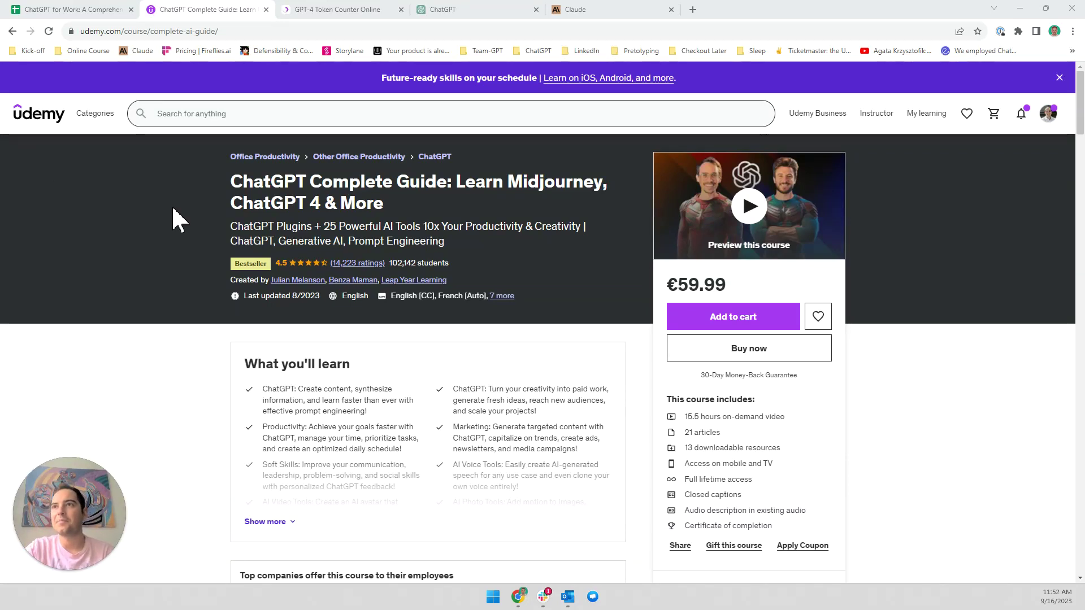
Open the ChatGPT for Work course syllabus spreadsheet and examine the colour legend of lecture types
click(90, 10)
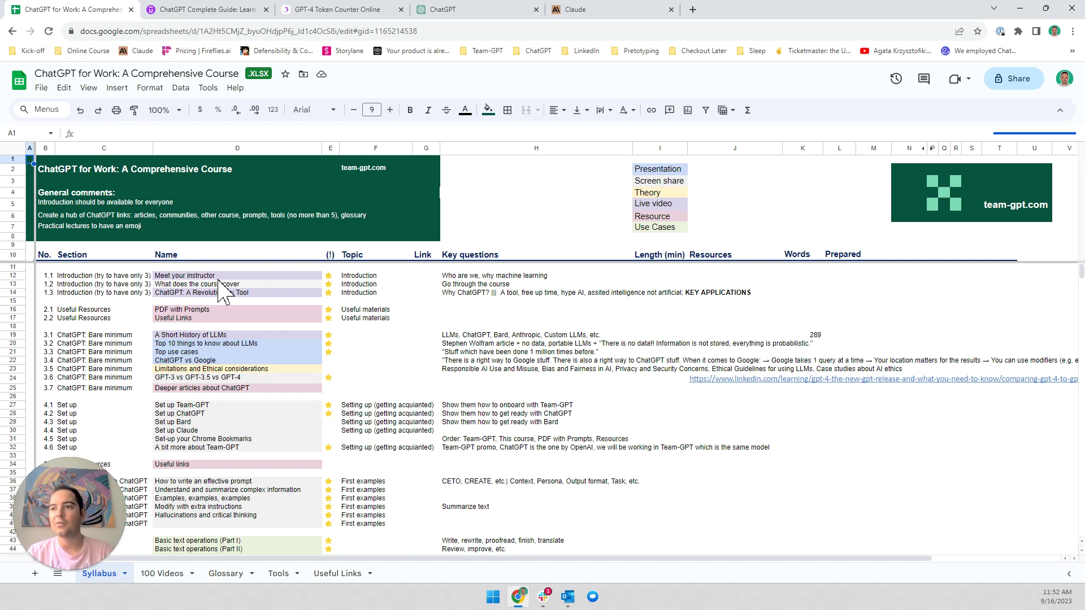
scroll(305, 277, down, 1)
scroll(389, 353, up, 1)
click(659, 169)
key(Right)
drag(625, 170, 678, 228)
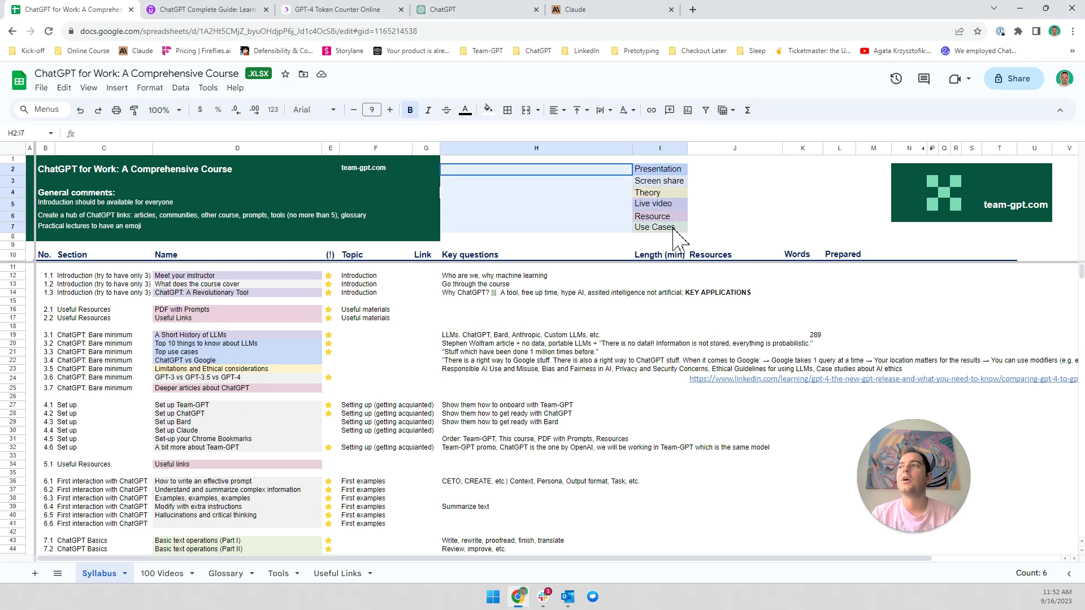
click(690, 227)
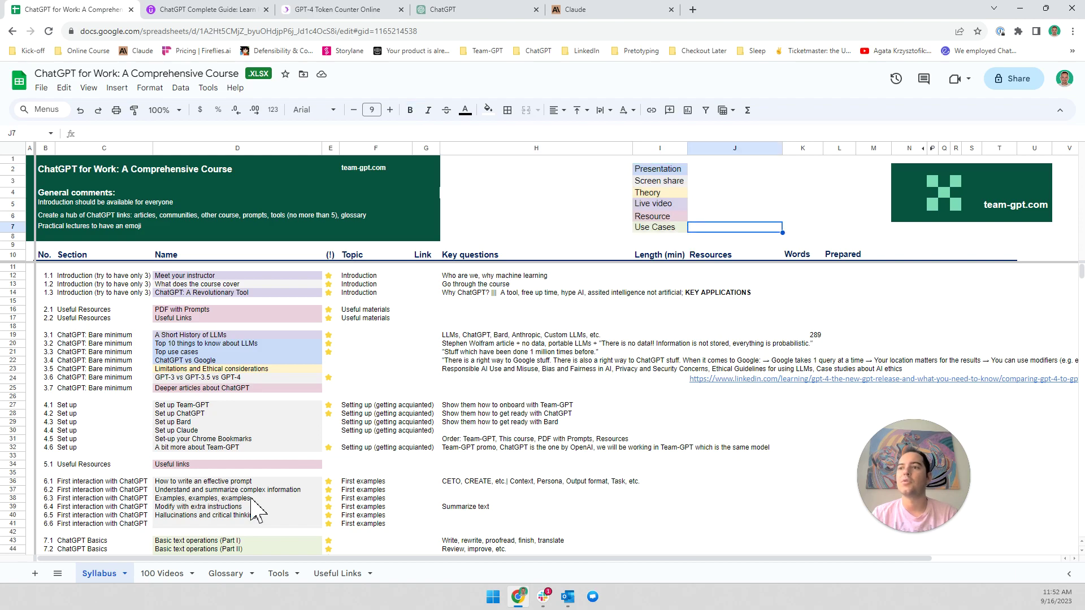
Review the syllabus's sections and lecture names, comparing their colours with the legend entries such as Theory and Resource
scroll(254, 469, down, 10)
scroll(243, 480, down, 3)
scroll(225, 509, up, 20)
scroll(225, 508, up, 3)
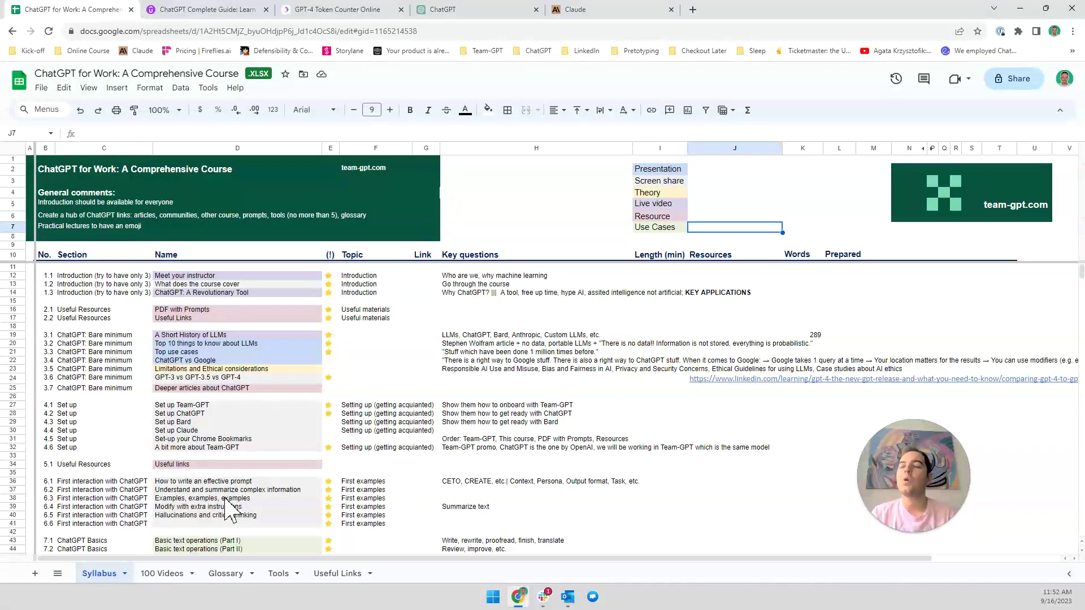
click(671, 203)
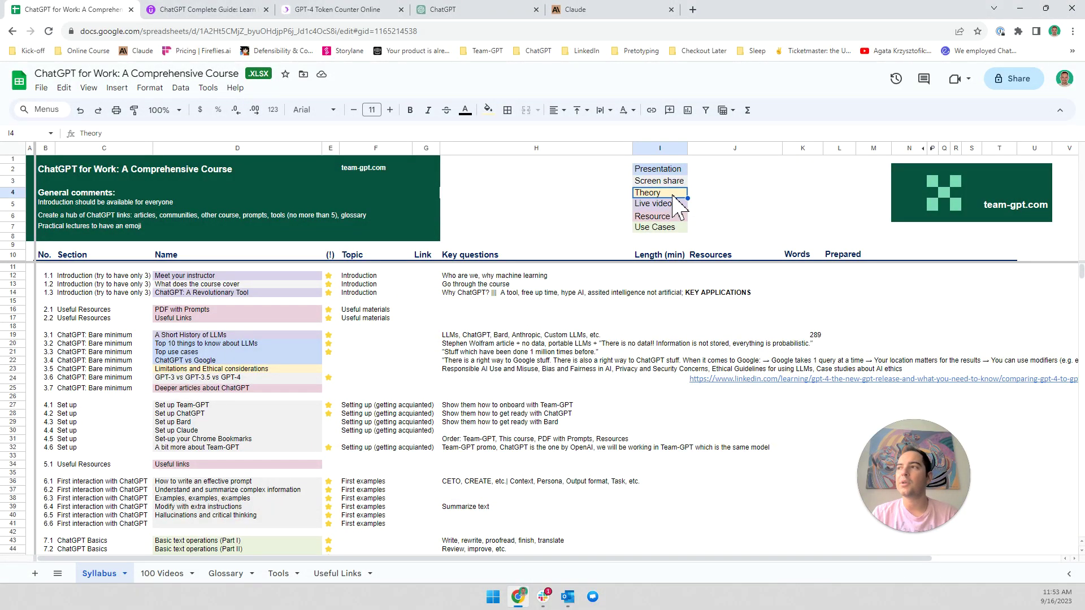
click(672, 215)
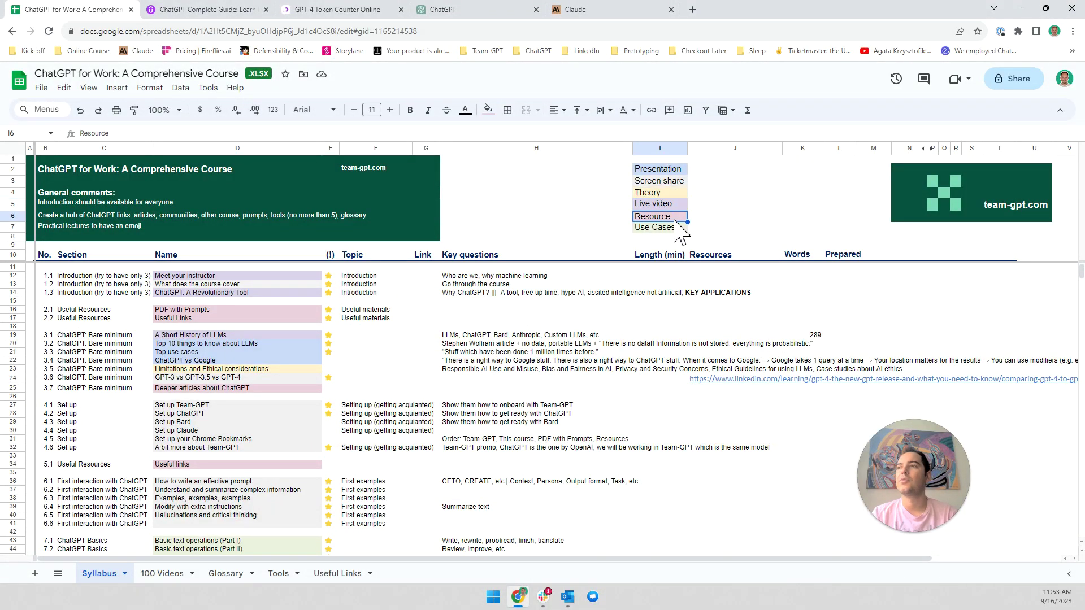
scroll(283, 339, down, 5)
scroll(283, 342, down, 20)
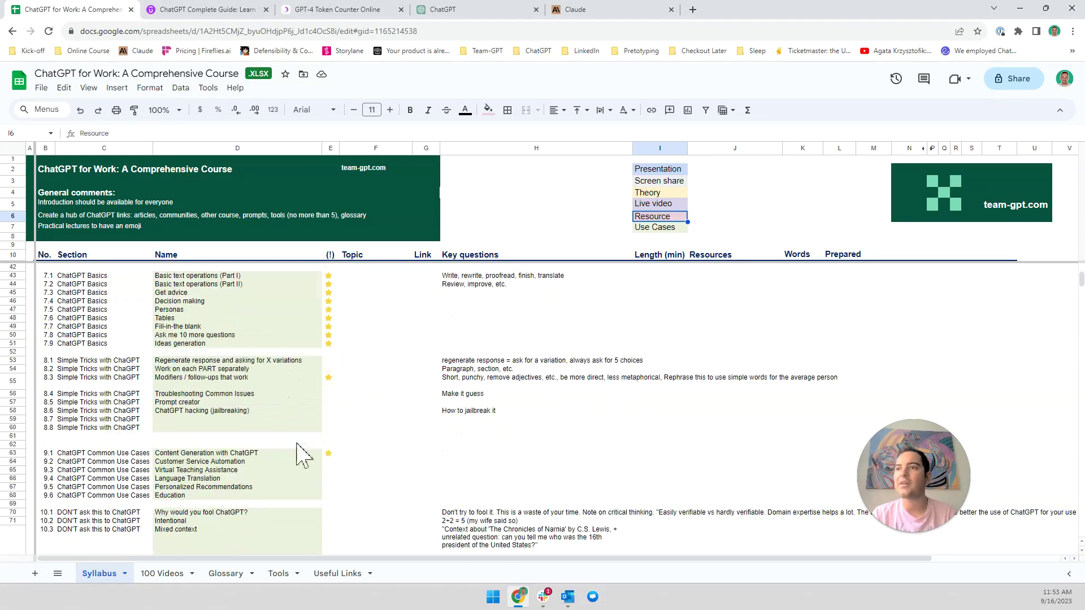
scroll(283, 481, down, 5)
scroll(254, 492, up, 20)
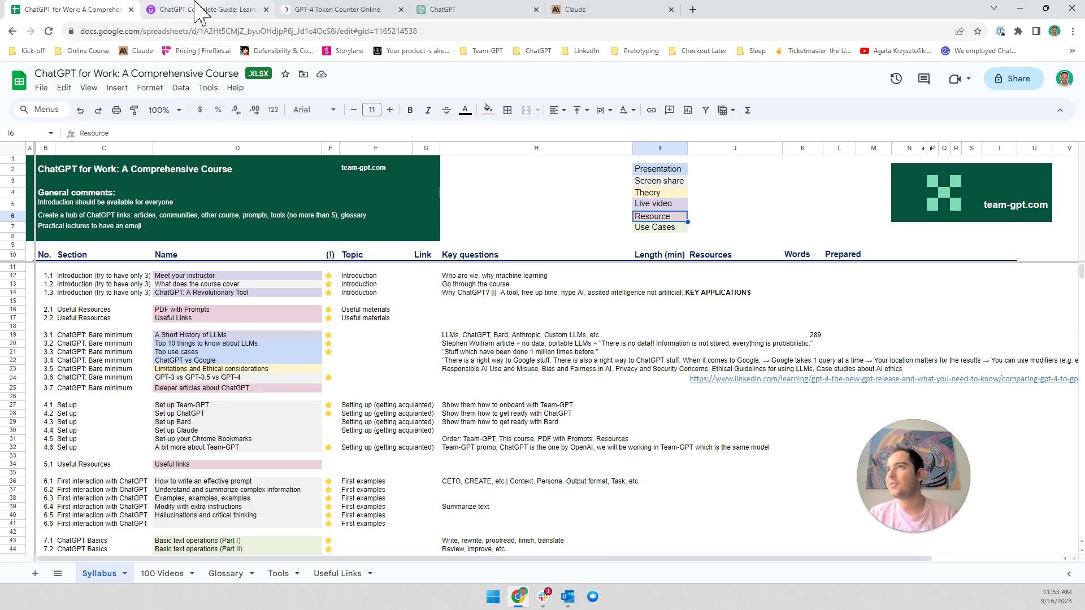
Switch to the ChatGPT Complete Guide course page on Udemy and go to its ratings section to check the rating count
click(246, 11)
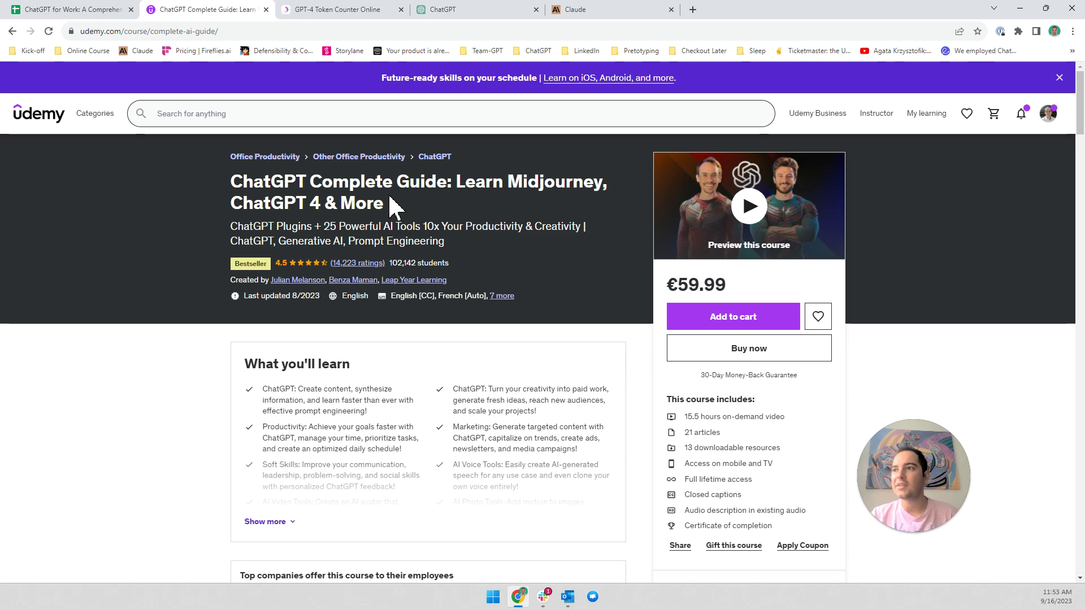
click(361, 264)
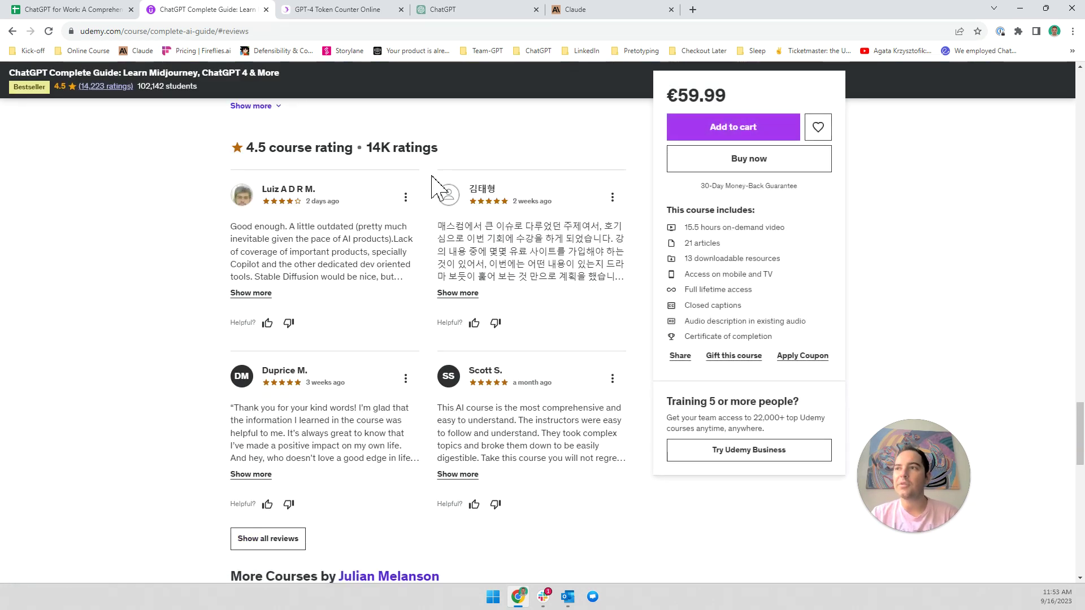
triple_click(402, 148)
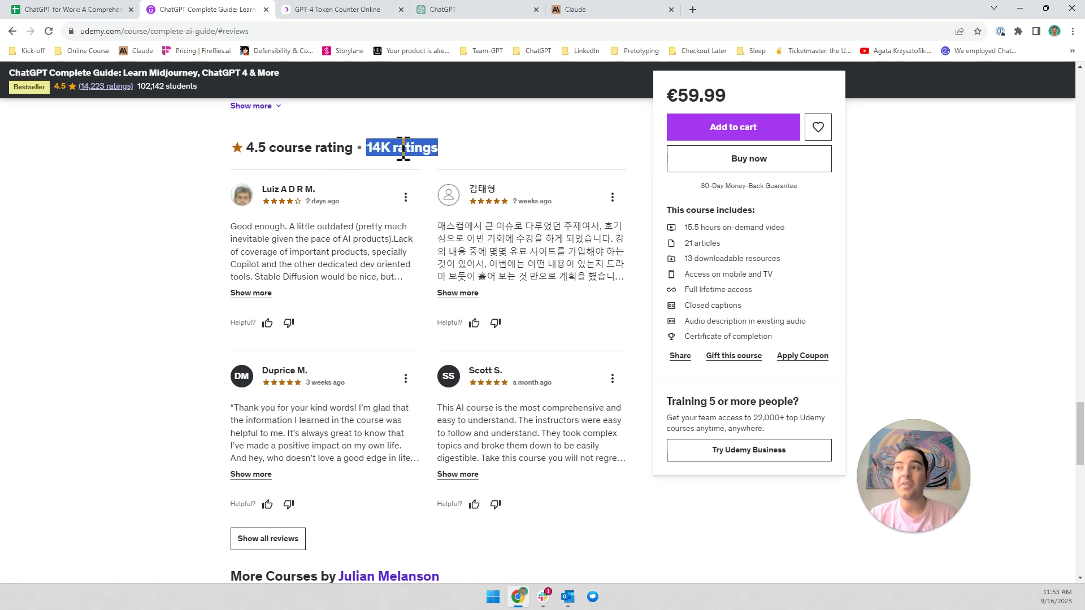
click(403, 148)
triple_click(403, 148)
click(403, 148)
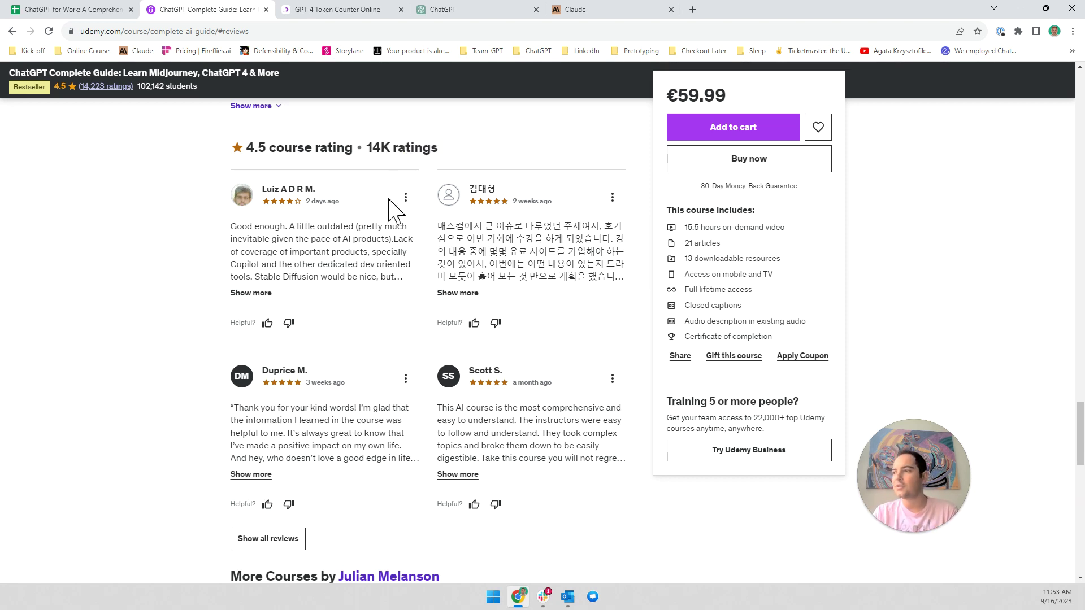
Open the full list of the course's reviews and view the star rating breakdown
click(291, 544)
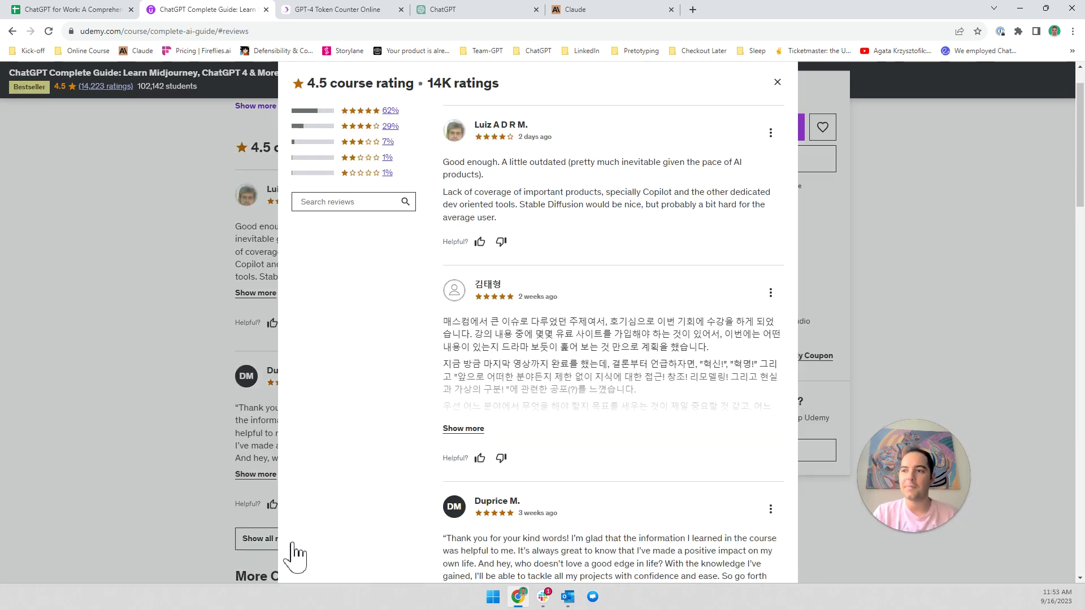
scroll(449, 396, down, 1)
scroll(457, 404, up, 2)
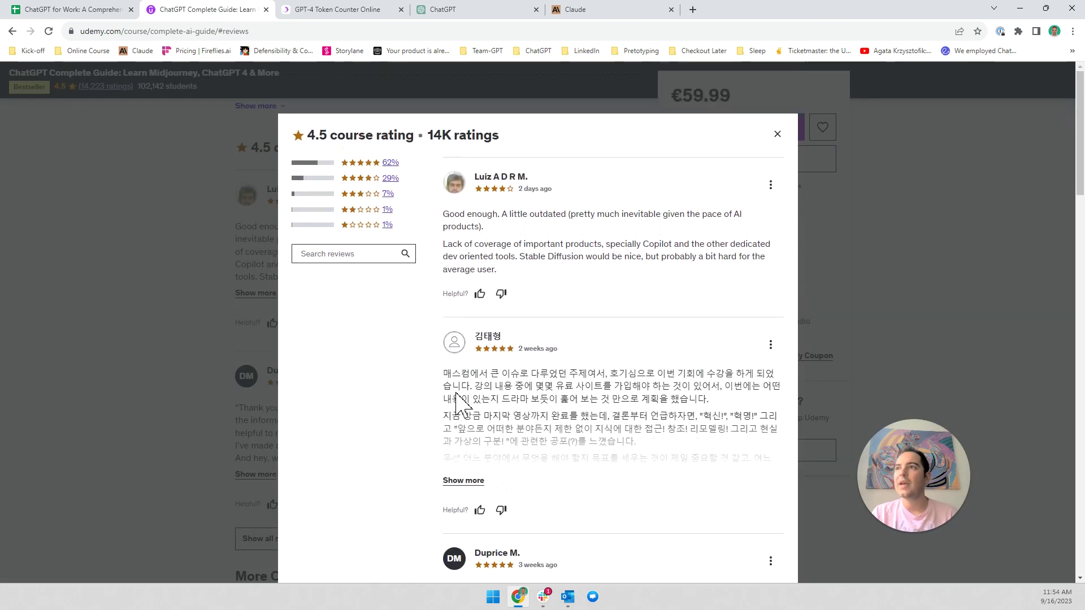
scroll(456, 404, down, 1)
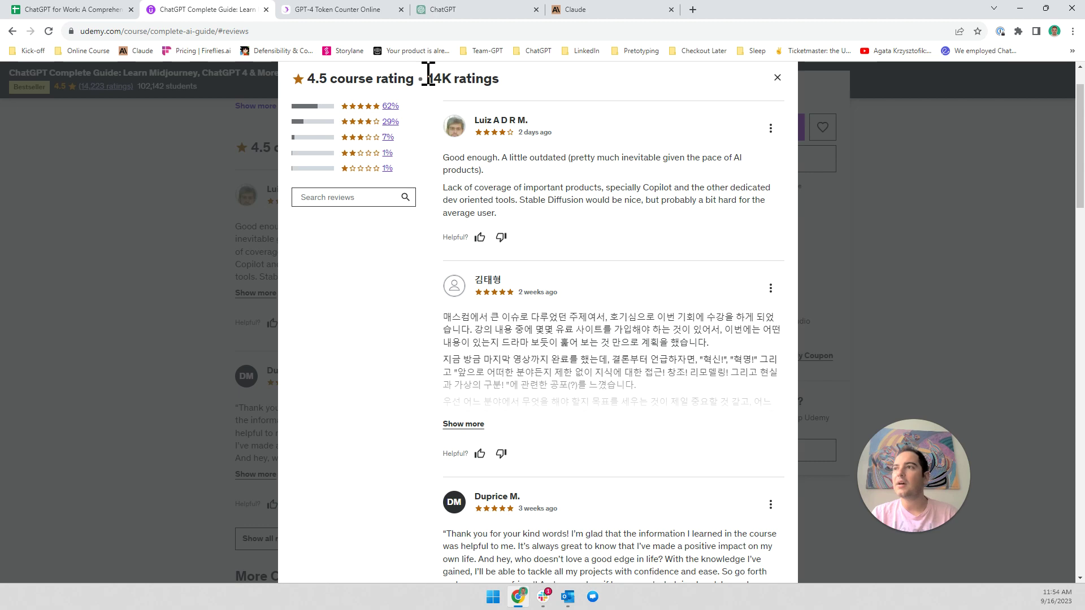
Repeatedly load more reviews at the end of the review list to expand it with many additional student comments
scroll(566, 370, down, 10)
click(586, 497)
scroll(583, 495, down, 15)
click(576, 487)
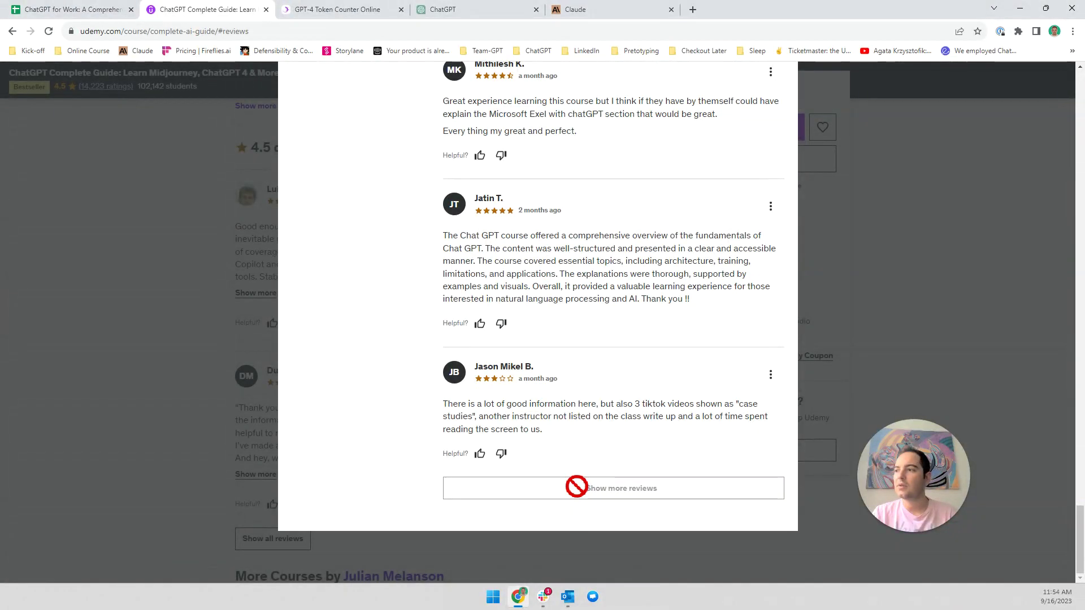
scroll(576, 496, down, 15)
click(538, 493)
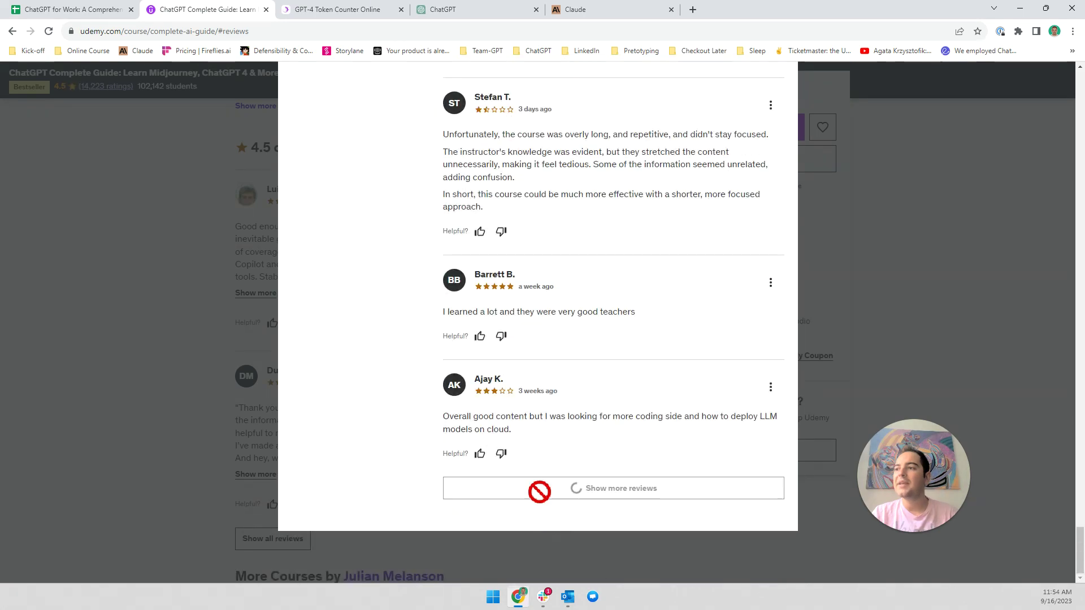
scroll(561, 472, down, 15)
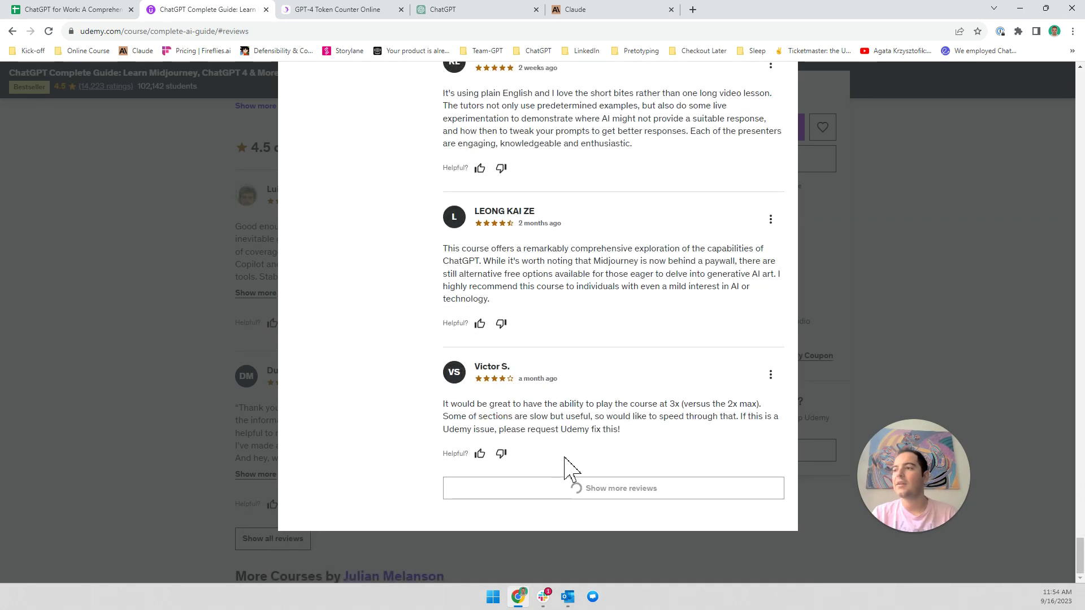
scroll(566, 471, down, 15)
click(566, 483)
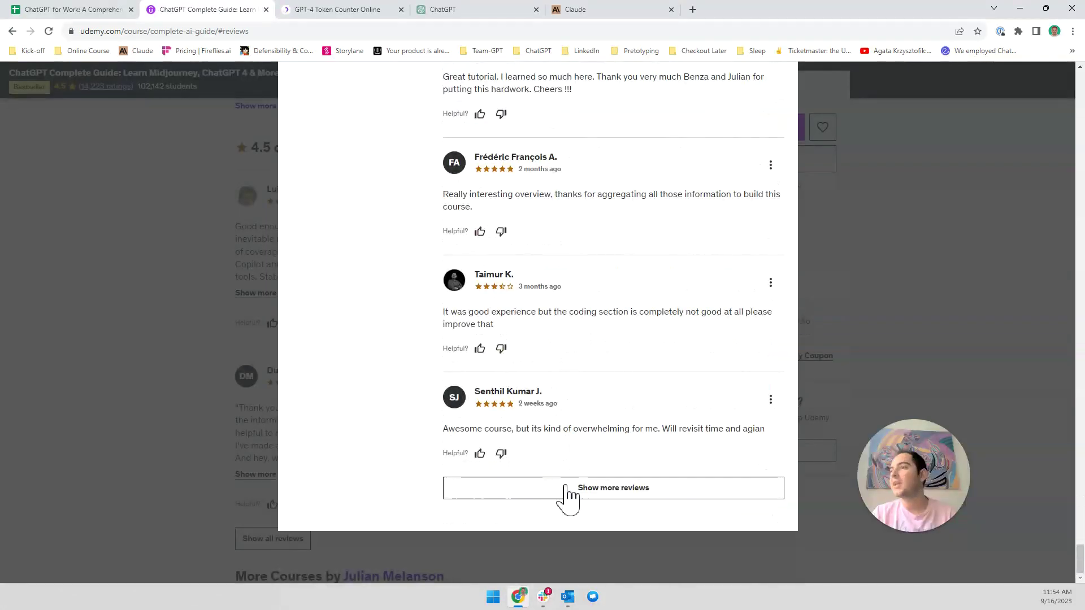
scroll(567, 429, down, 15)
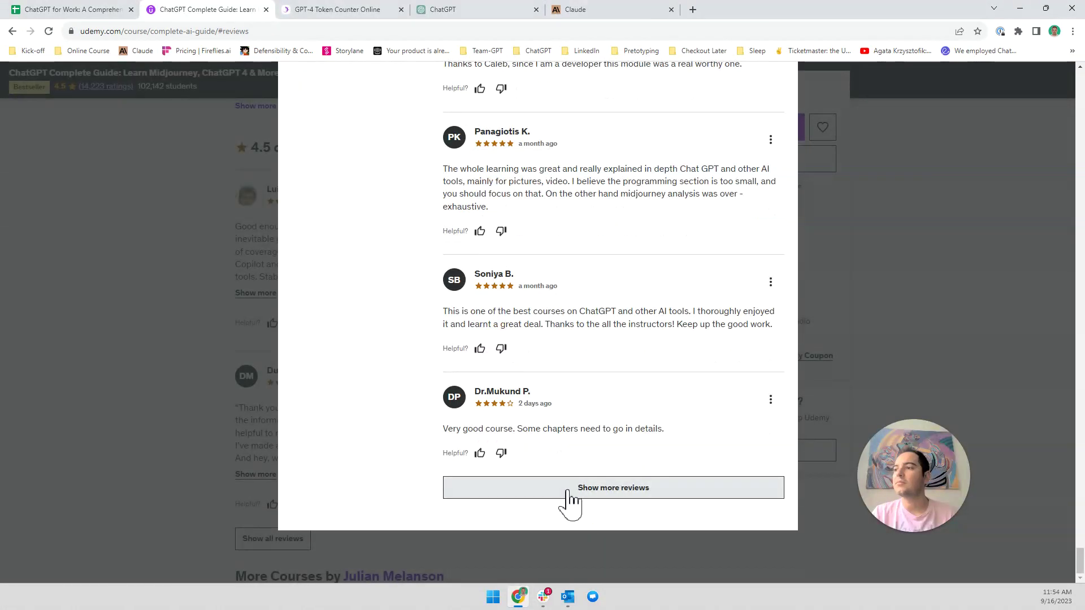
scroll(572, 466, down, 10)
click(570, 490)
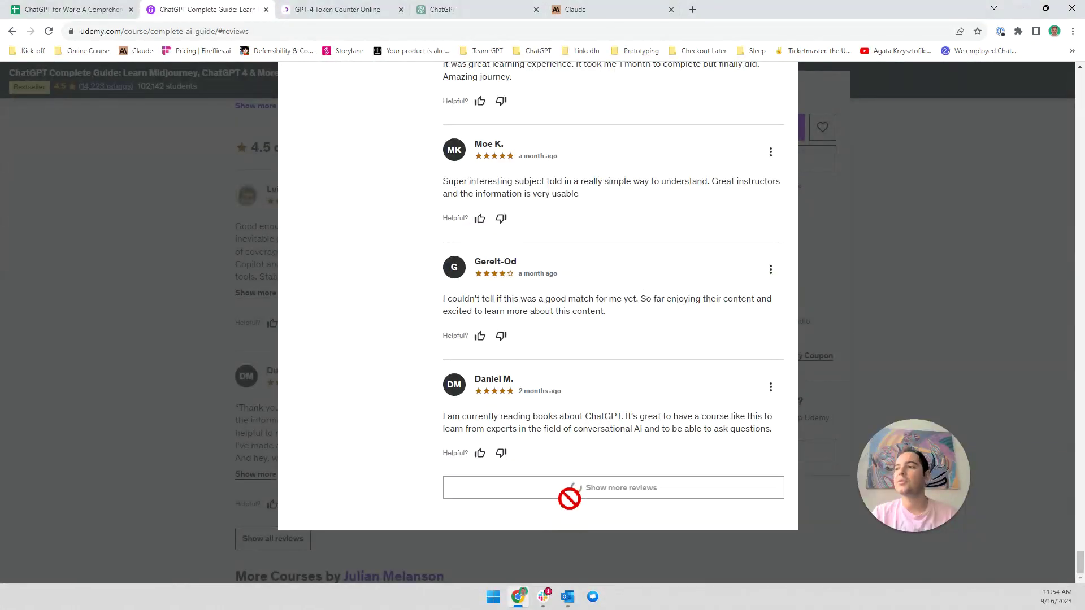
scroll(573, 467, down, 10)
click(565, 491)
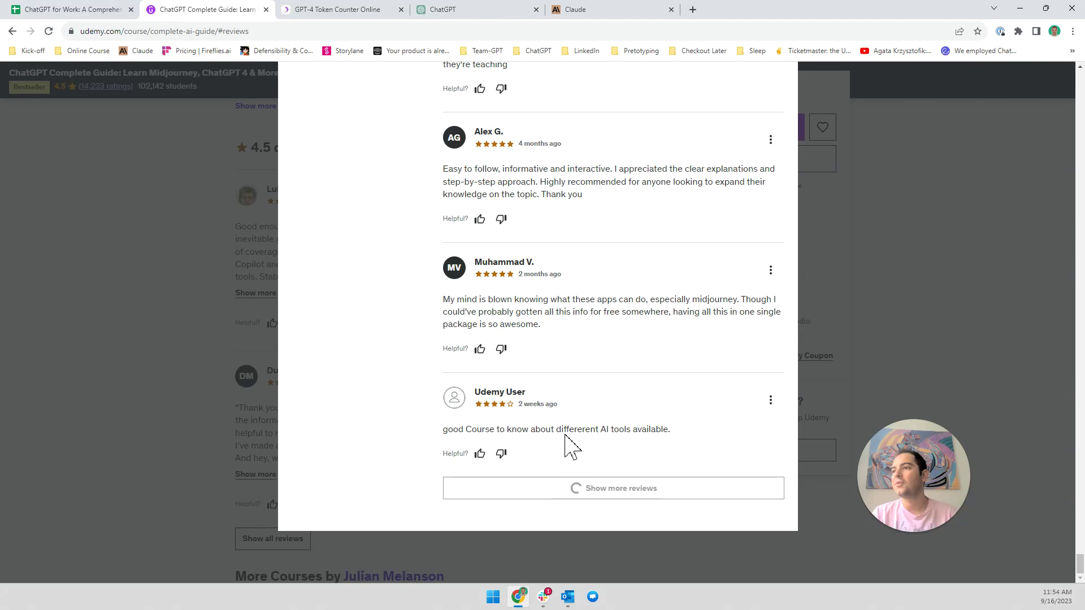
scroll(576, 430, down, 10)
click(573, 489)
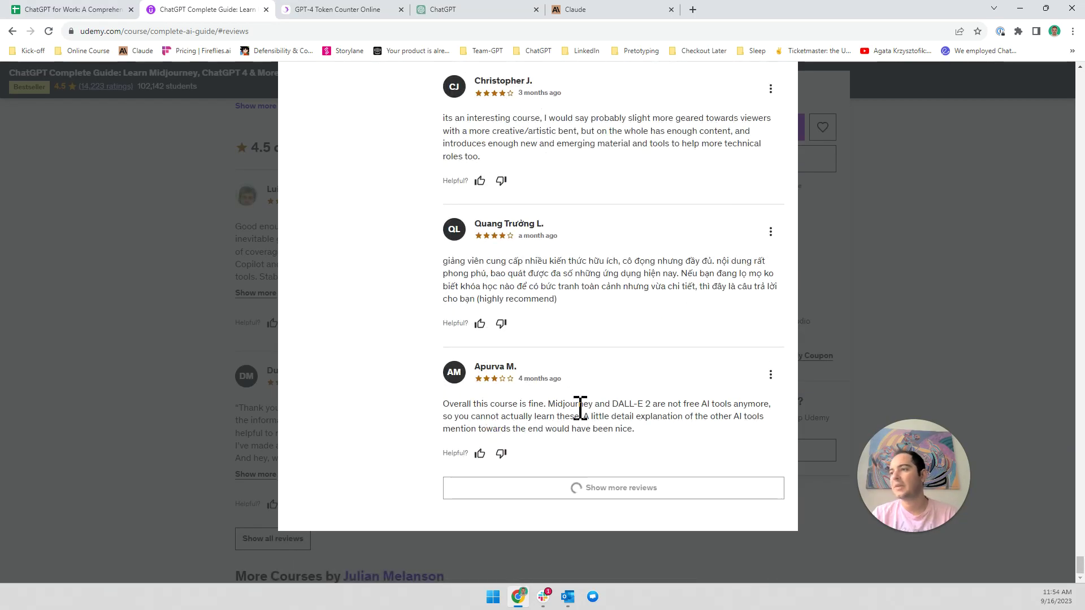
scroll(571, 420, down, 10)
scroll(593, 452, down, 10)
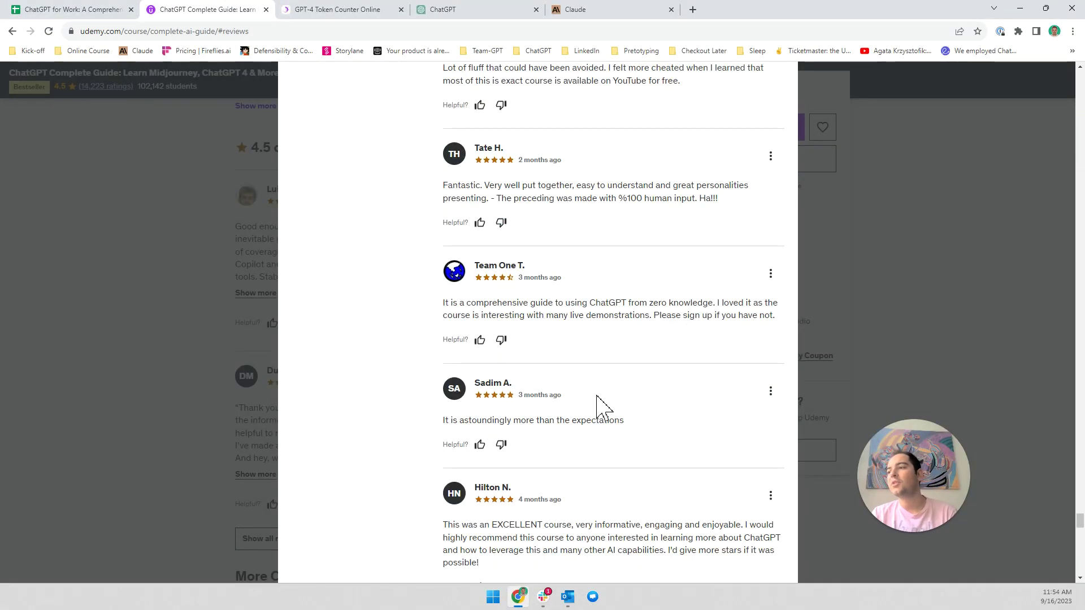
scroll(579, 491, down, 10)
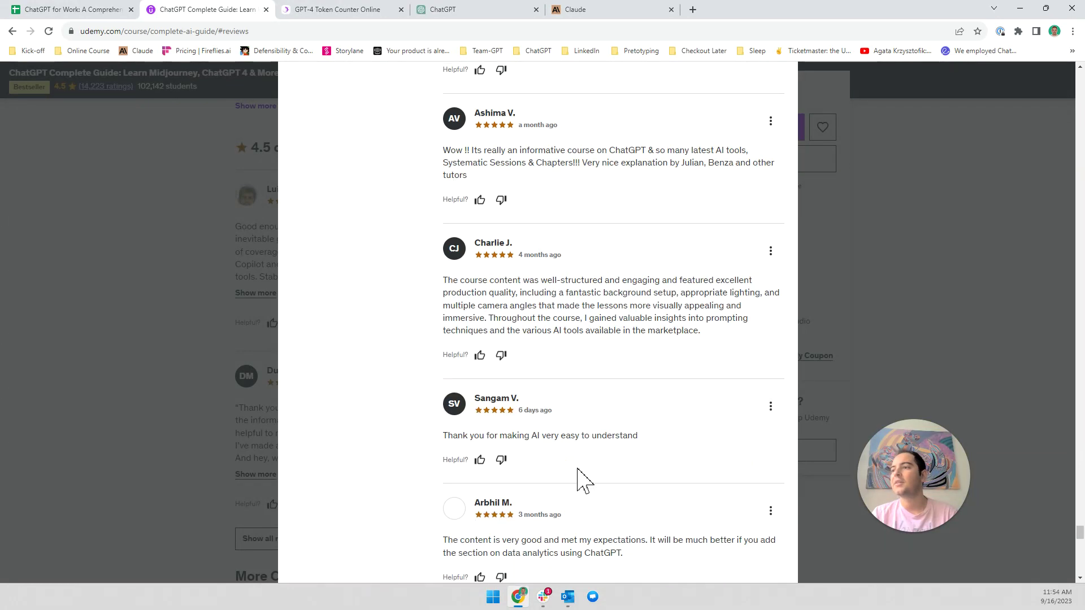
scroll(573, 486, down, 10)
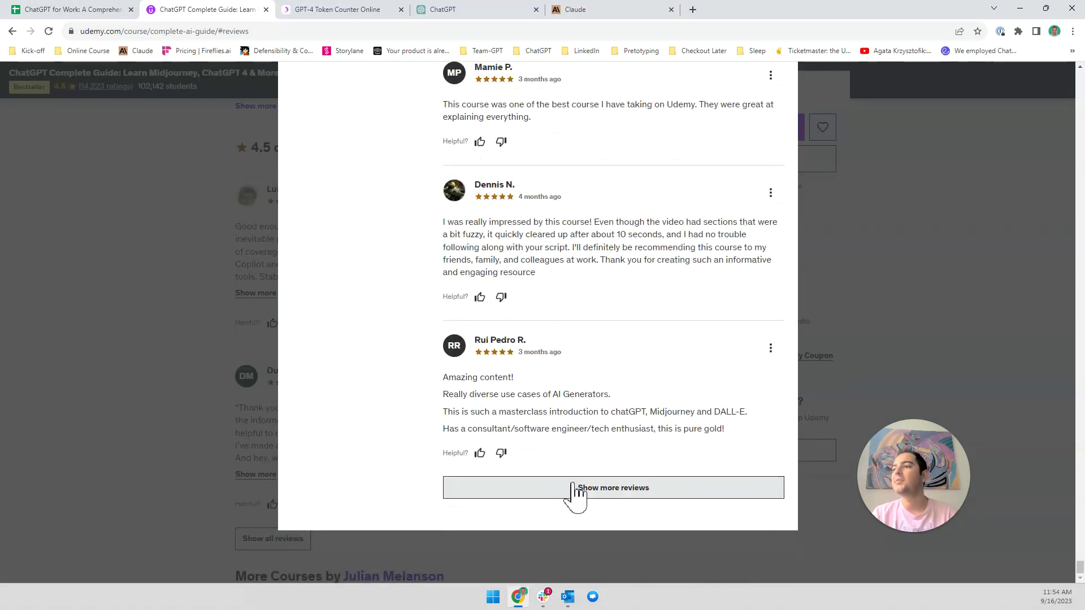
scroll(571, 497, down, 10)
click(572, 488)
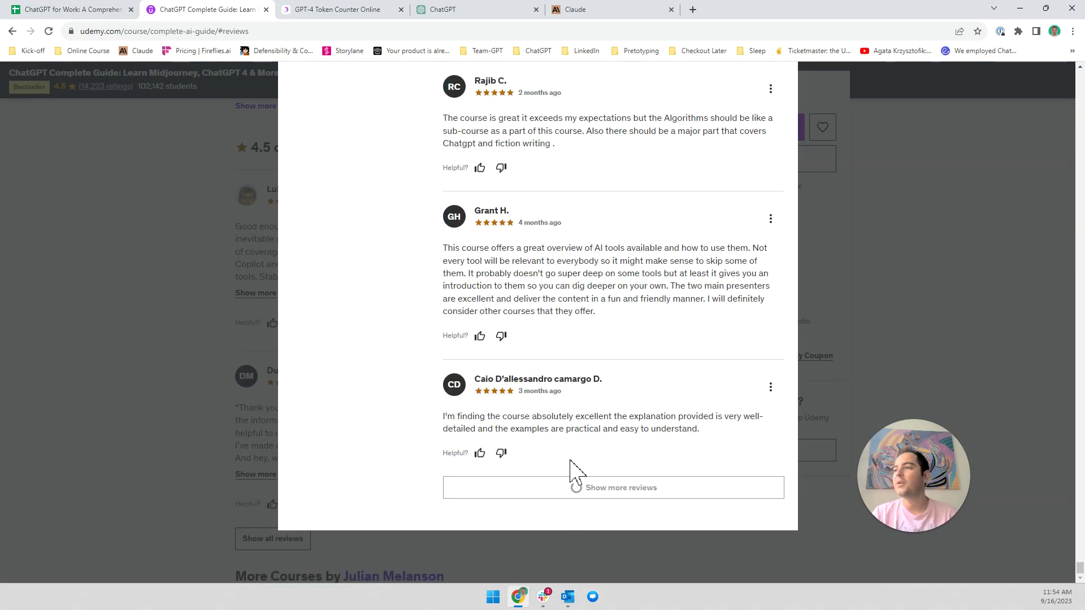
scroll(575, 431, down, 10)
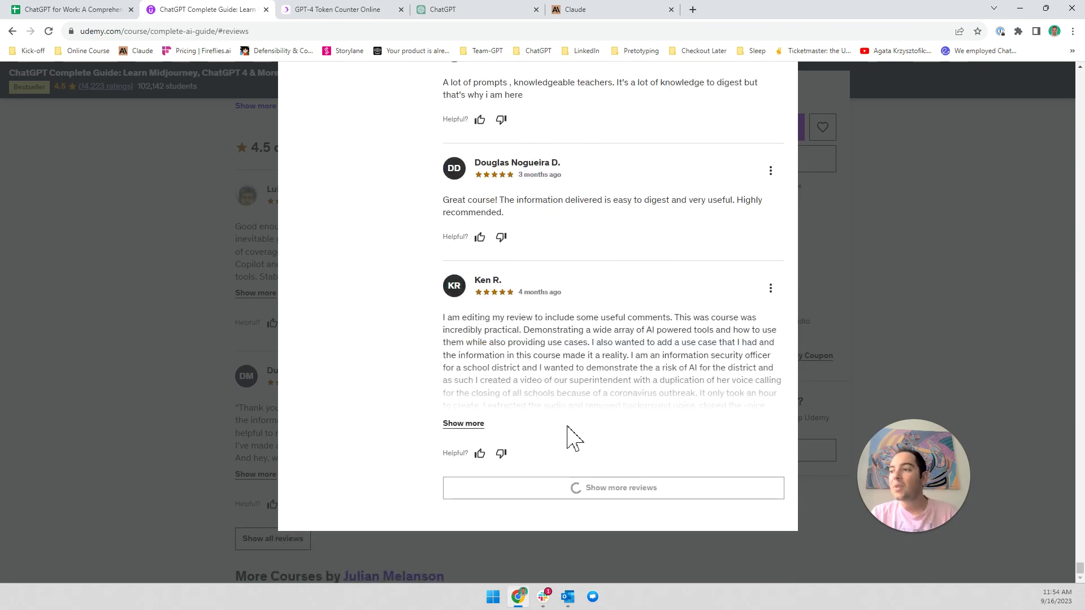
scroll(569, 457, down, 10)
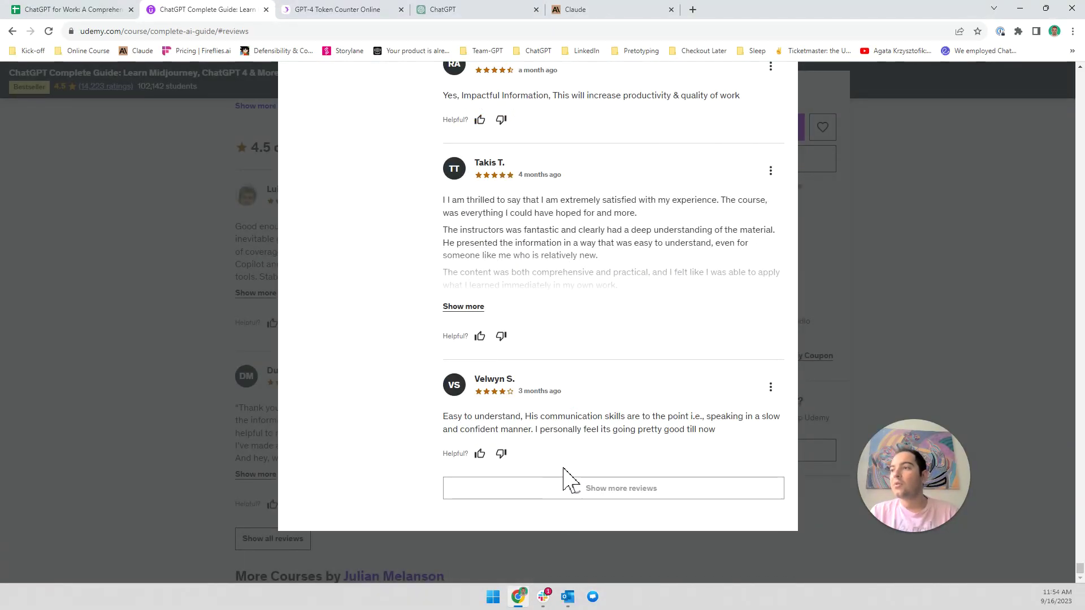
scroll(569, 481, down, 15)
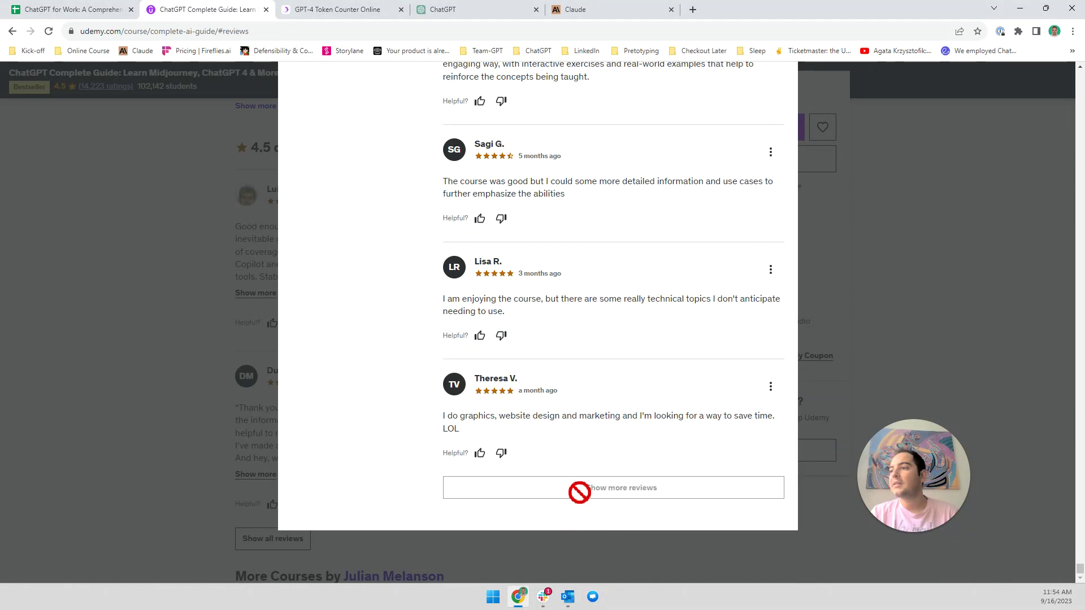
scroll(581, 485, down, 10)
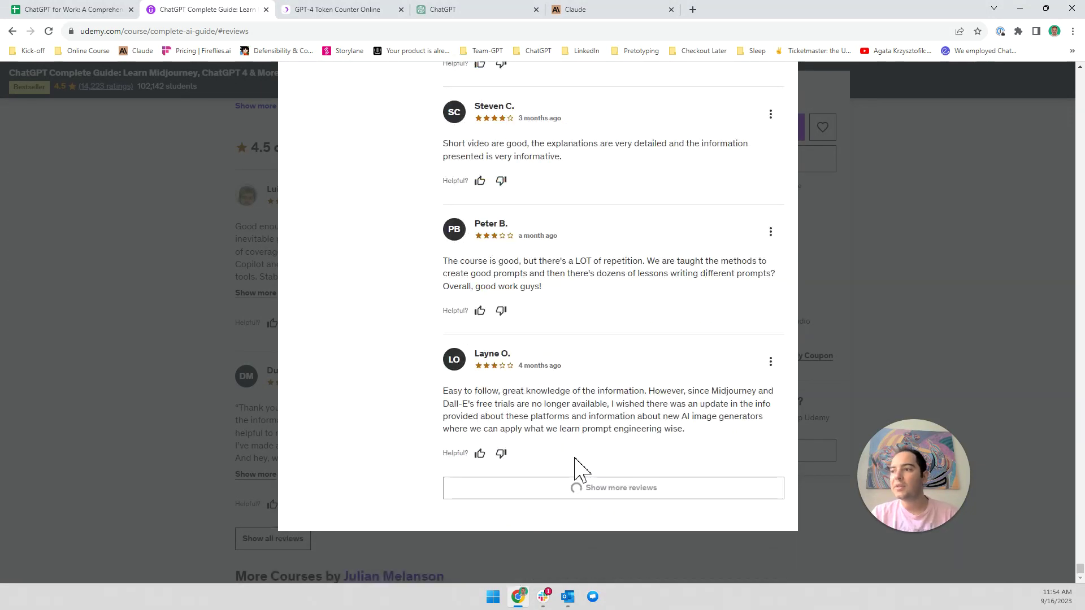
scroll(576, 469, down, 15)
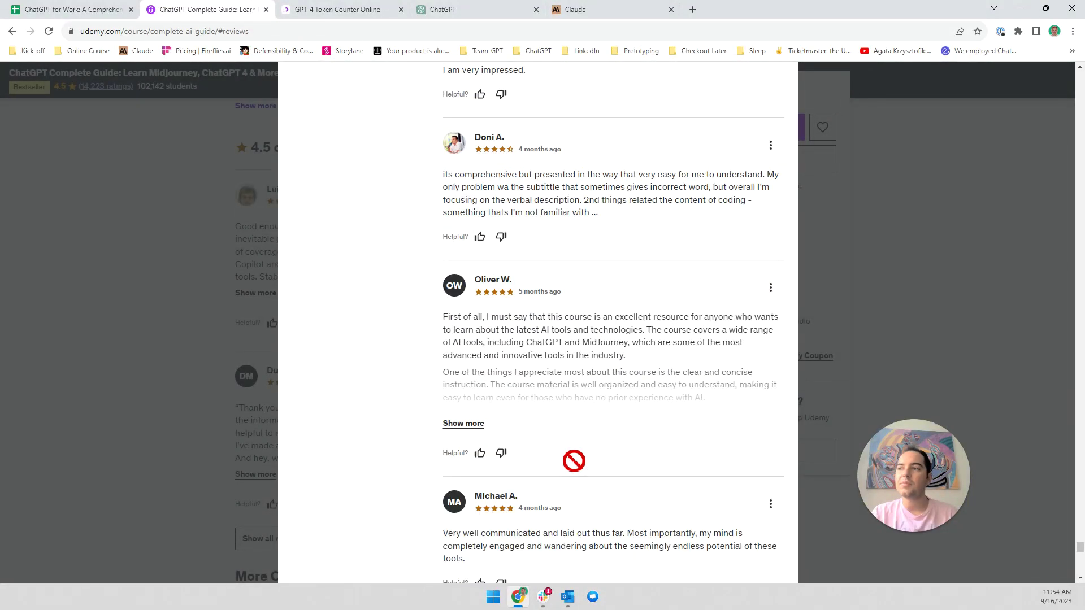
scroll(571, 486, down, 10)
scroll(559, 463, down, 15)
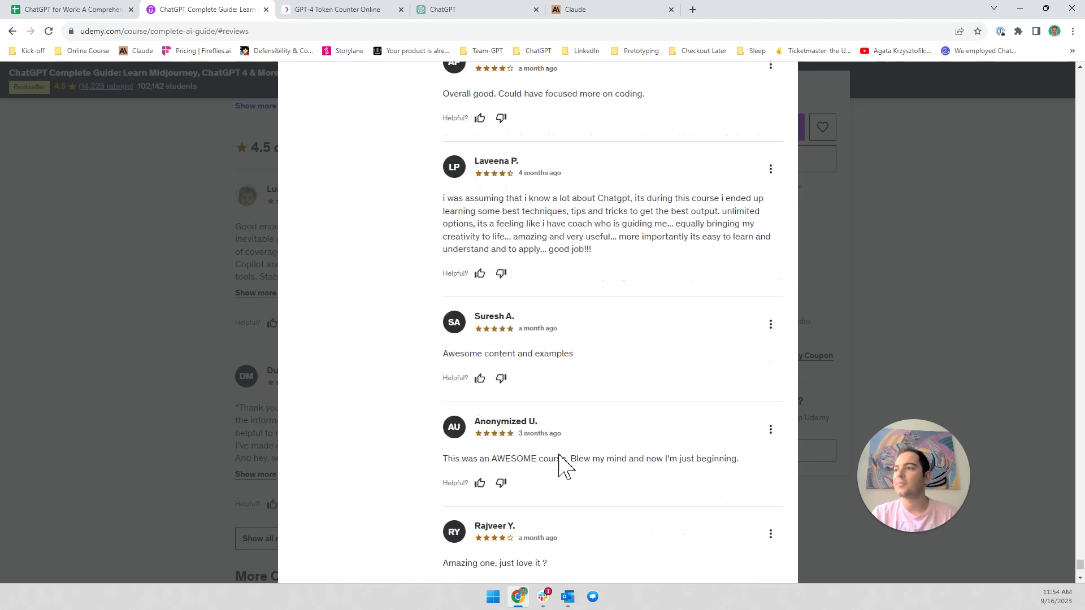
click(552, 491)
scroll(565, 452, down, 2)
scroll(572, 463, down, 10)
click(574, 499)
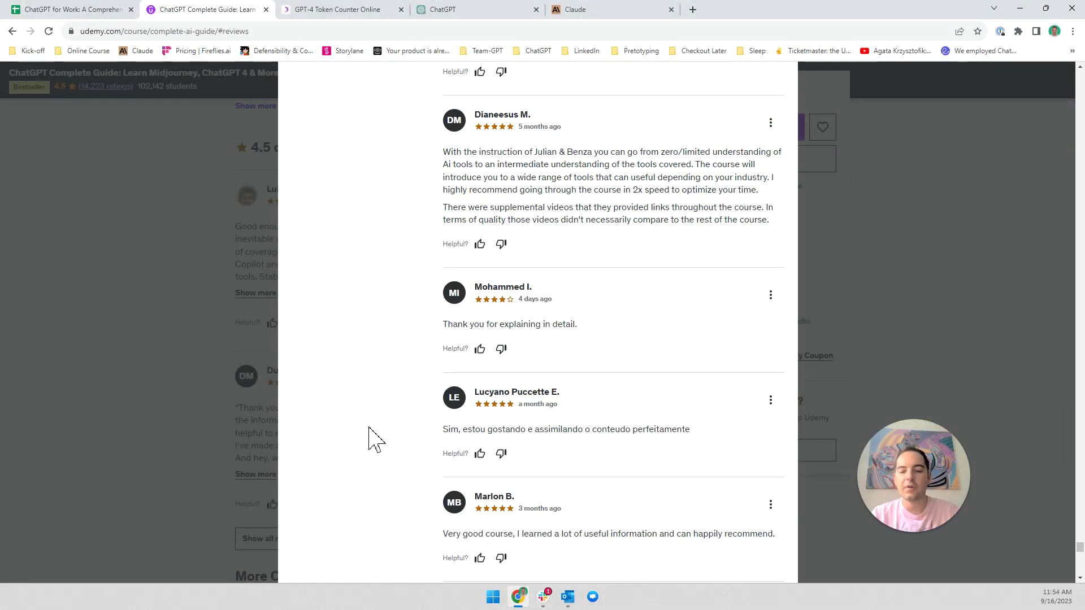
Copy all the text of the Udemy reviews page and paste it into a new GPT-4 message in ChatGPT
key(ctrl+a)
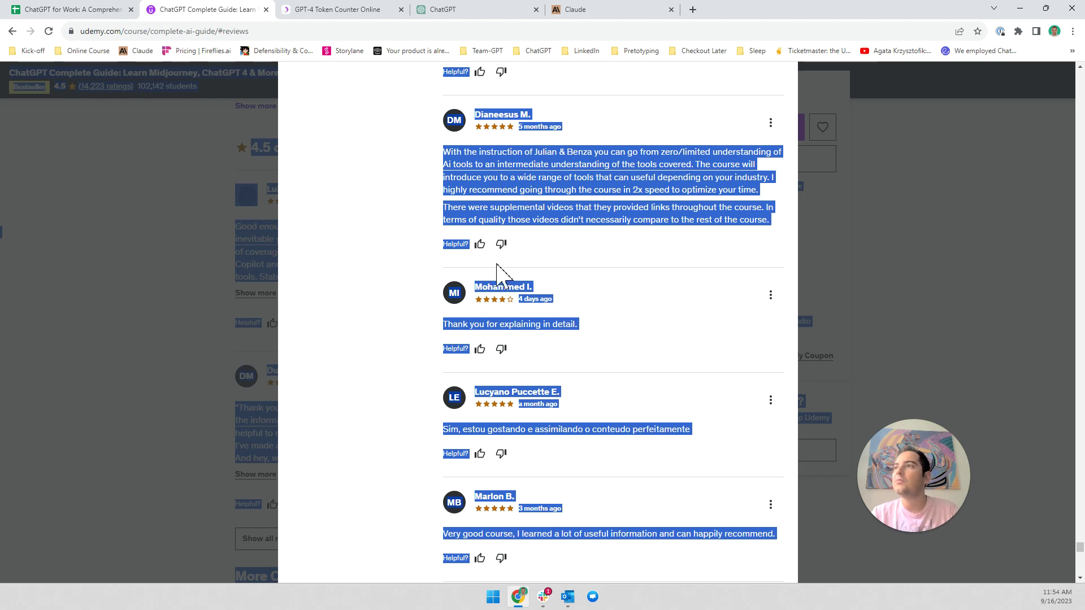
click(444, 10)
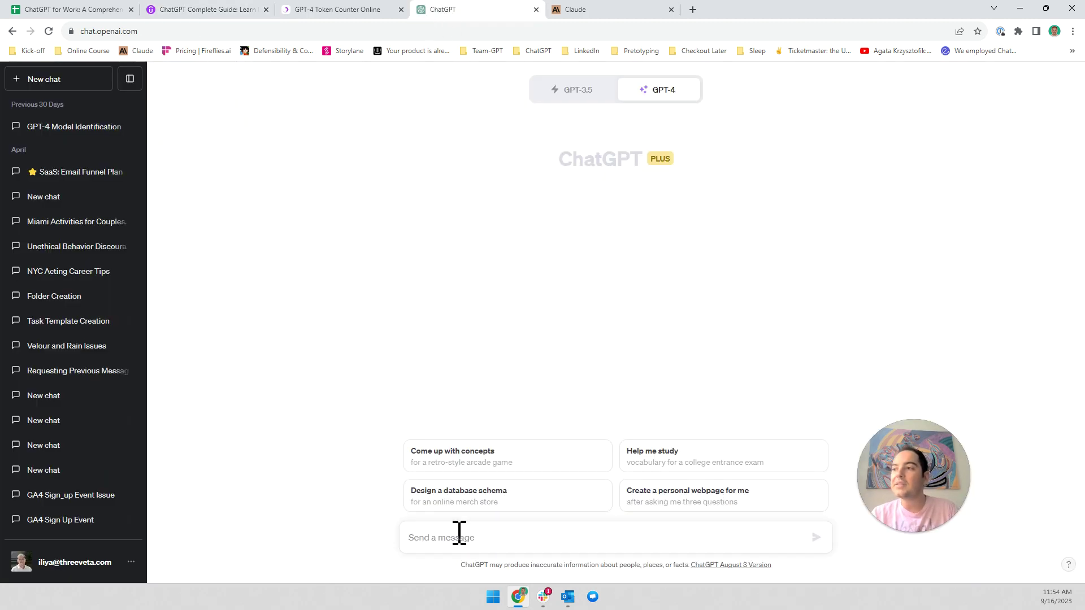
key(ctrl+v)
Look through the text pasted into the message, from its opening Udemy lines down to the individual student reviews
scroll(463, 508, up, 10)
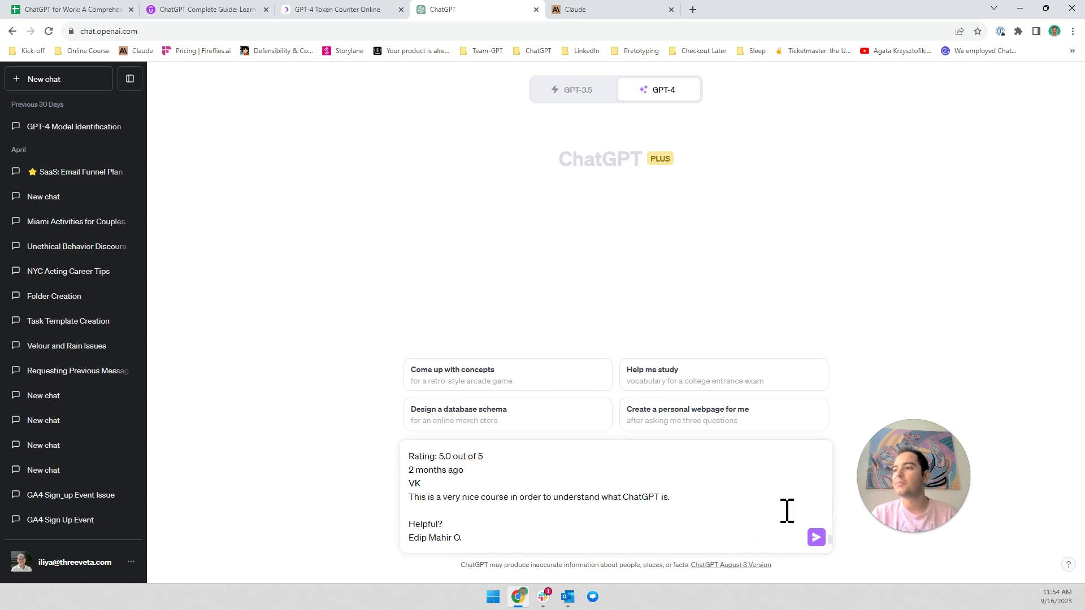
scroll(528, 516, up, 10)
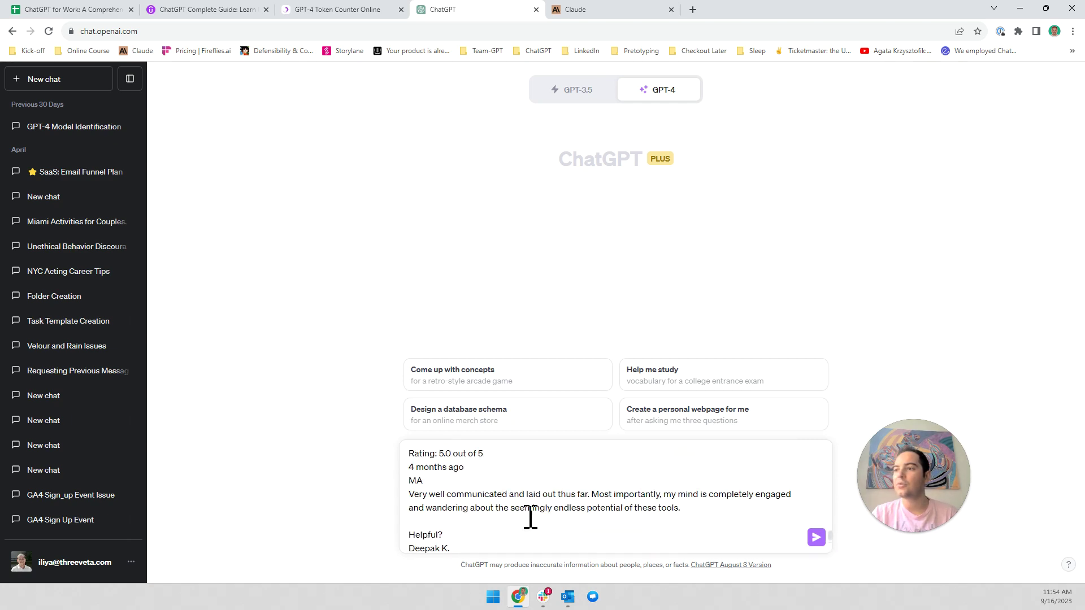
drag(830, 535, 837, 440)
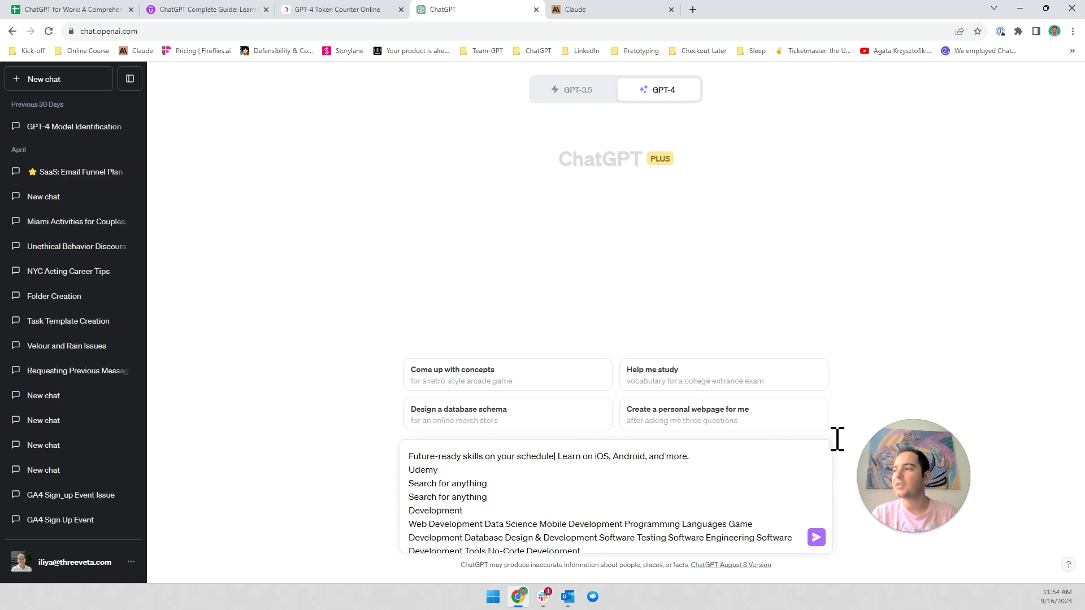
drag(428, 456, 489, 497)
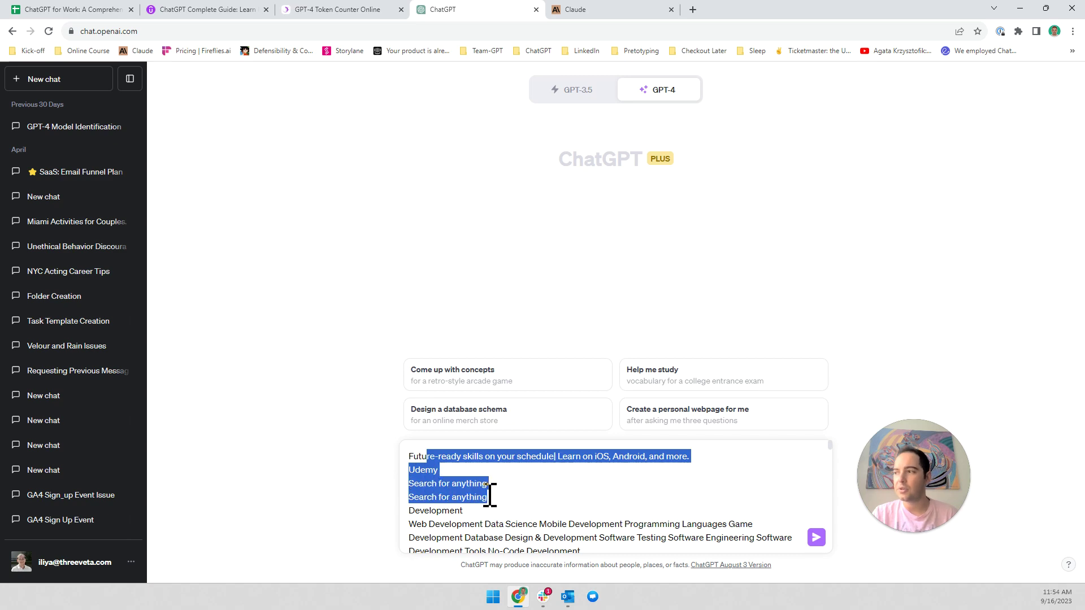
click(489, 497)
scroll(489, 508, down, 15)
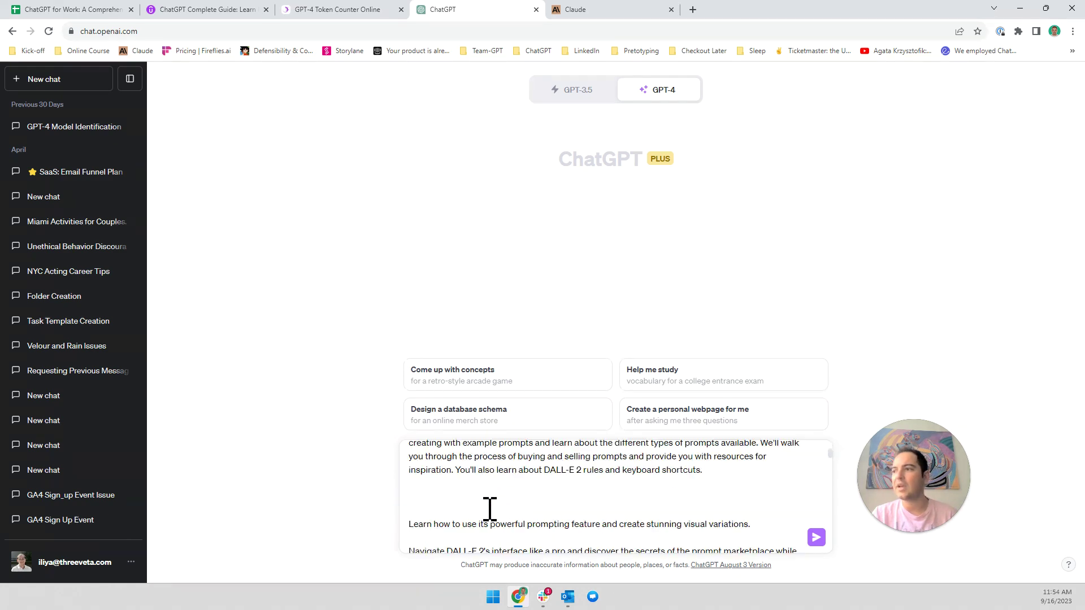
scroll(489, 510, down, 20)
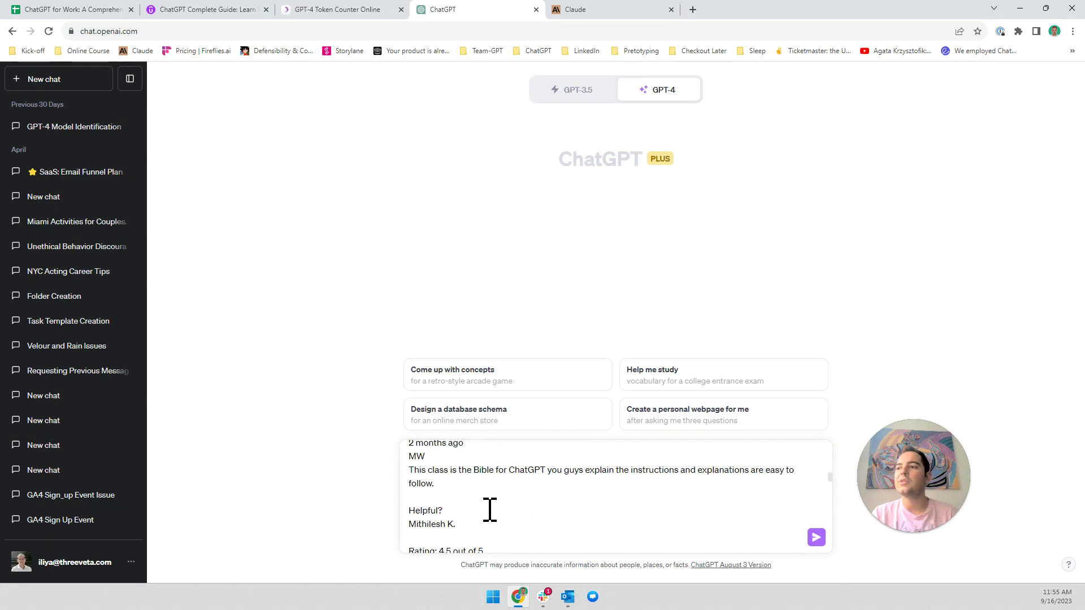
scroll(489, 510, down, 20)
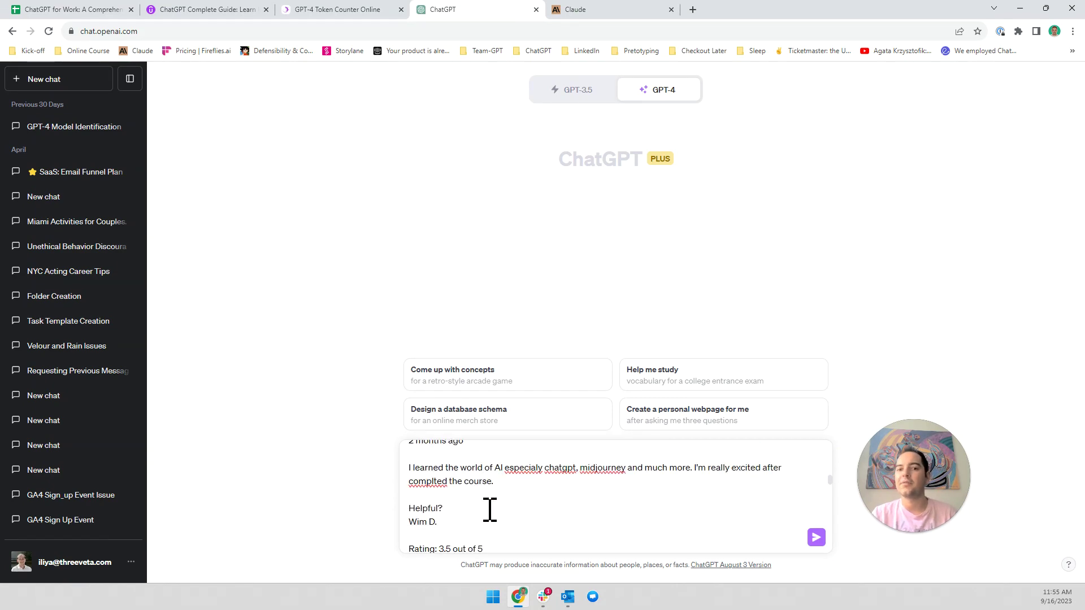
scroll(548, 518, down, 2)
click(640, 532)
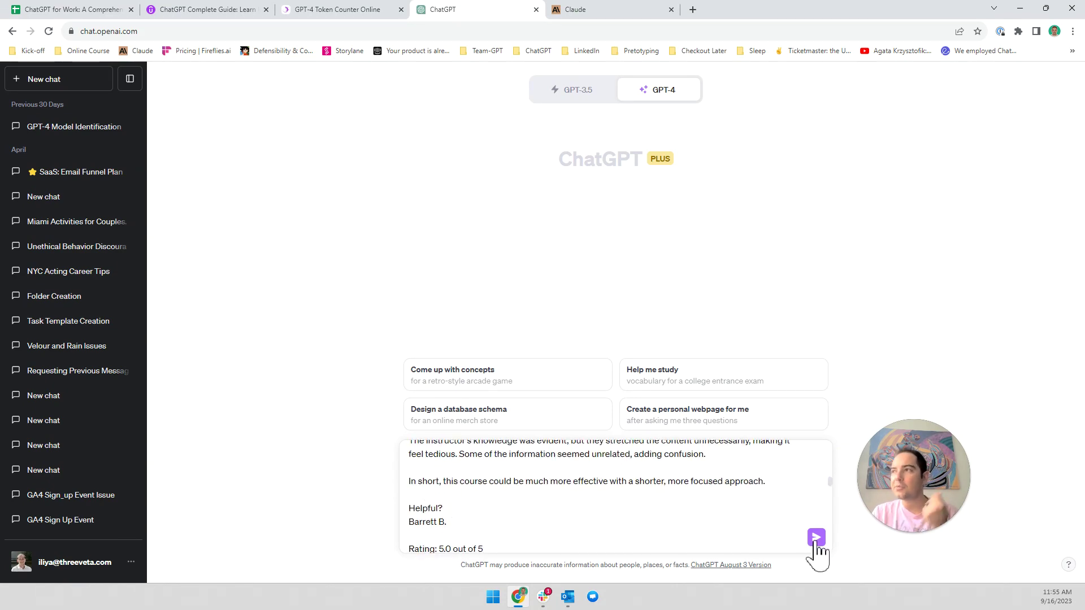
Try to submit the pasted reviews to GPT-4 and read the reply
click(817, 539)
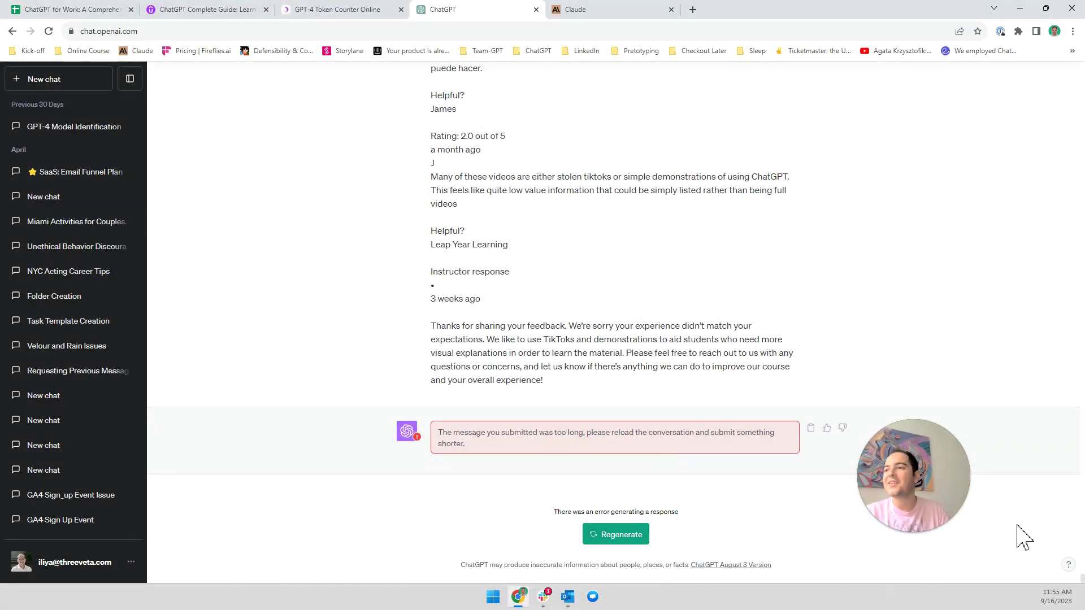
triple_click(552, 438)
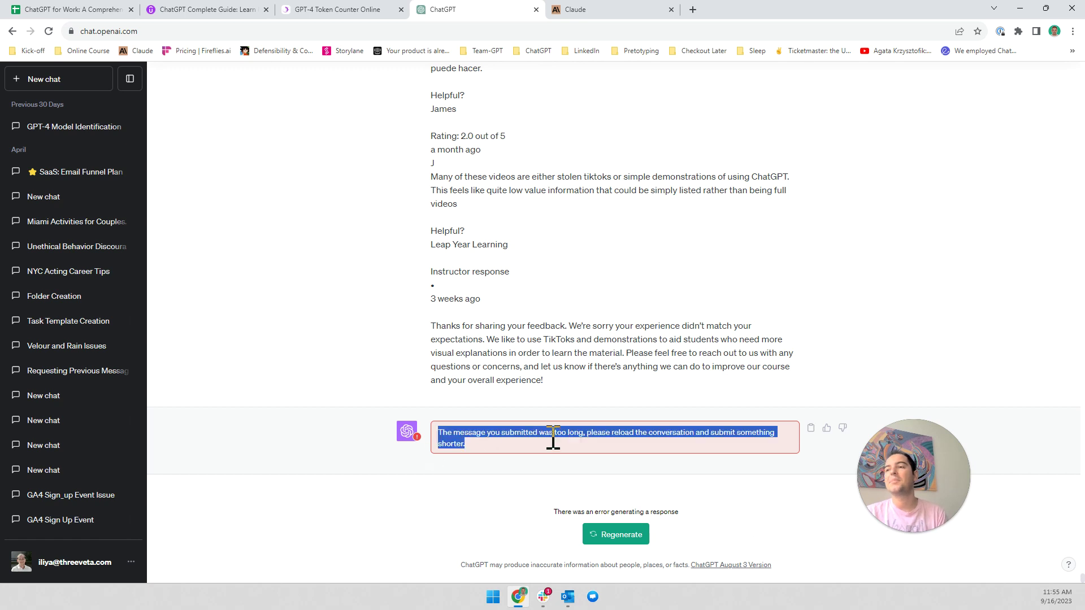
click(557, 440)
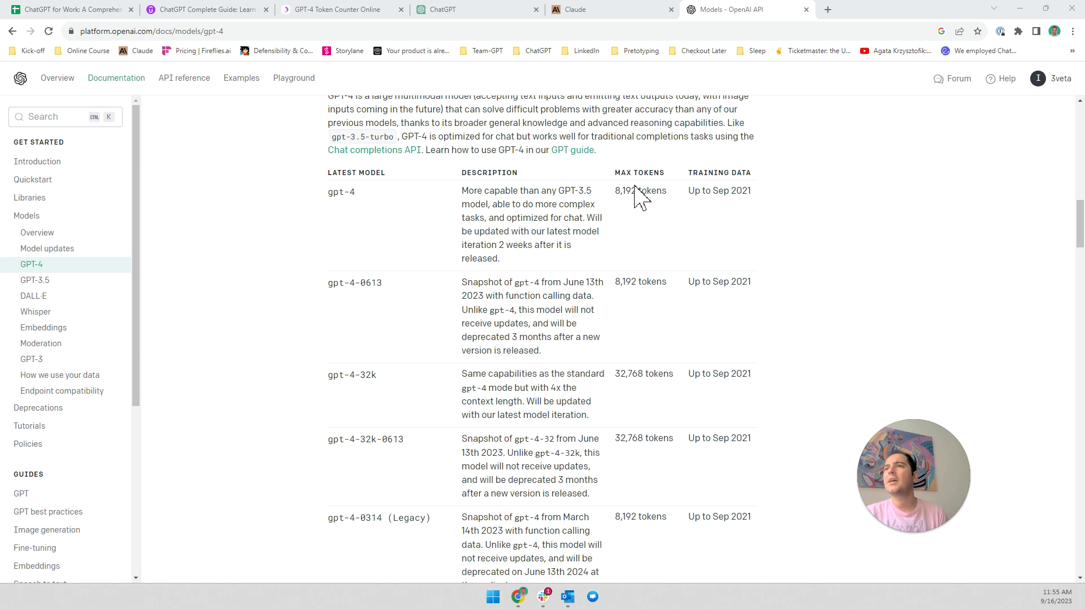
Compare the maximum tokens of the gpt-4 and gpt-4-32k models in OpenAI's GPT-4 model documentation
drag(620, 175, 641, 198)
click(316, 210)
drag(326, 173, 358, 173)
triple_click(355, 198)
click(678, 203)
triple_click(659, 192)
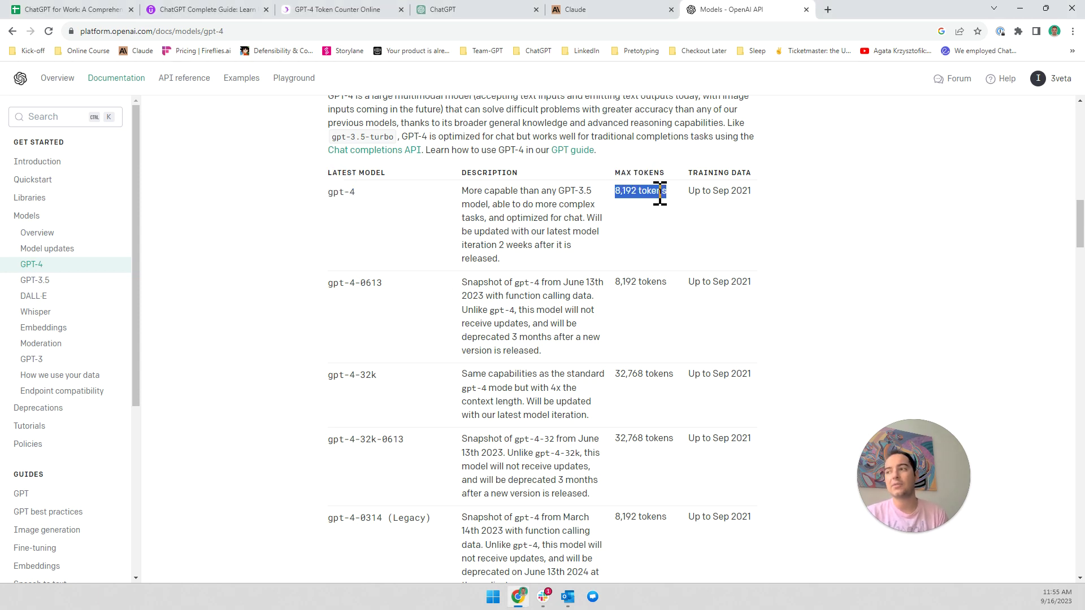
click(638, 208)
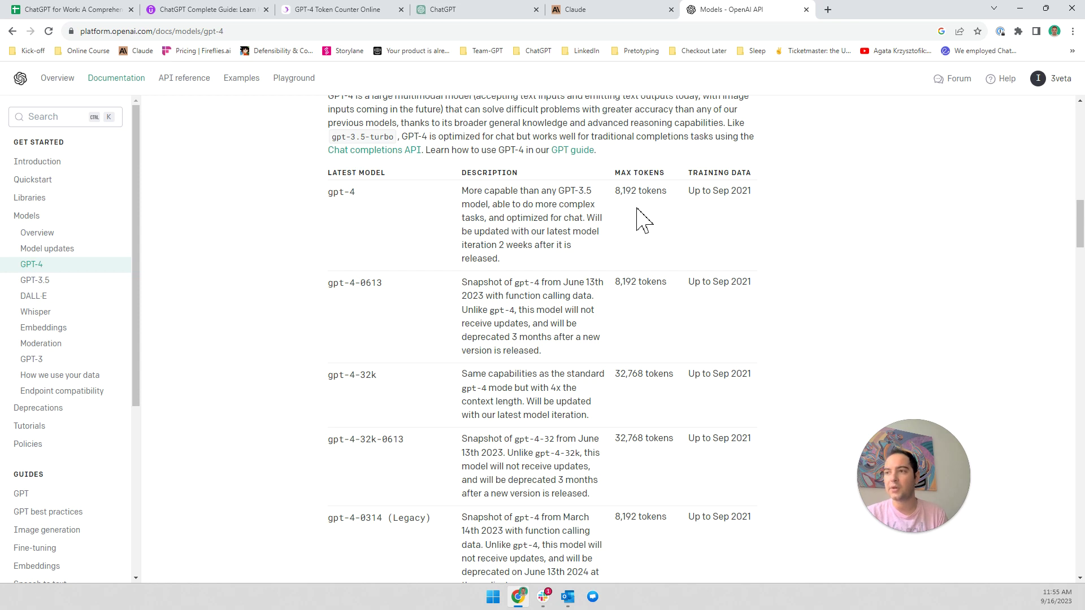
drag(328, 374, 382, 375)
click(379, 376)
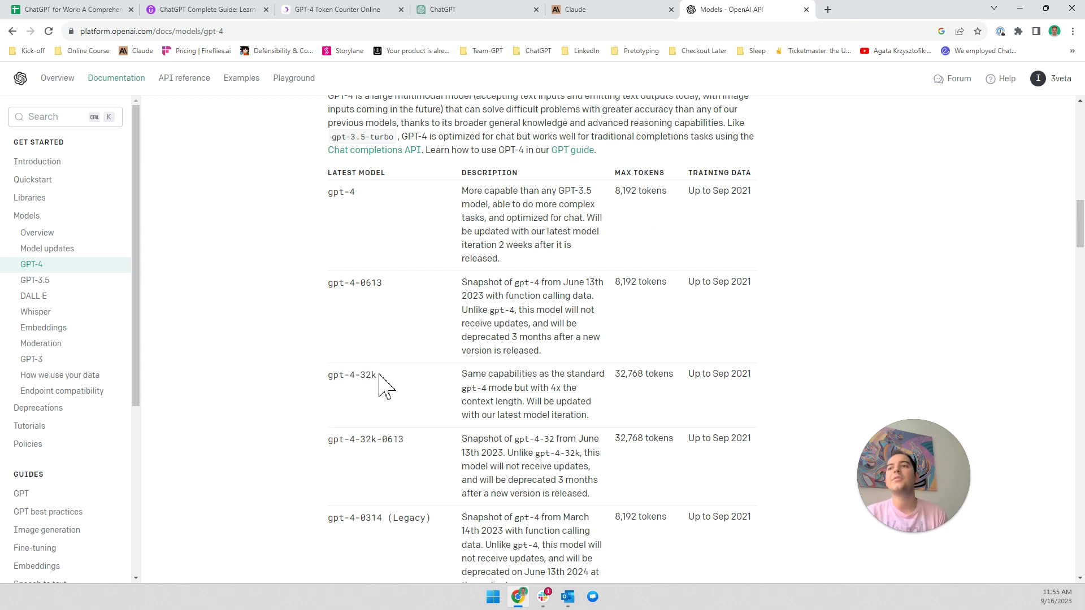
triple_click(637, 380)
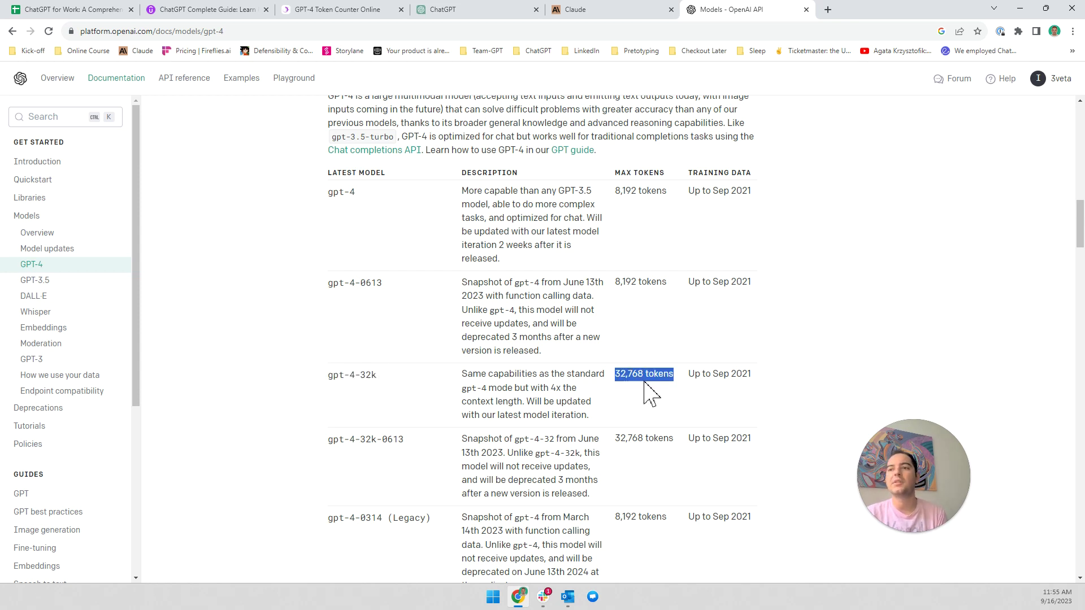
click(644, 383)
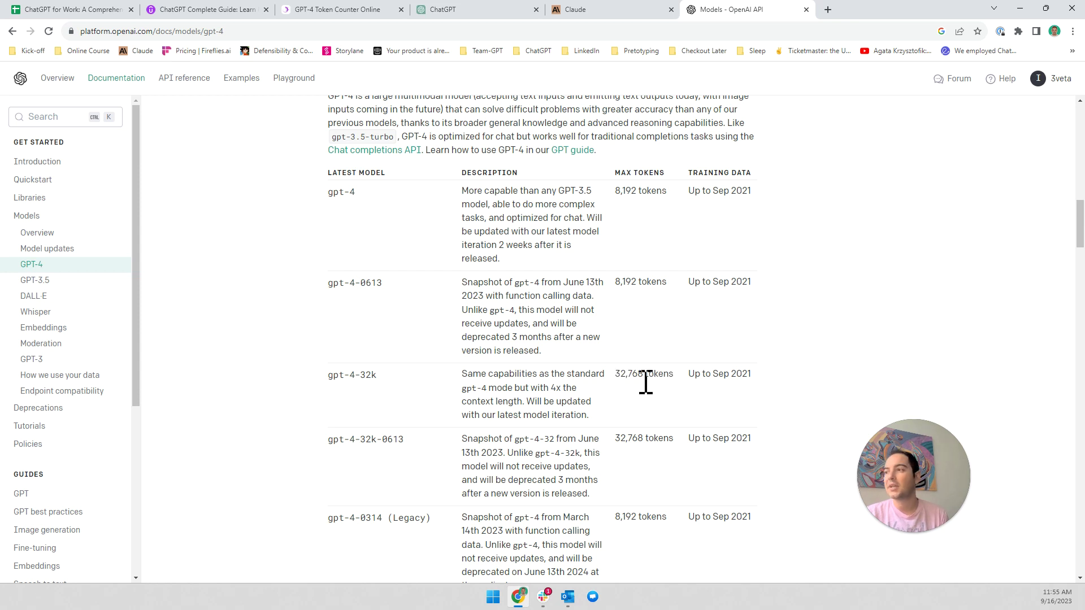
Switch to the Quizgecko GPT-4 Token Counter and replace its existing text with the copied Udemy reviews
click(472, 11)
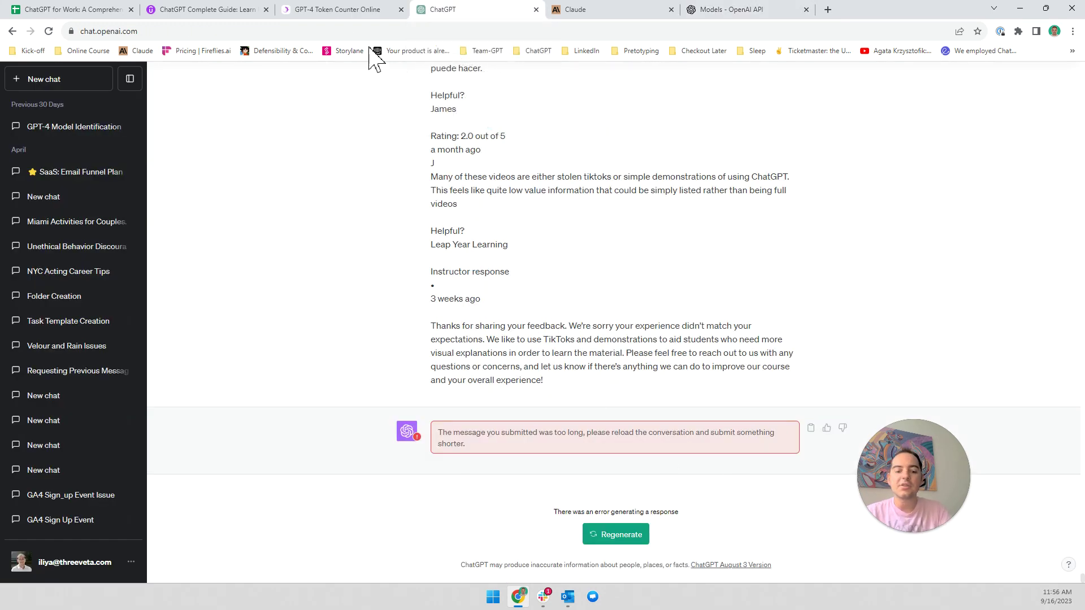
click(339, 10)
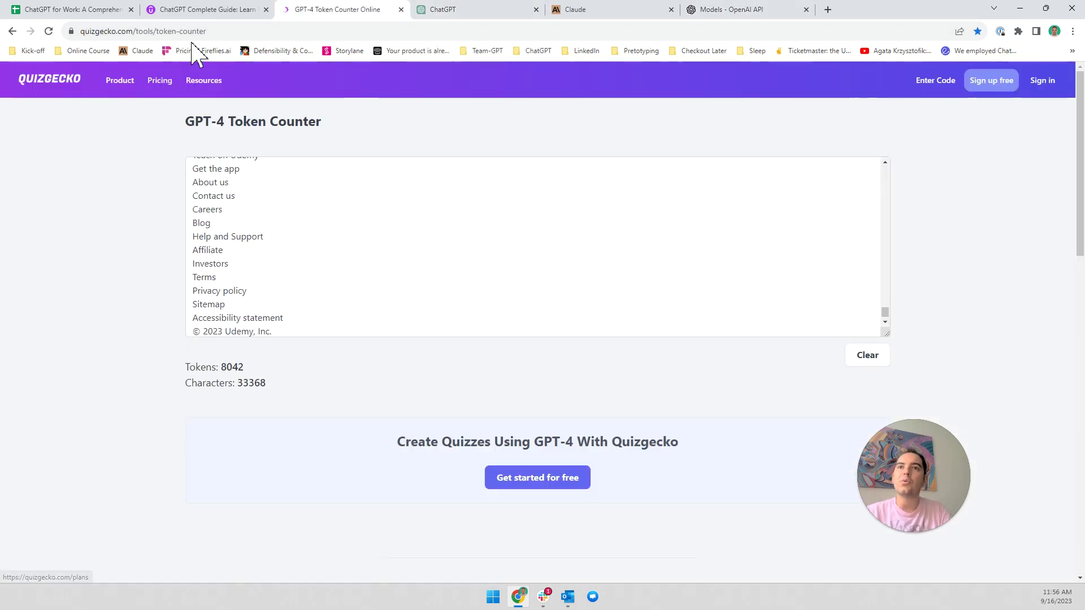
click(222, 31)
double_click(221, 31)
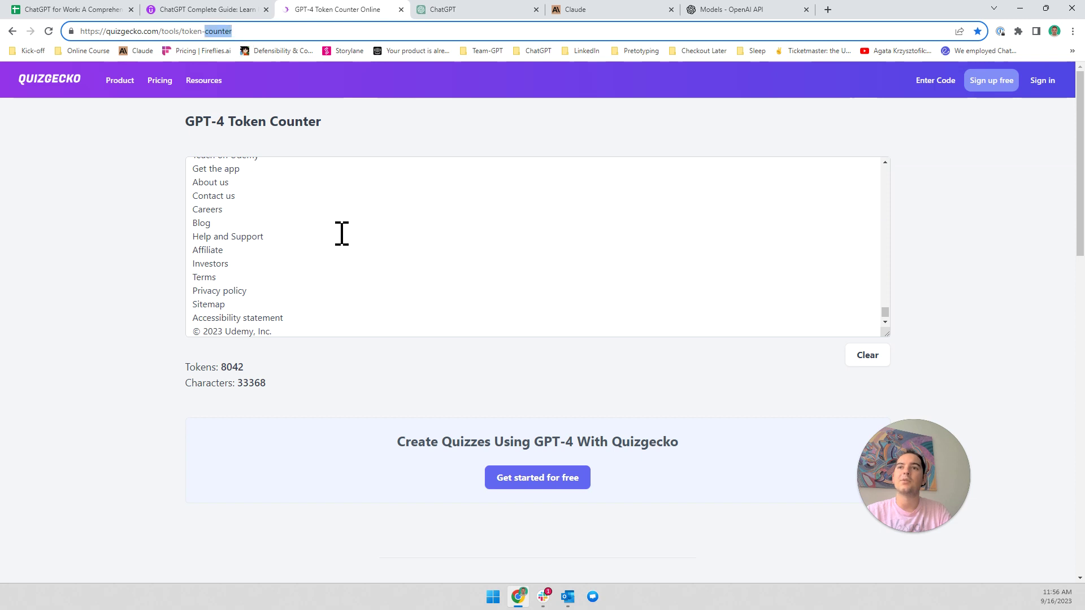
click(342, 233)
key(ctrl+a)
key(BackSpace)
key(ctrl+v)
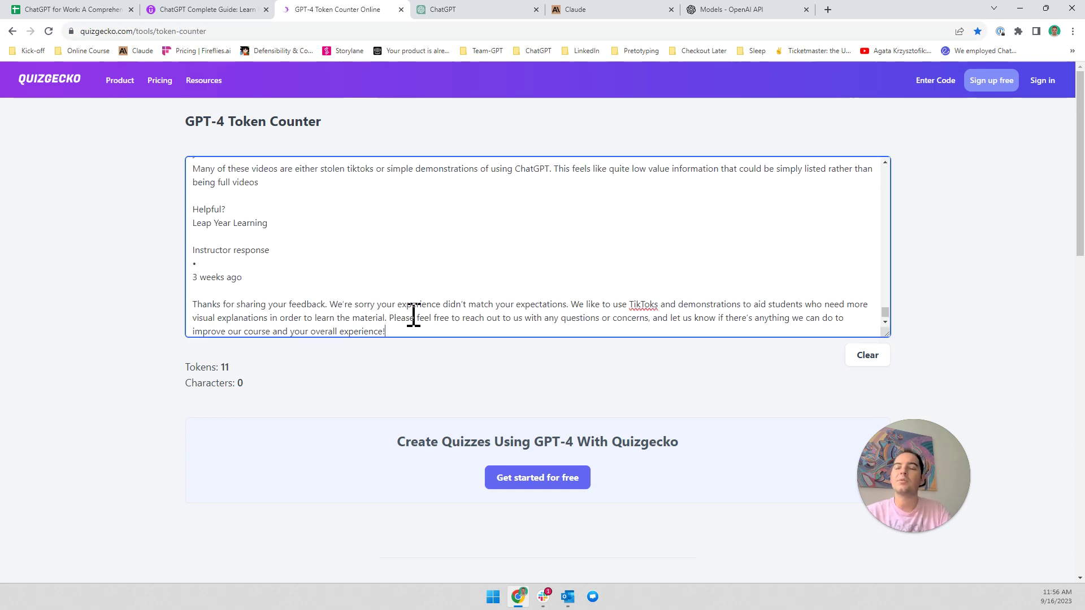
Check the token count of the pasted reviews
triple_click(238, 370)
click(255, 383)
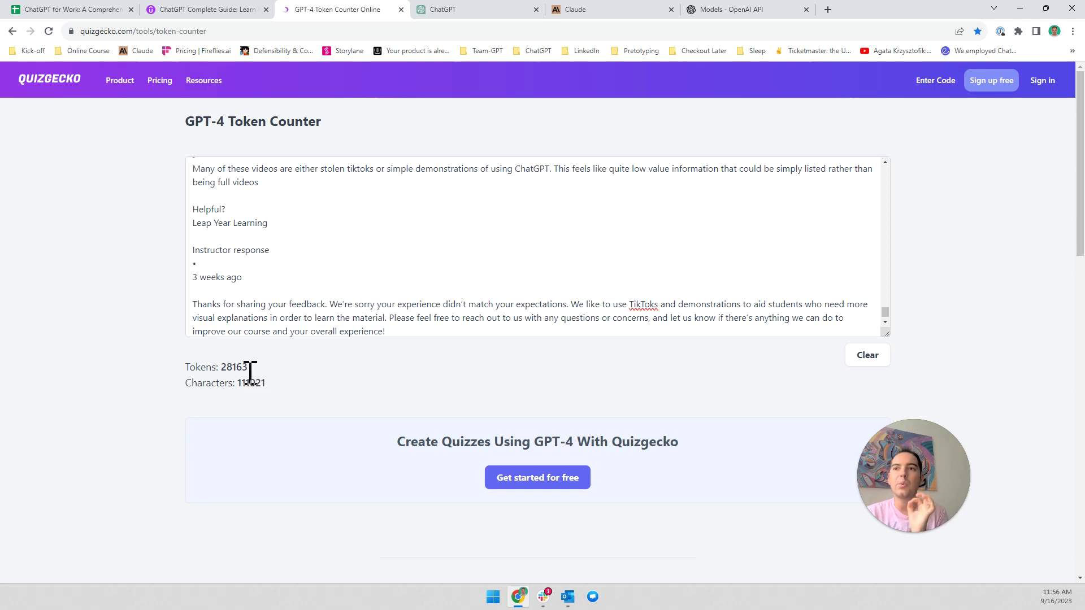
double_click(244, 367)
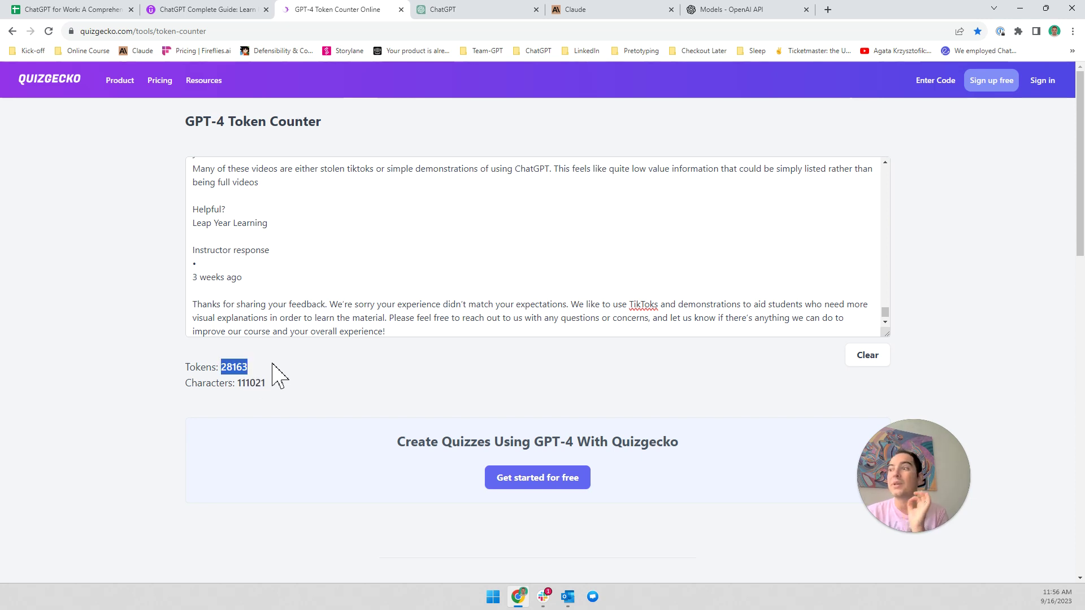
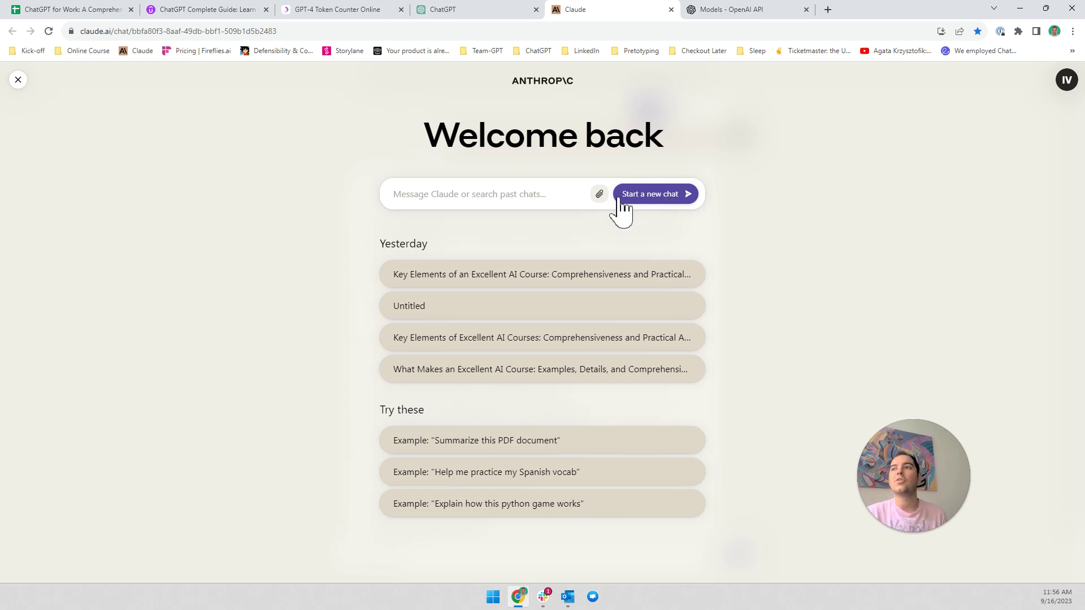
Switch to Claude, start a new chat and paste the copied reviews into it as a text attachment
click(497, 11)
click(629, 11)
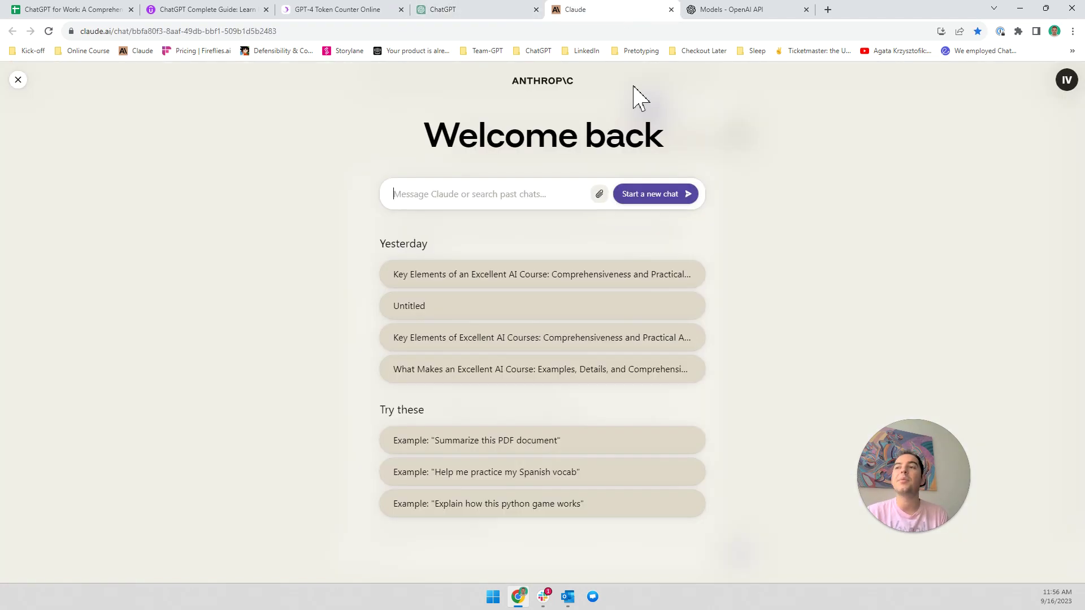
click(659, 195)
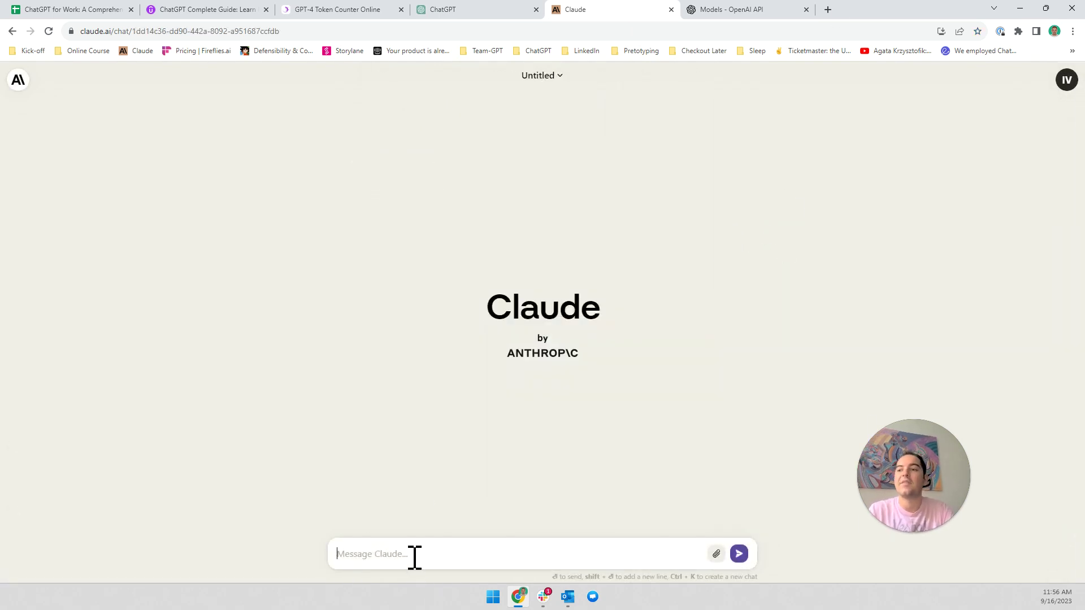
key(ctrl+v)
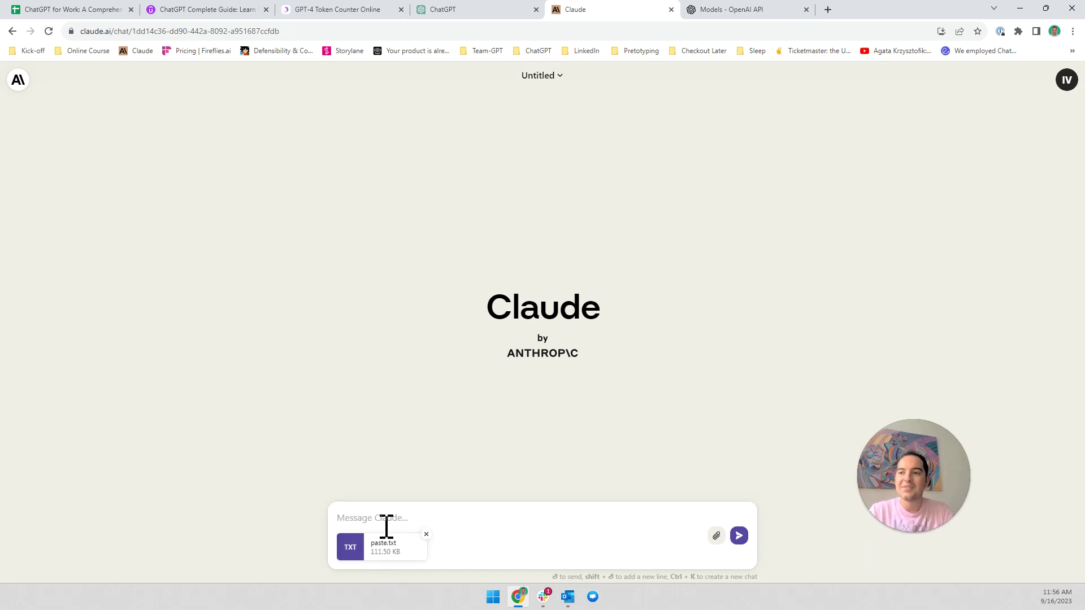
text(asd)
key(BackSpace)
key(BackSpace)
key(BackSpace)
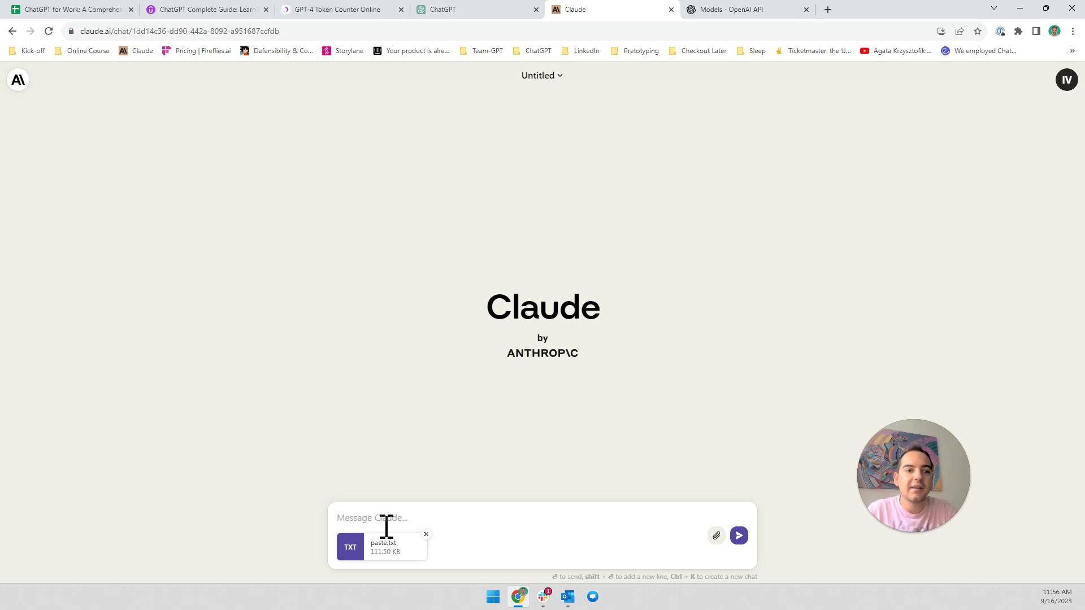
Begin the prompt with "These are some reviews for one of the best courses on ChatGPT out there."
text(These are some reviews for one)
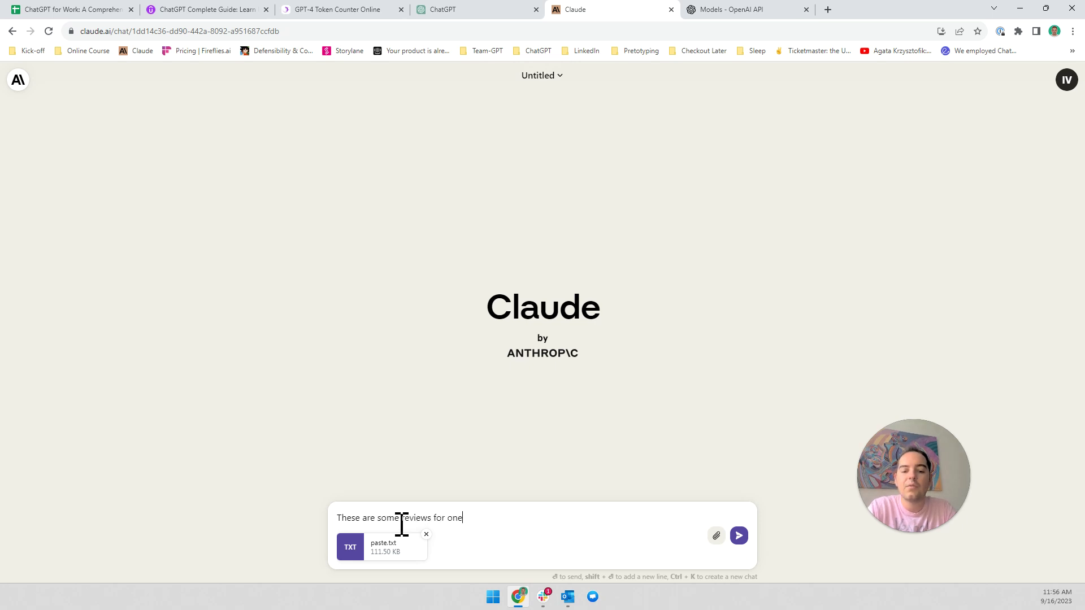
text(of the best courses on C)
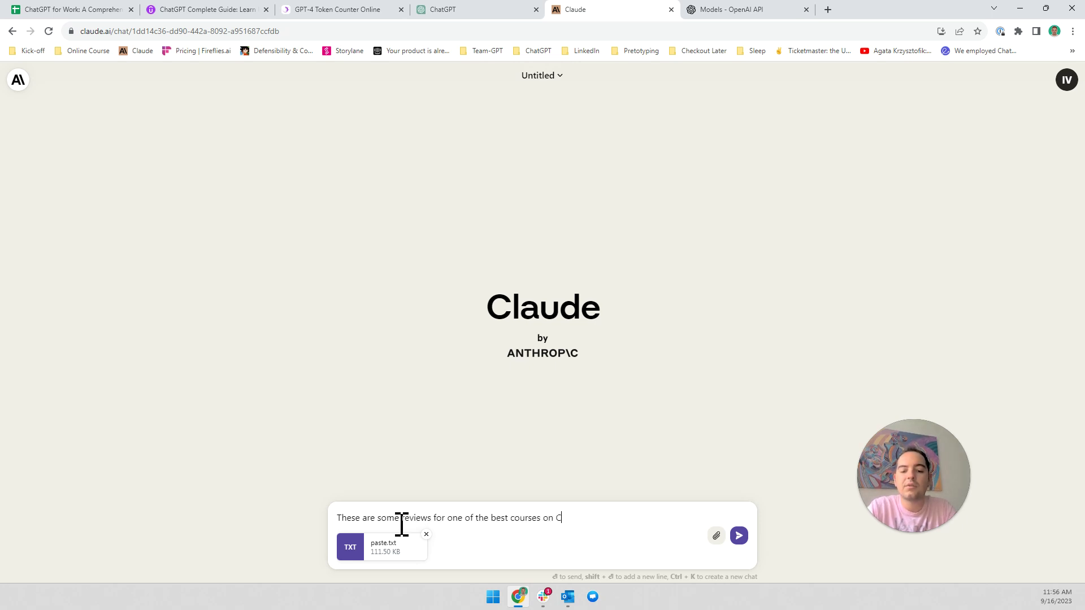
text(hatGPT out there.)
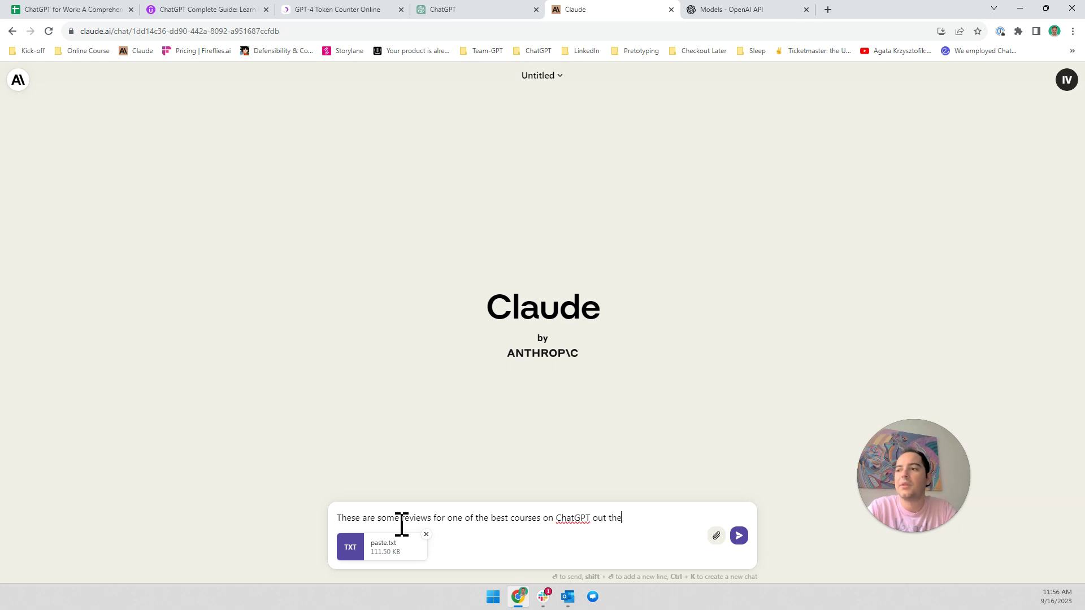
Add a second paragraph: "Based on the reviews by these actual users, make a list of the most important things for stundets of this course."
key(shift+Return)
key(shift+Return)
text(Ple)
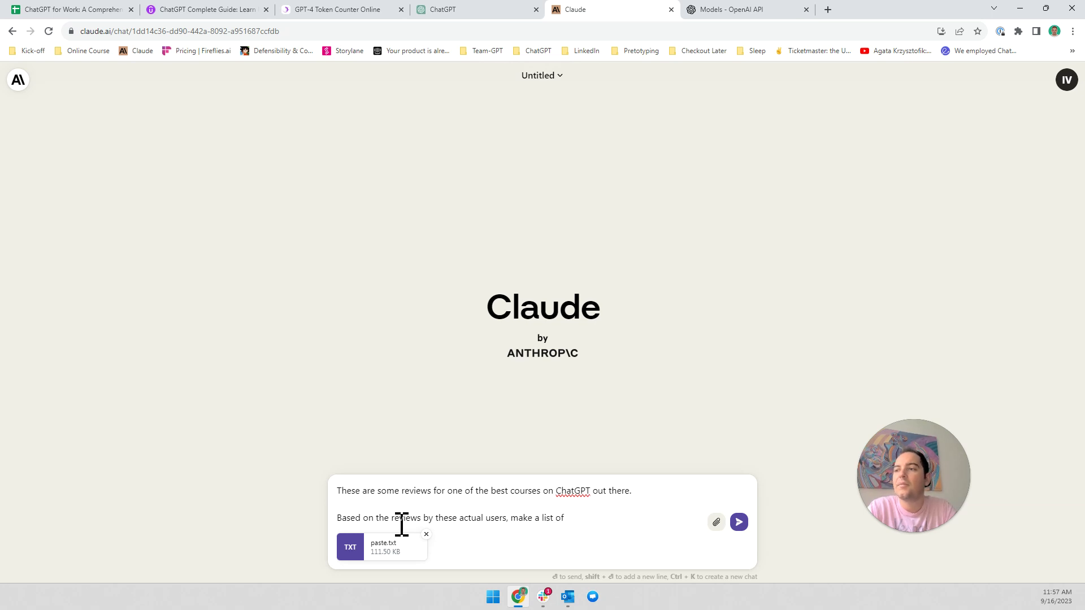
text(rotant things f)
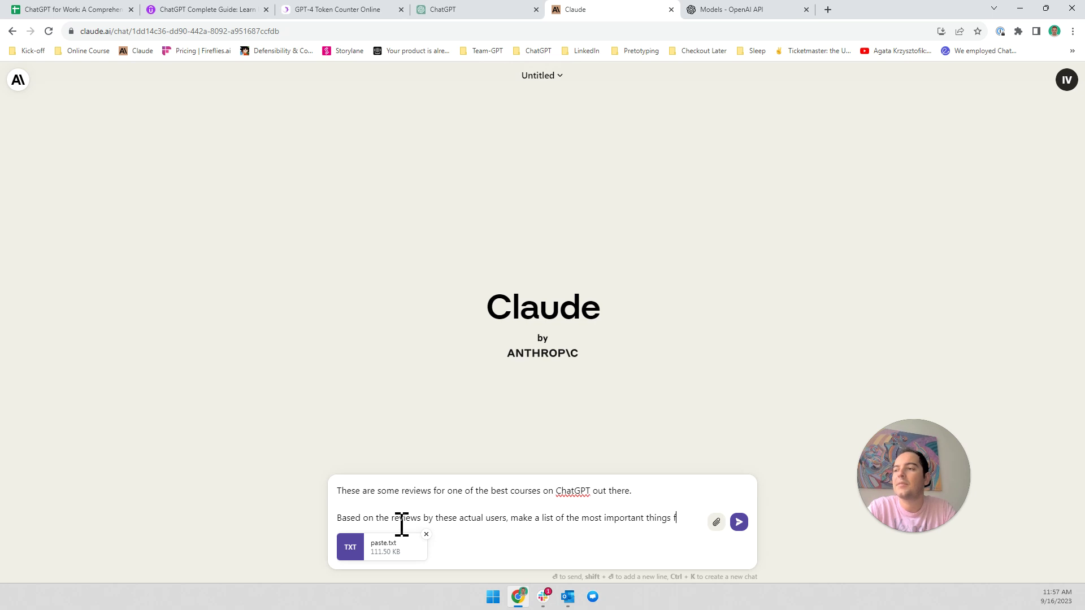
text(stundets f)
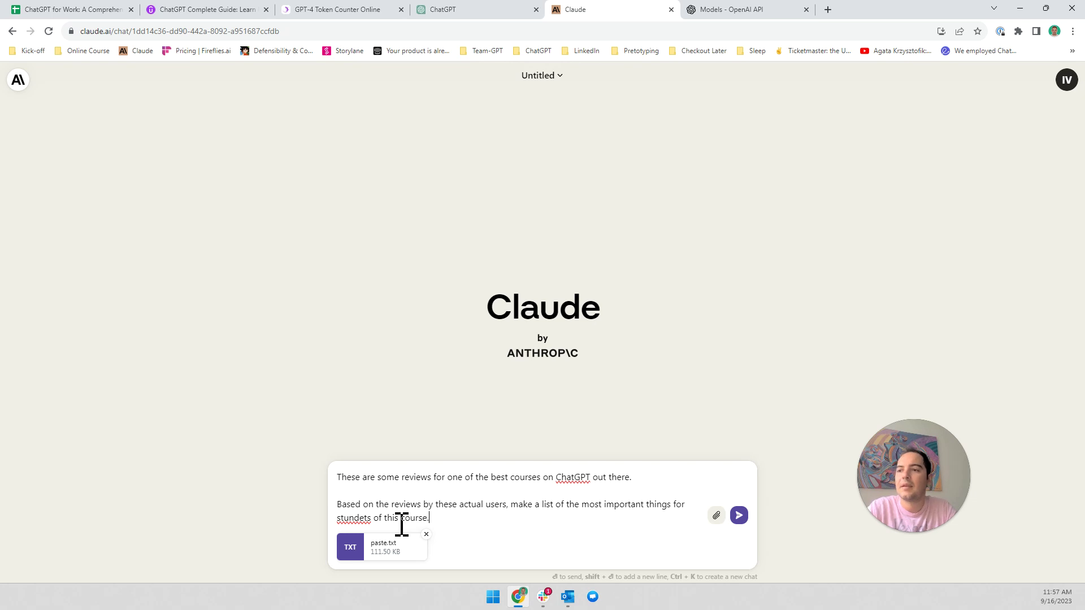
Correct "stundets" to "students" in the prompt and send it to Claude with the attached reviews
click(360, 517)
key(BackSpace)
key(BackSpace)
text(den)
key(Delete)
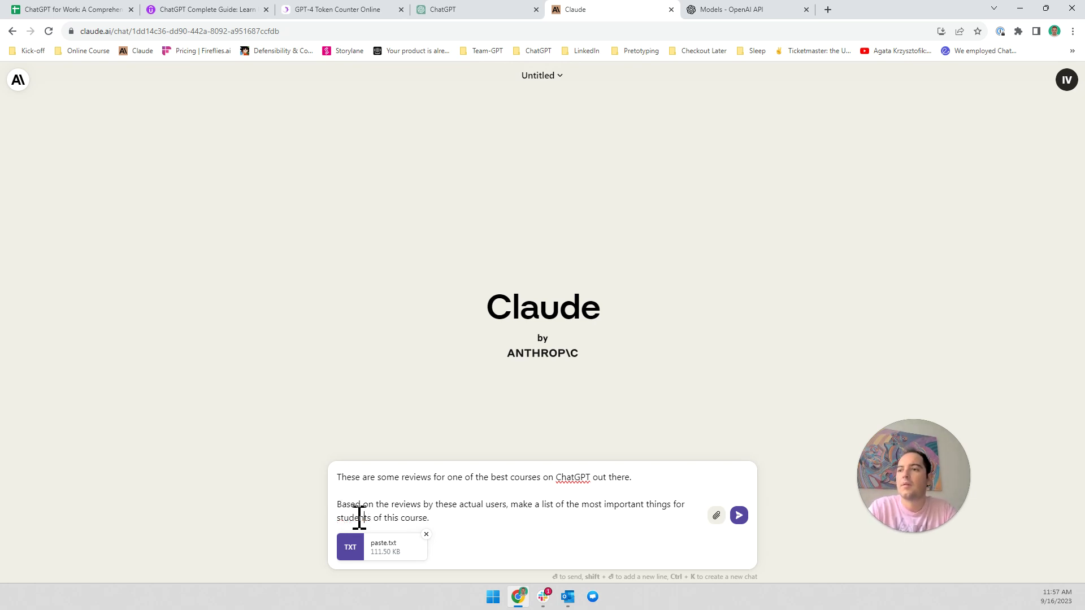
click(739, 516)
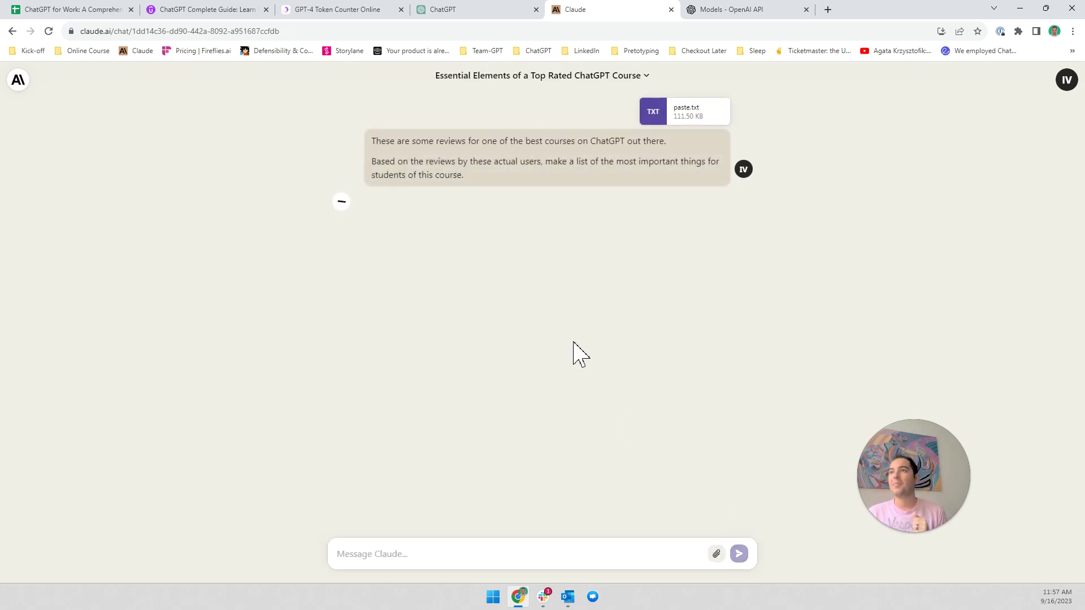
Copy "comprehensive overview" from the first bullet of Claude's answer
click(262, 10)
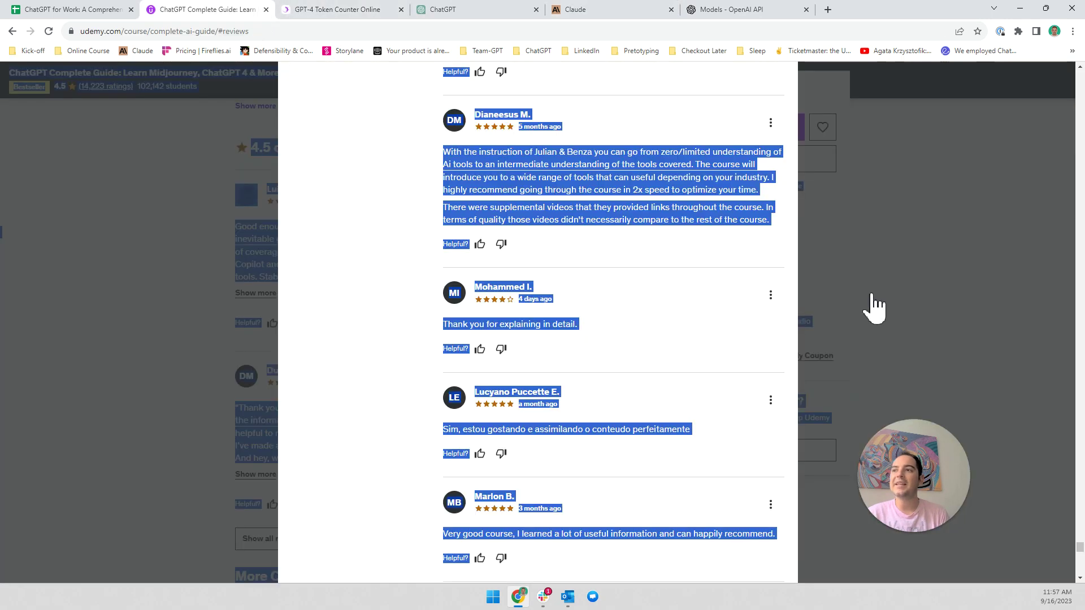
click(617, 12)
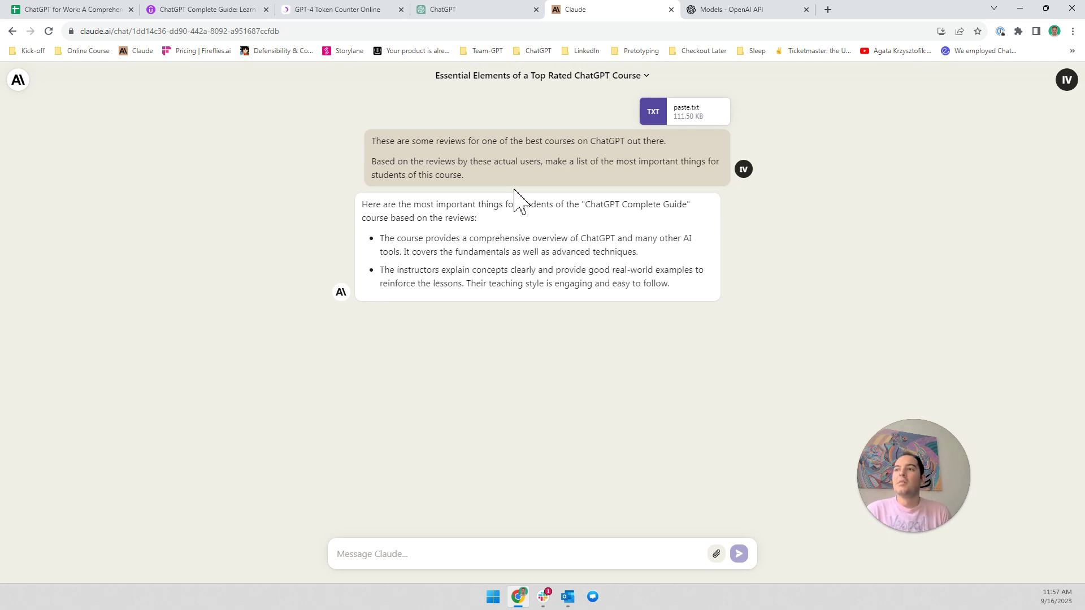
triple_click(423, 243)
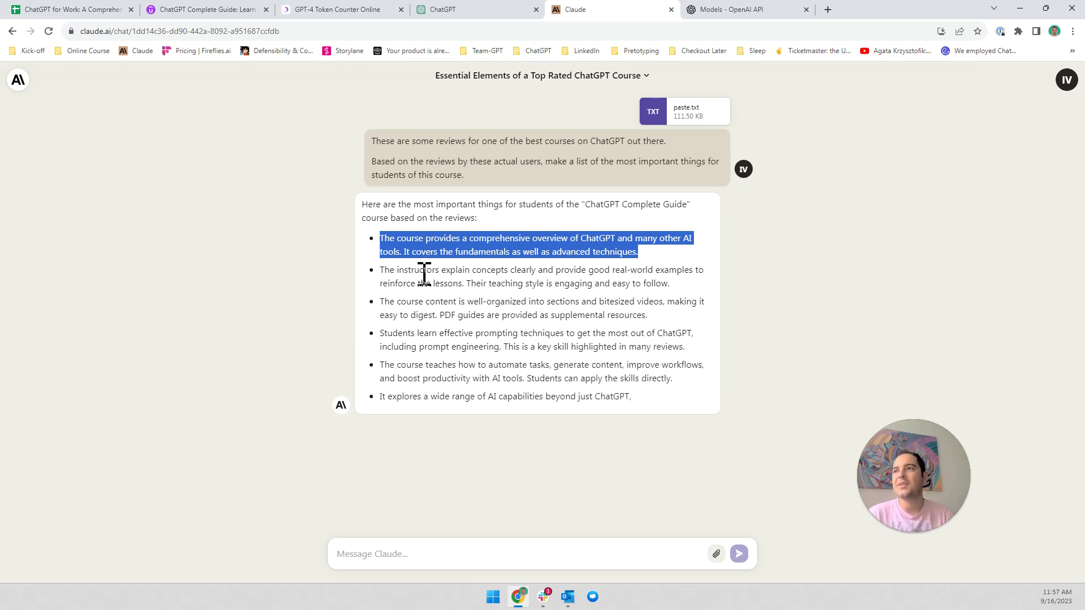
triple_click(430, 257)
triple_click(450, 257)
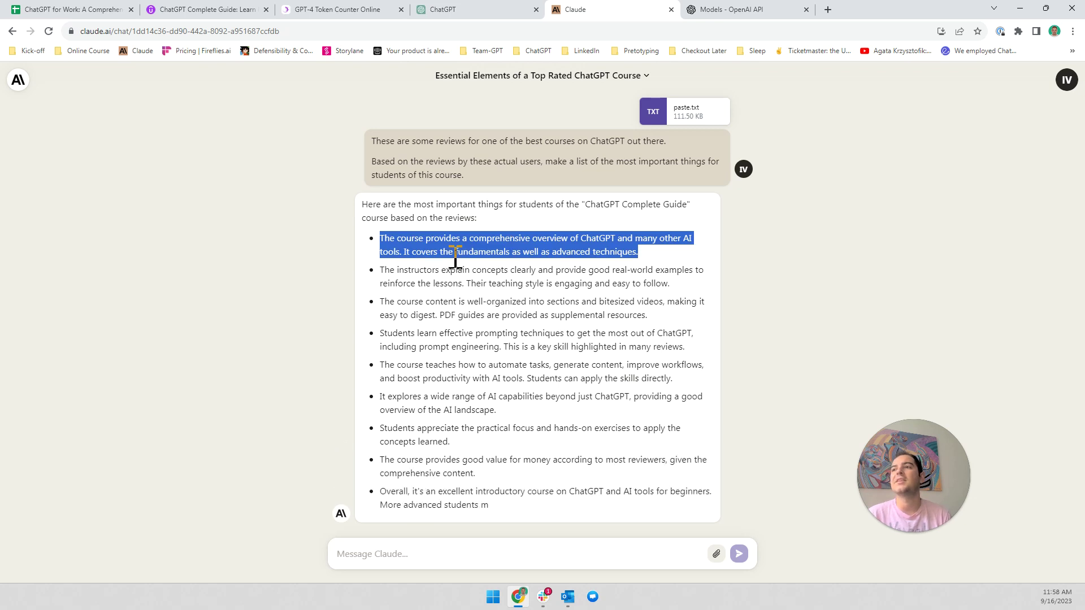
drag(464, 242, 580, 240)
key(ctrl+c)
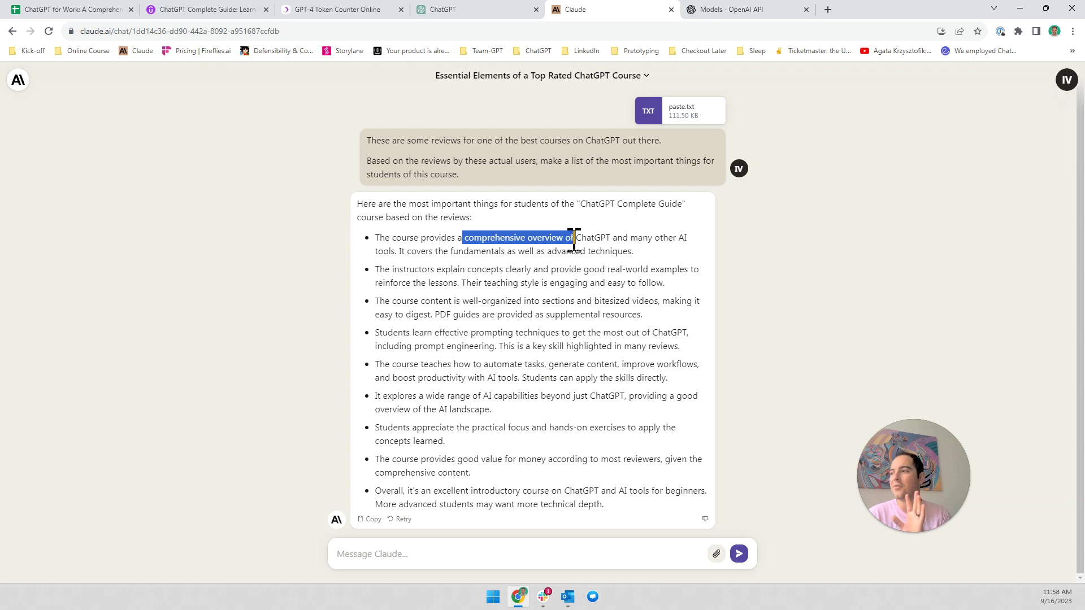
drag(564, 242, 471, 248)
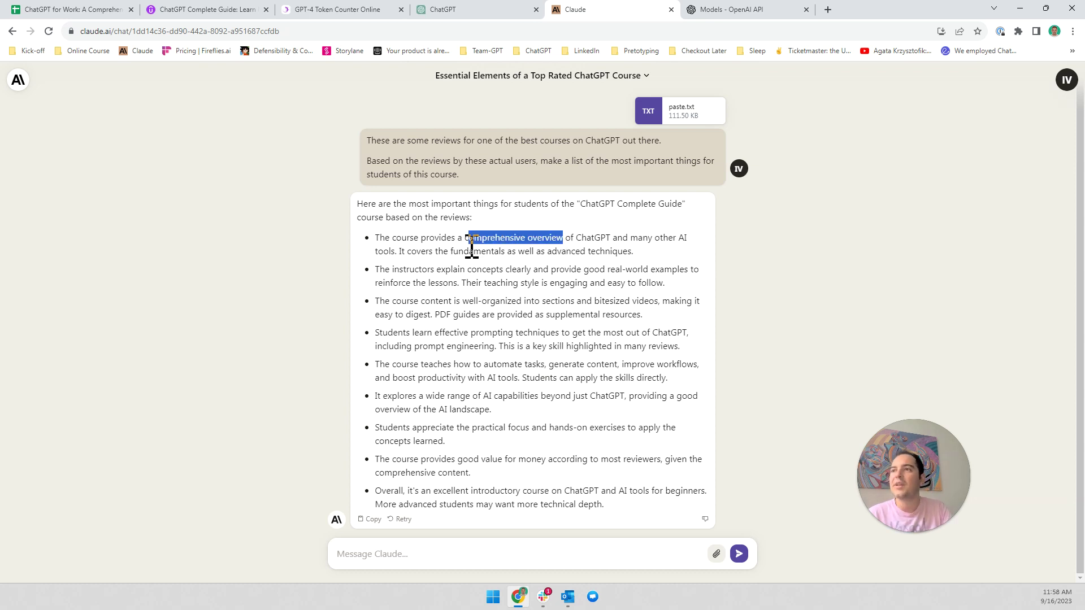
Switch to the course syllabus spreadsheet, paste "comprehensive overview" beside the lecture-type legend in J4 and move it to K4
click(76, 10)
drag(659, 201, 723, 202)
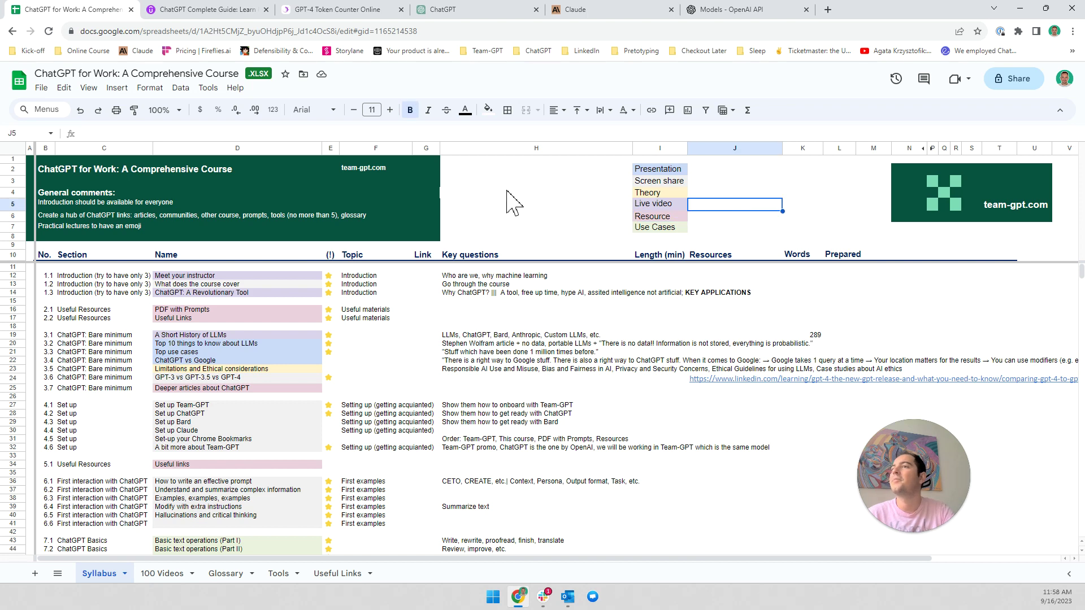
click(479, 191)
double_click(774, 192)
key(ctrl+v)
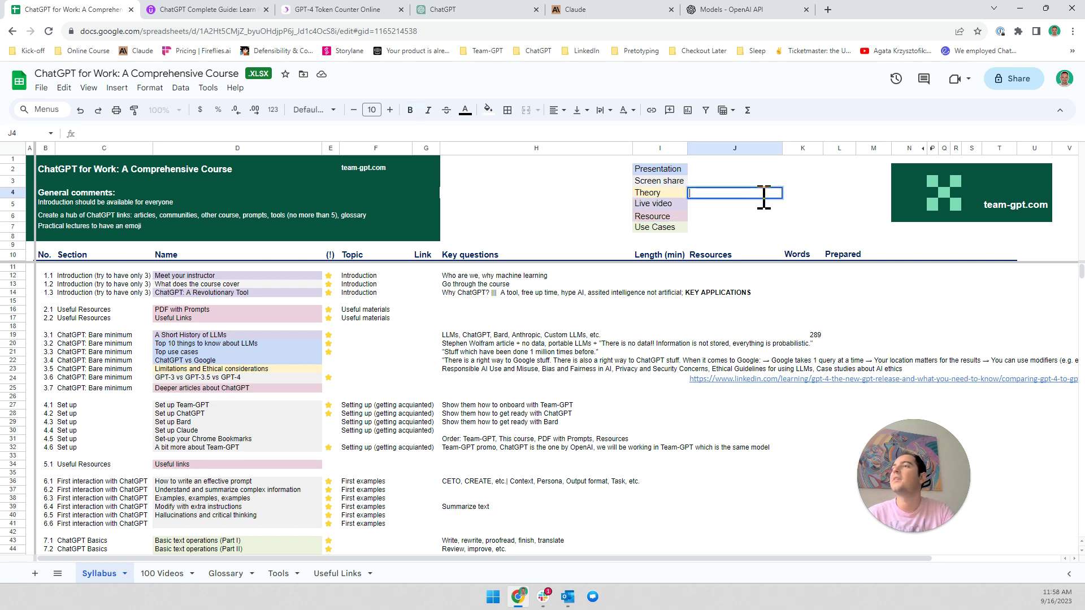
key(Return)
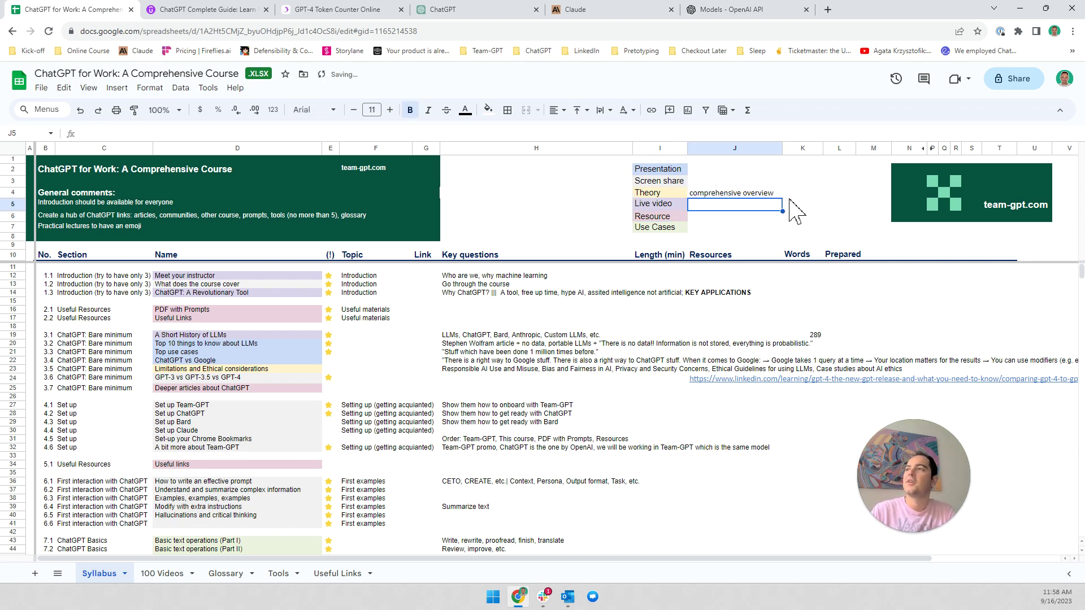
click(750, 195)
click(793, 196)
key(ctrl+v)
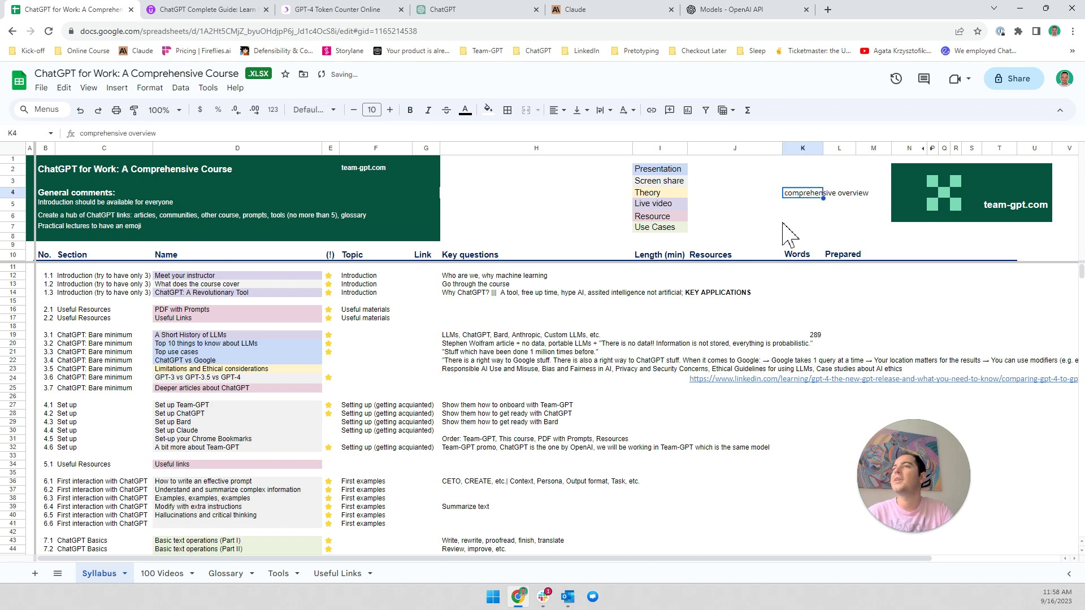
Switch back to Claude and examine the second bullet, on clear explanations, teaching style and real-world examples
click(558, 17)
click(498, 268)
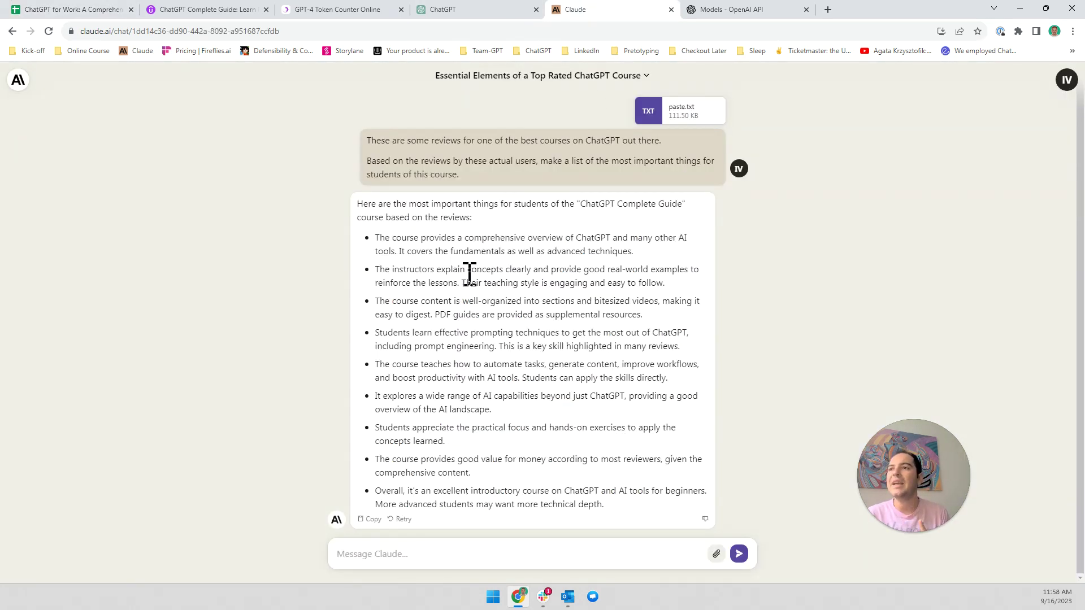
triple_click(469, 274)
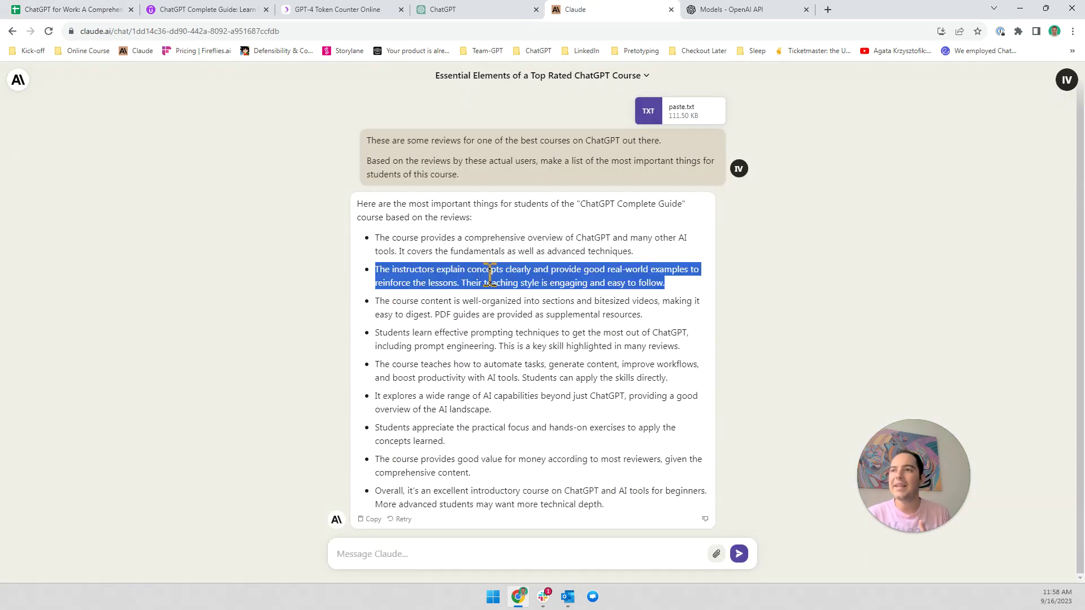
click(534, 275)
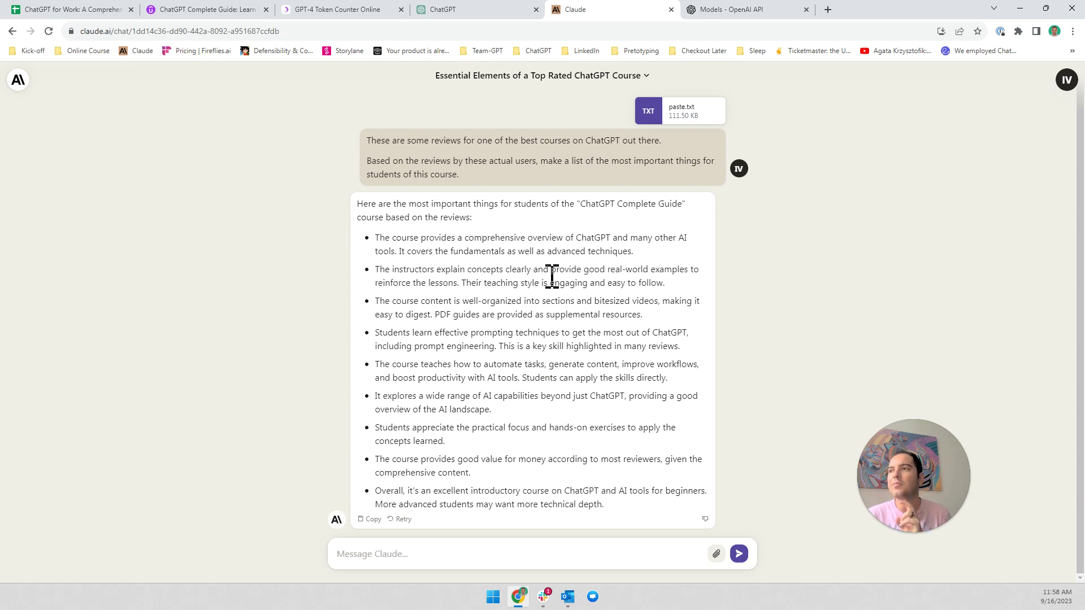
triple_click(552, 276)
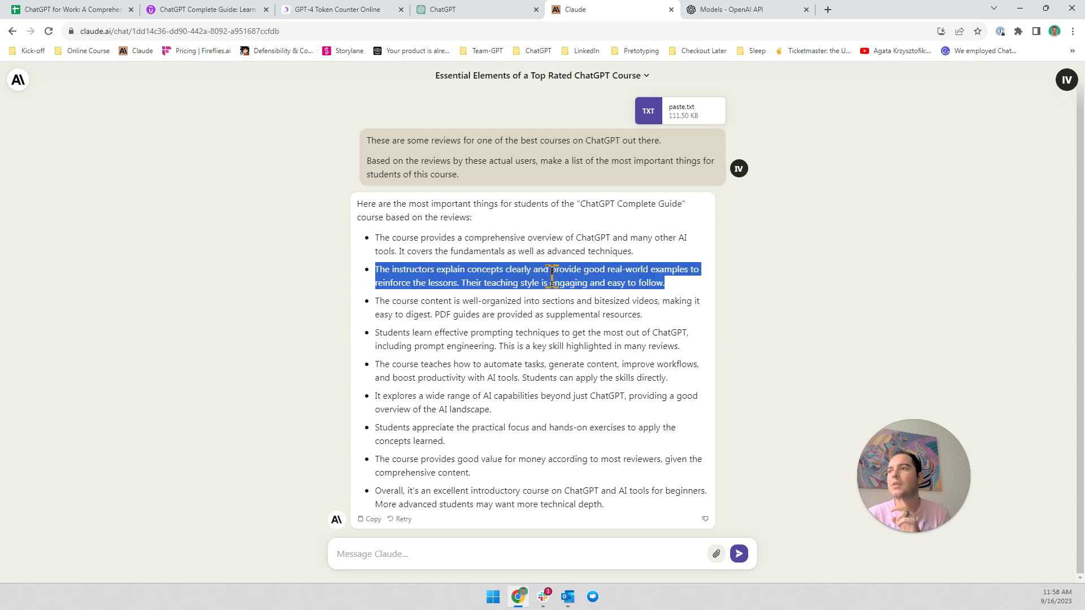
click(625, 283)
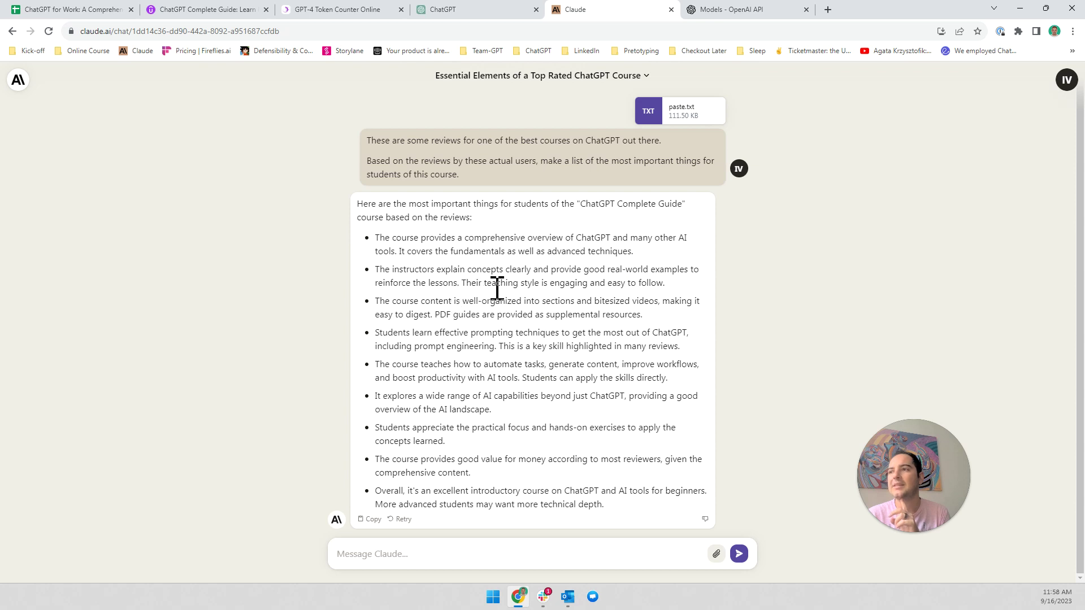
drag(687, 285, 375, 274)
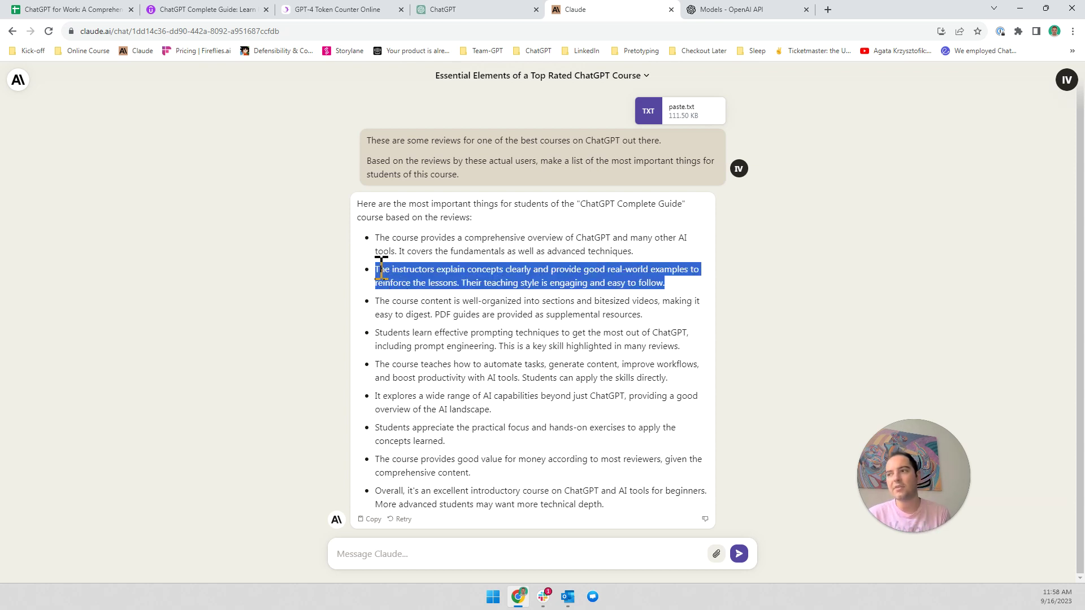
click(381, 268)
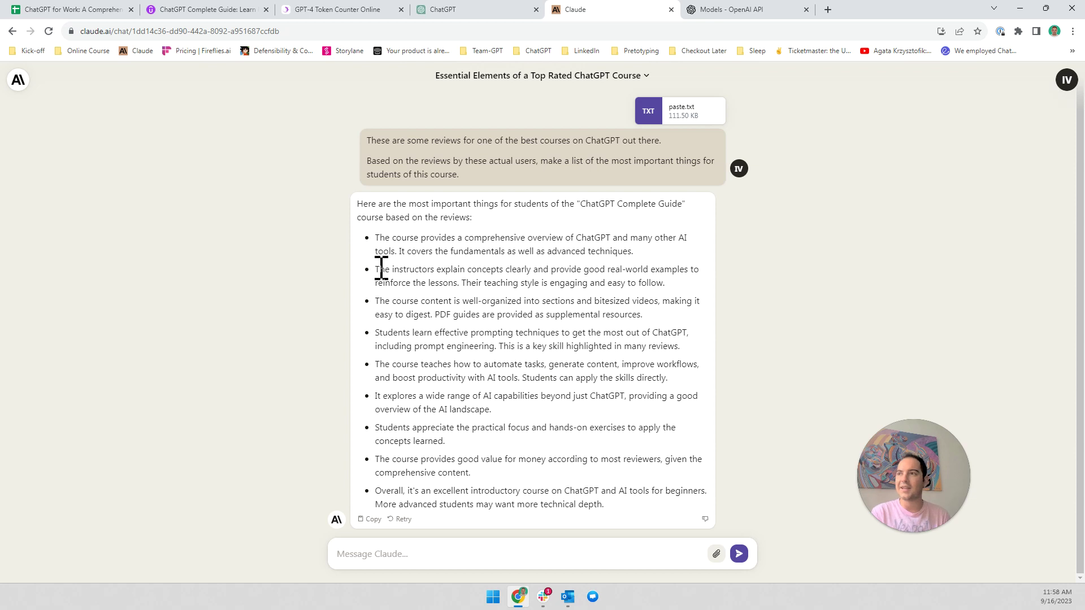
drag(552, 270, 690, 274)
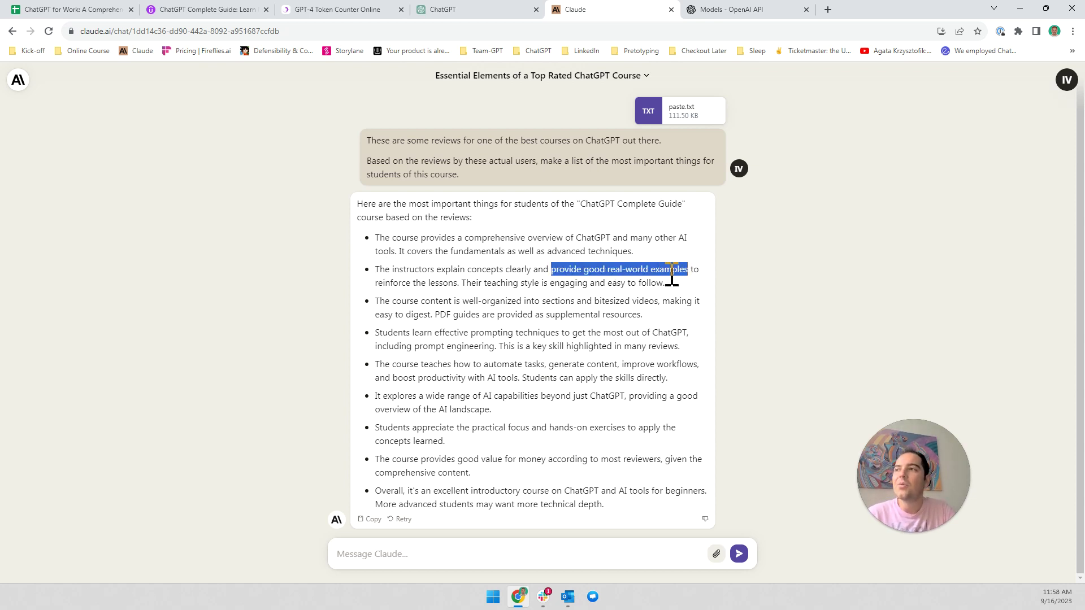
Switch to the course spreadsheet and enter "real world examples" in cell K5
click(462, 9)
click(390, 9)
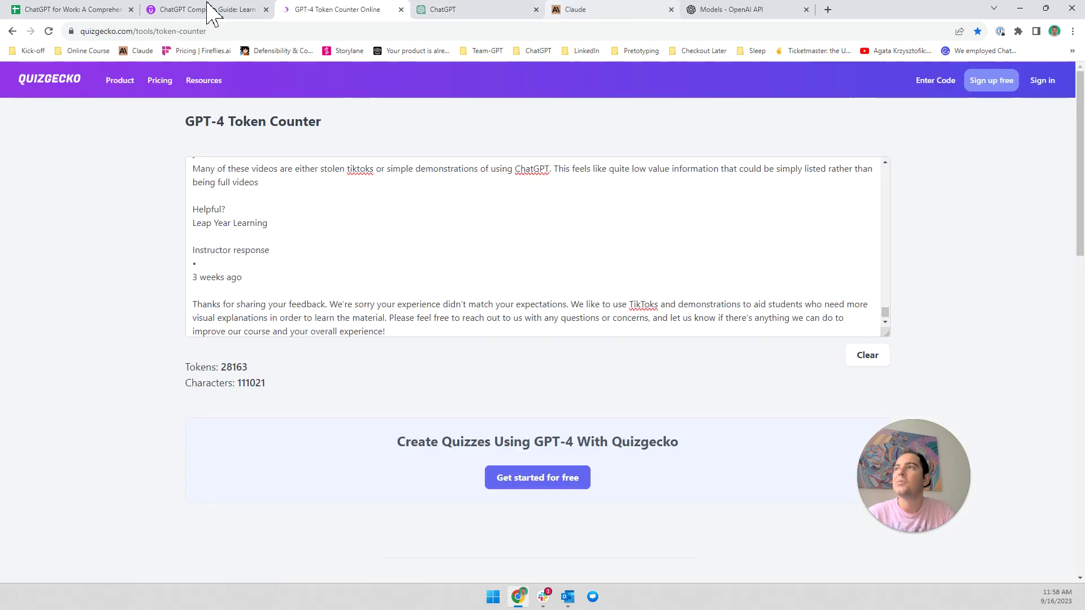
click(96, 9)
click(803, 205)
text(real world examples)
key(Return)
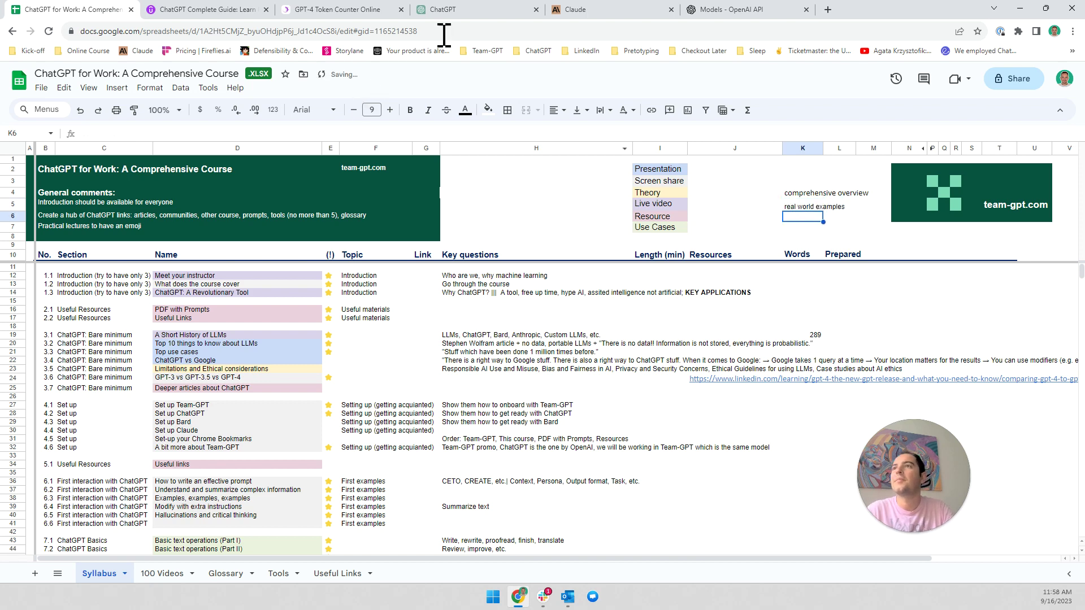
Switch back to Claude, read the third bullet on course organization and copy "PDF guides" from it
click(485, 10)
click(574, 10)
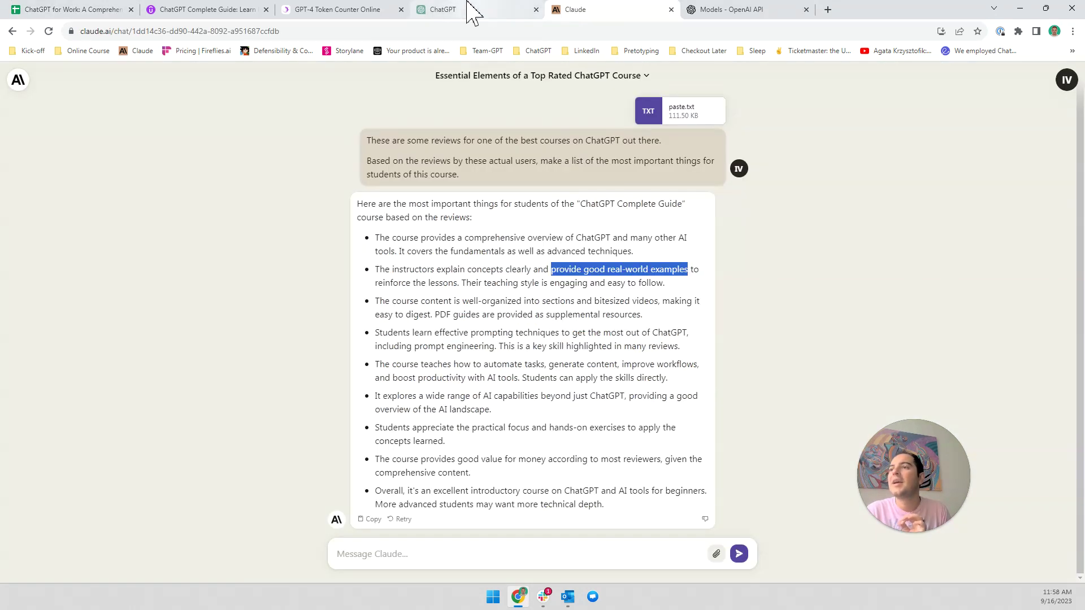
click(480, 315)
triple_click(482, 310)
click(483, 310)
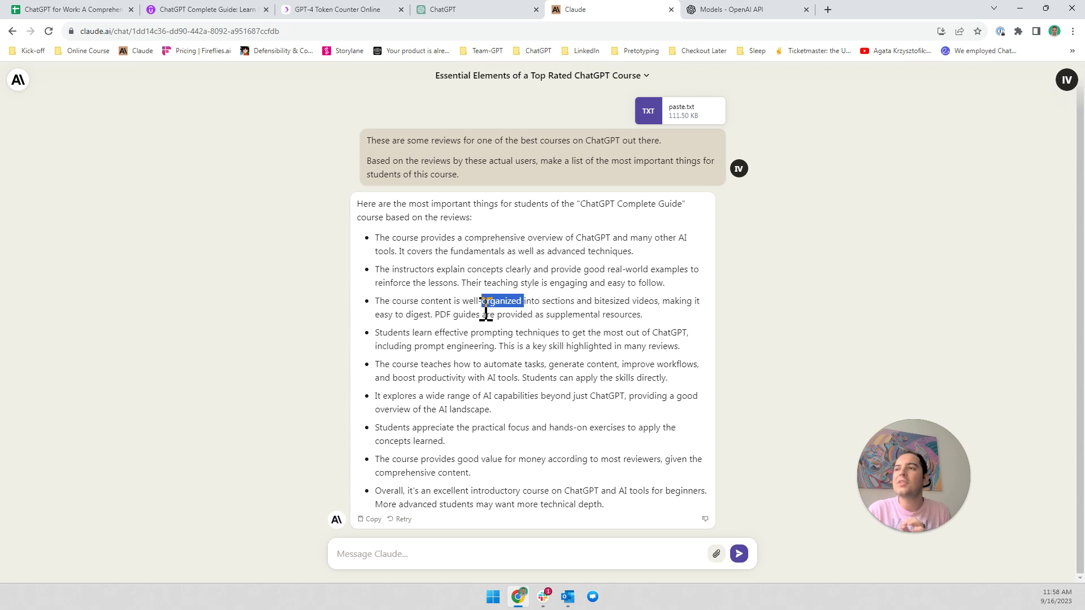
triple_click(533, 308)
click(599, 312)
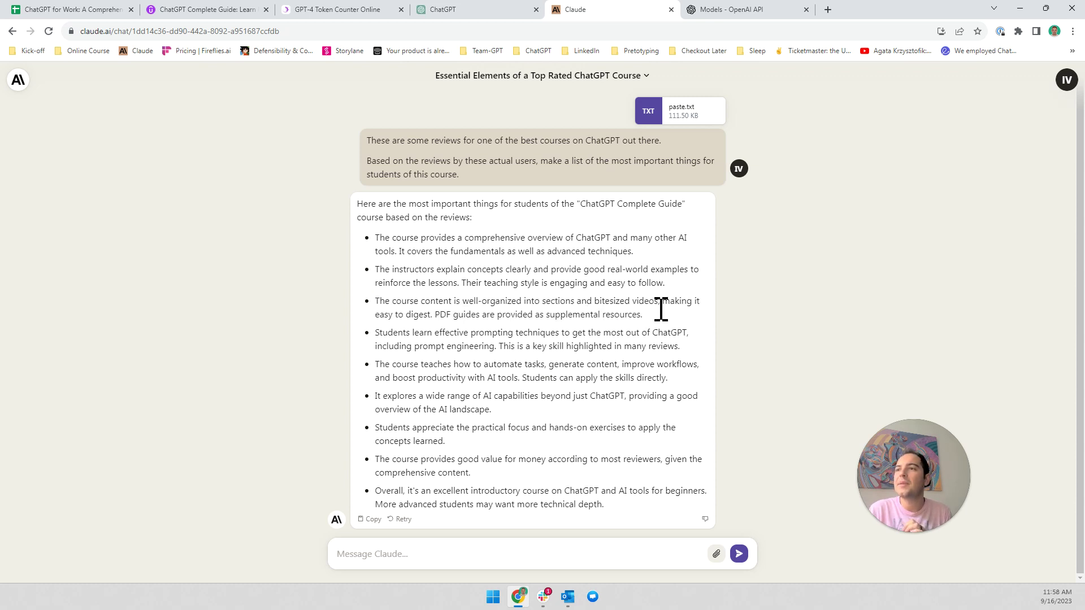
drag(435, 315, 661, 320)
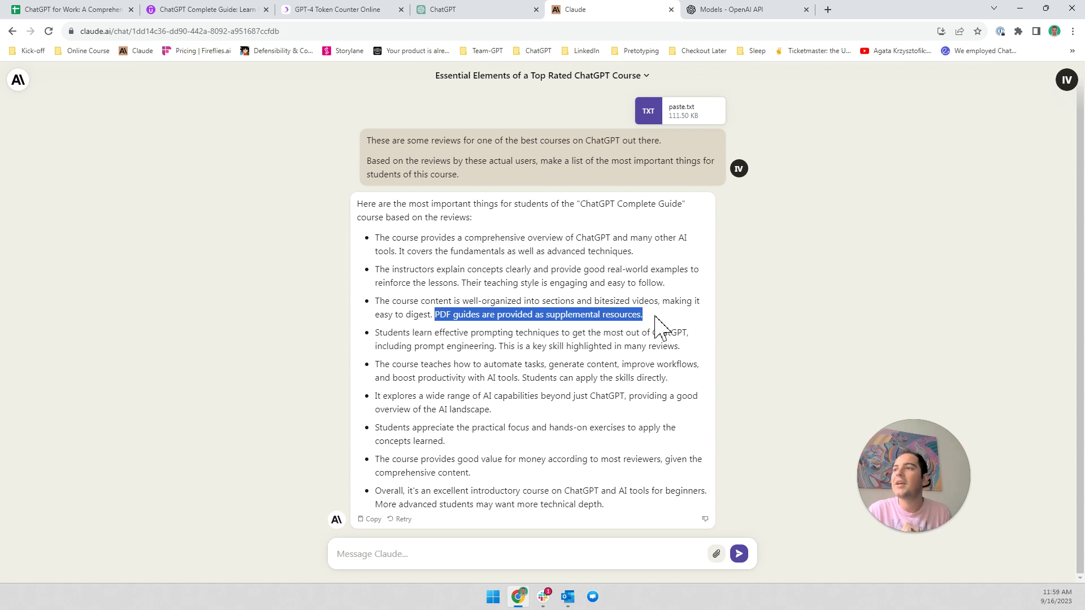
click(637, 317)
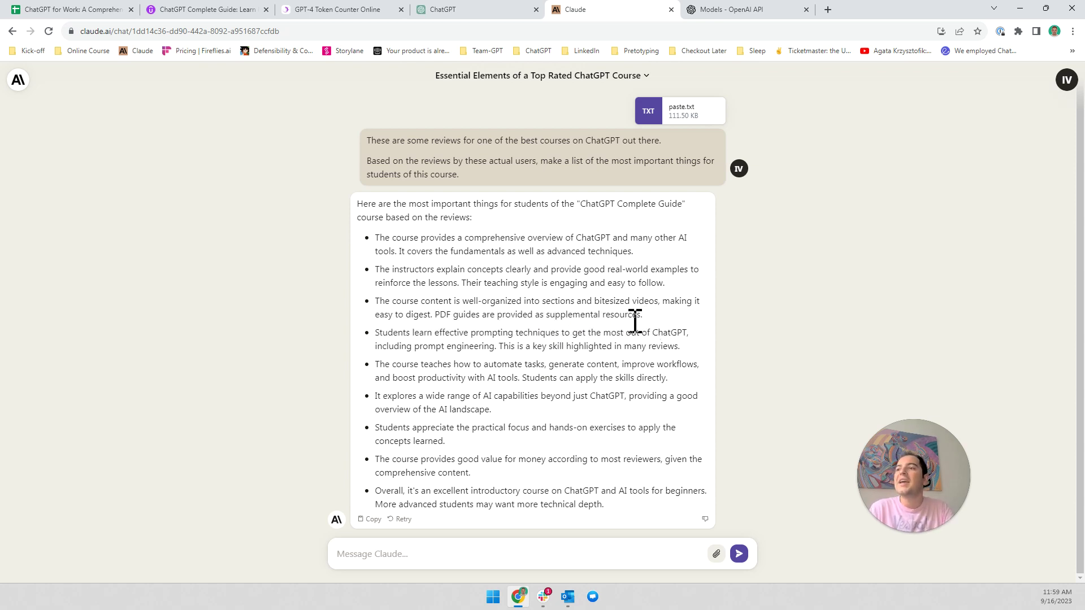
drag(655, 318, 440, 319)
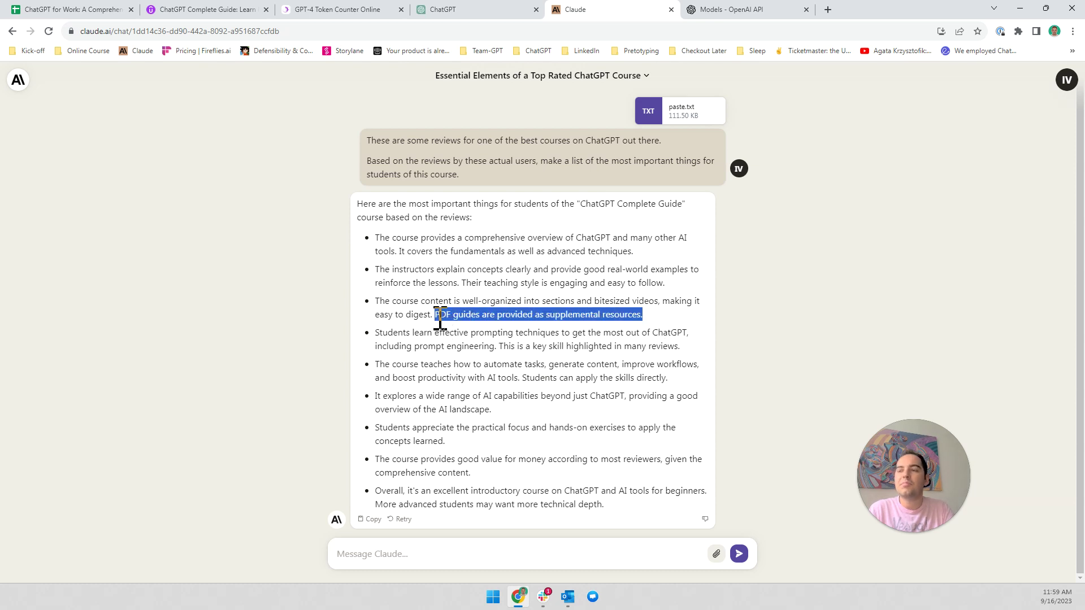
drag(440, 319, 480, 317)
key(ctrl+c)
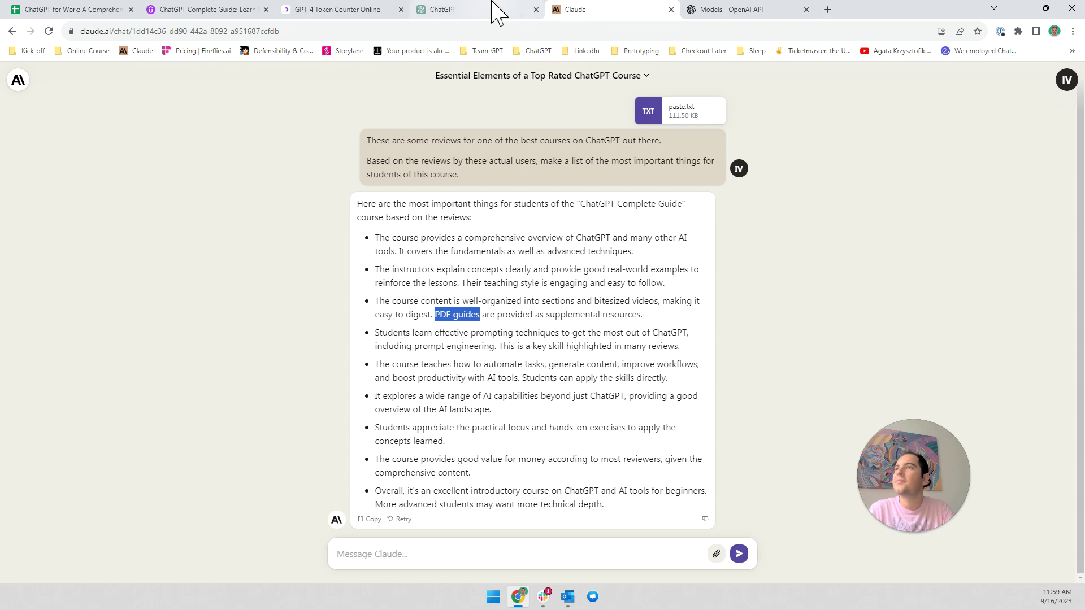
Switch to the course spreadsheet and paste "PDF guides" into cell K6
click(182, 9)
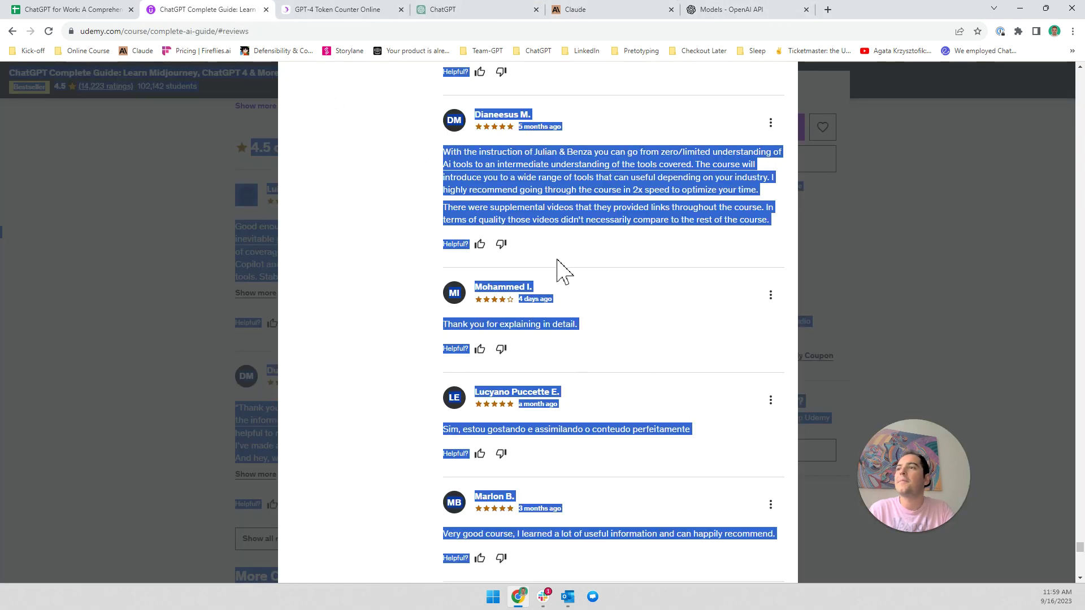
click(121, 12)
key(ctrl+v)
key(Return)
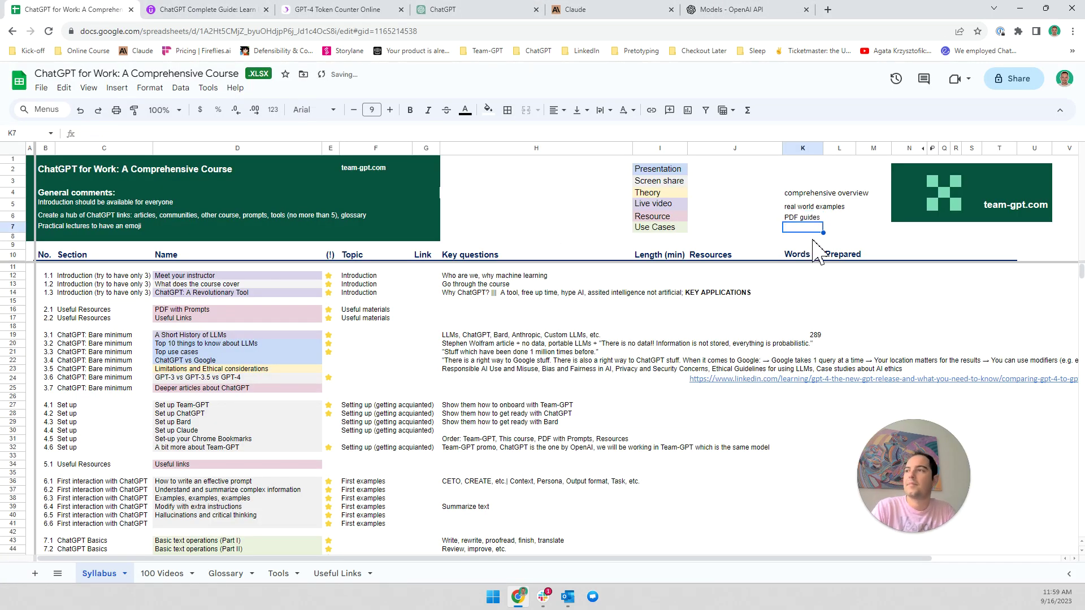
Switch back to Claude and examine the bullets on prompting techniques and on automating tasks with directly applicable skills
click(339, 9)
click(209, 10)
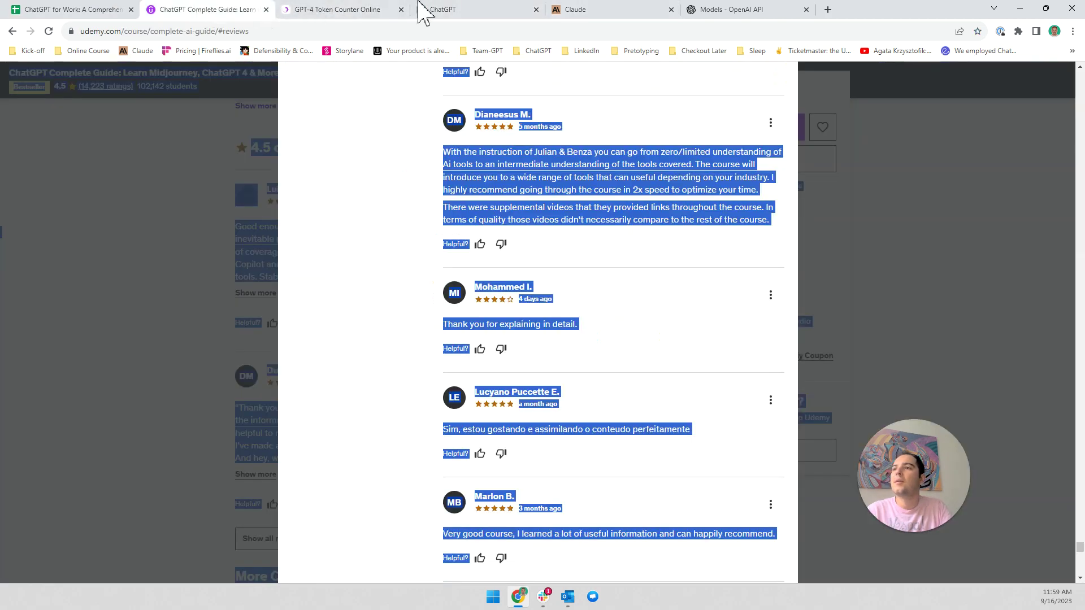
click(440, 9)
click(599, 10)
click(458, 339)
triple_click(457, 339)
click(463, 346)
triple_click(486, 339)
triple_click(487, 336)
click(487, 336)
drag(428, 345, 503, 350)
click(493, 348)
triple_click(493, 346)
click(472, 370)
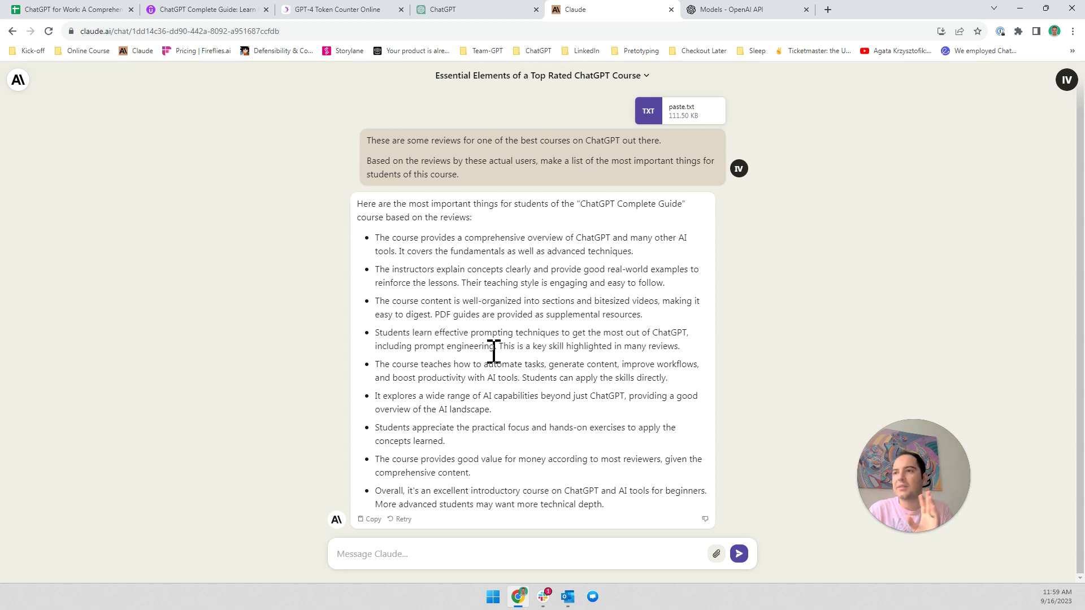
drag(409, 366, 517, 383)
mouse_move(520, 379)
mouse_down()
mouse_move(680, 387)
mouse_move(520, 384)
mouse_up()
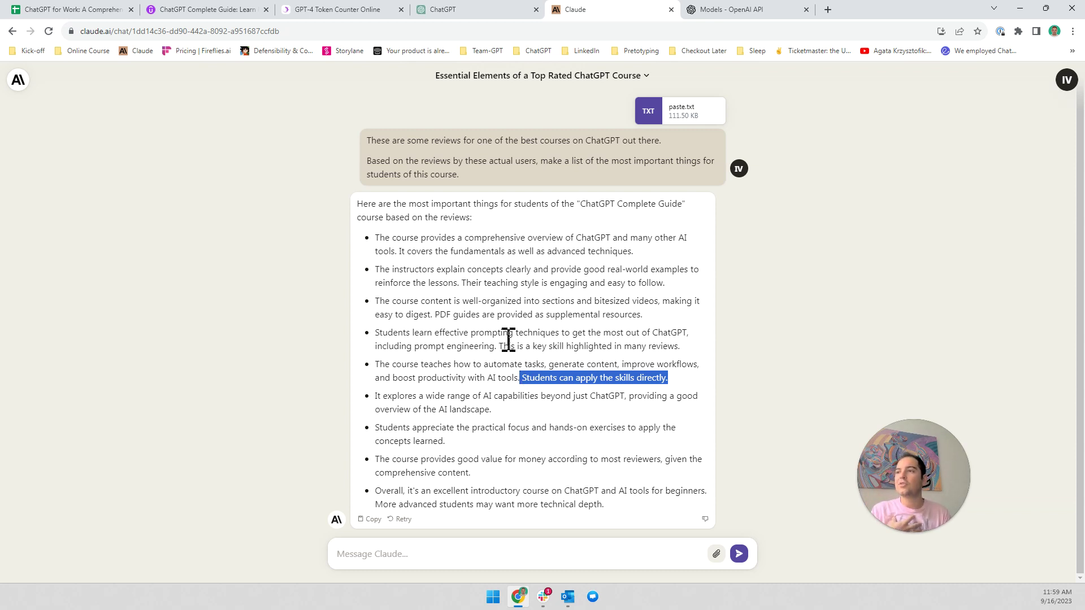
Switch to the course spreadsheet and enter "apply directly" in cell K7
click(96, 10)
text(apply direc)
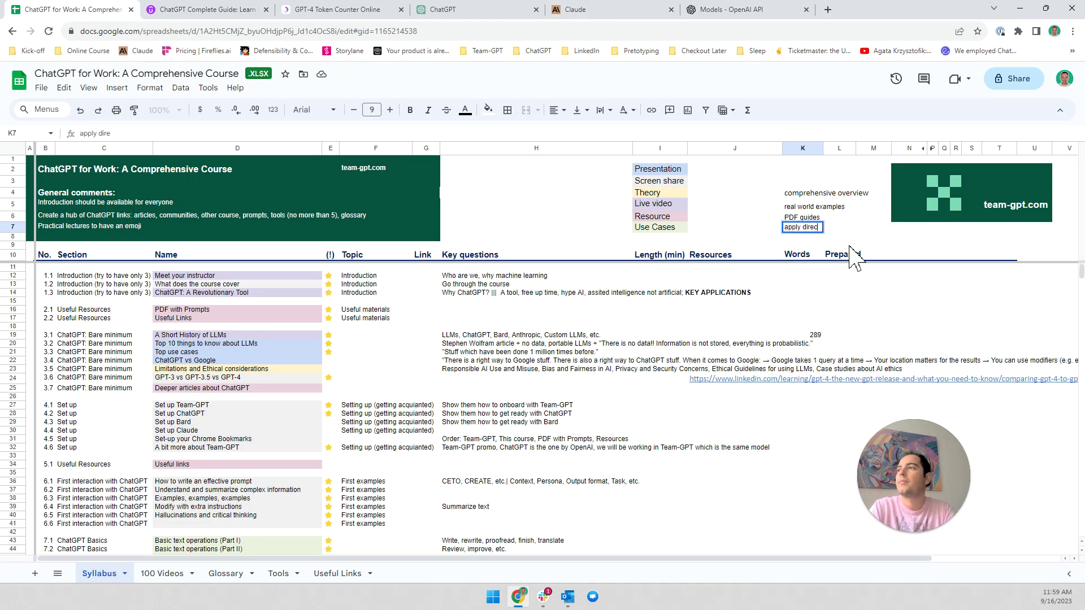
text(t)
key(Return)
Switch back to Claude and examine the remaining bullets of the list for further takeaways
click(205, 9)
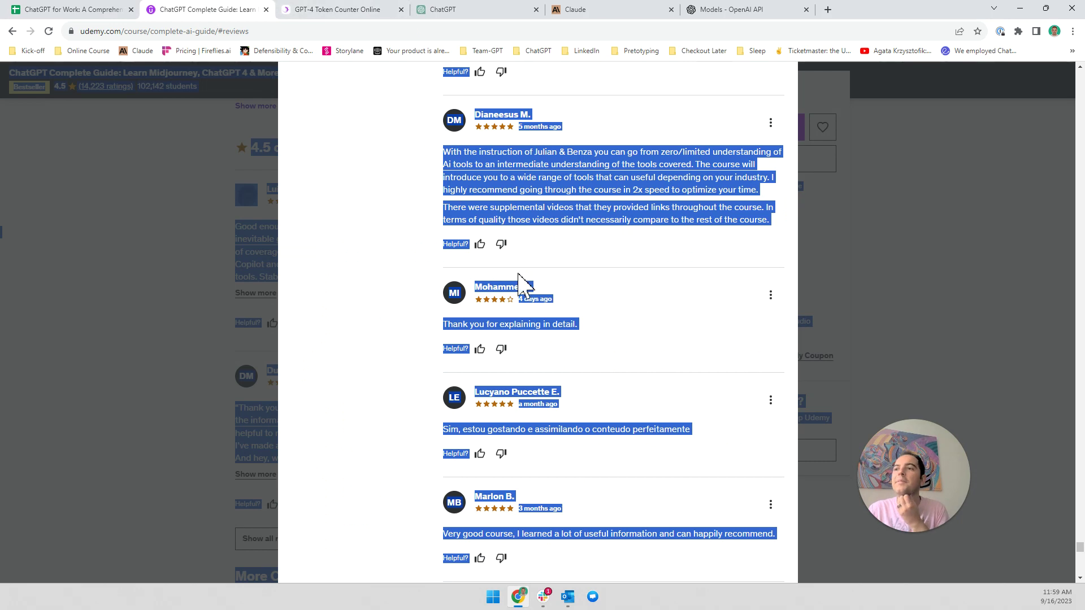
click(364, 11)
click(437, 12)
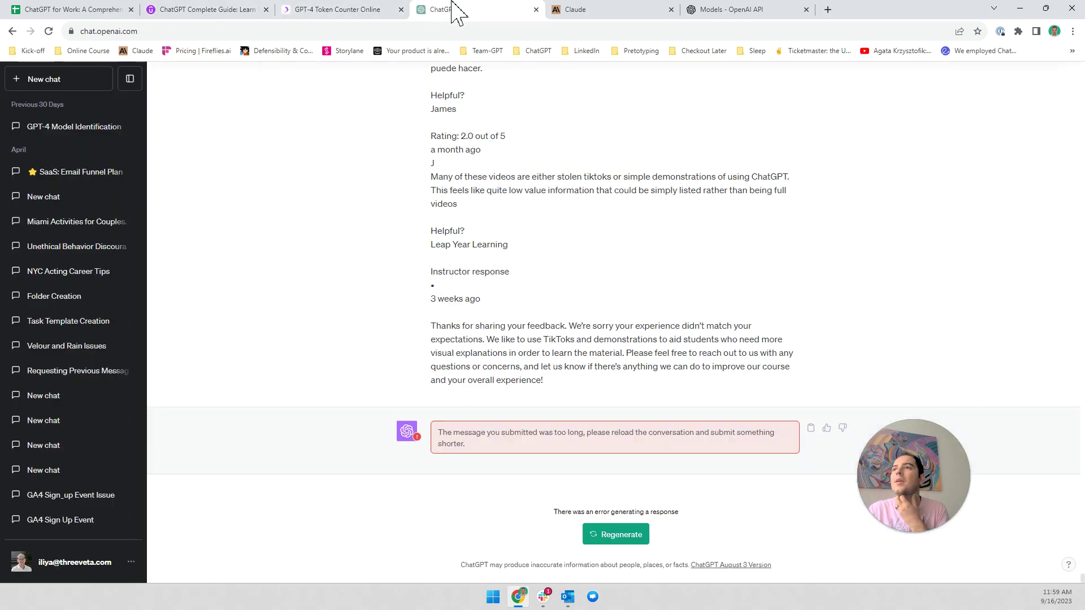
click(581, 11)
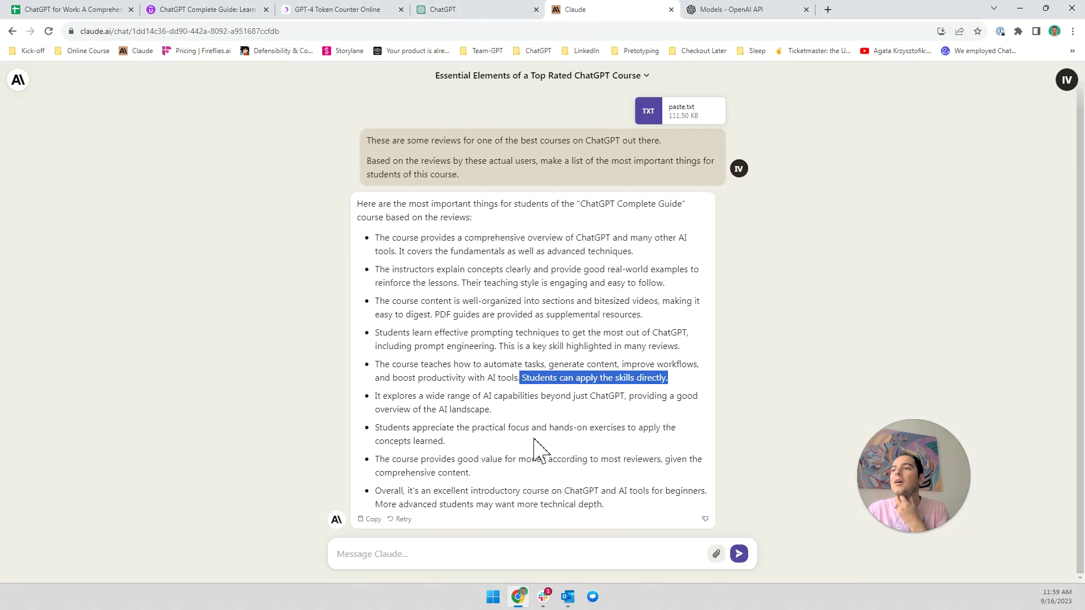
double_click(435, 396)
double_click(429, 346)
drag(635, 503, 438, 250)
click(454, 269)
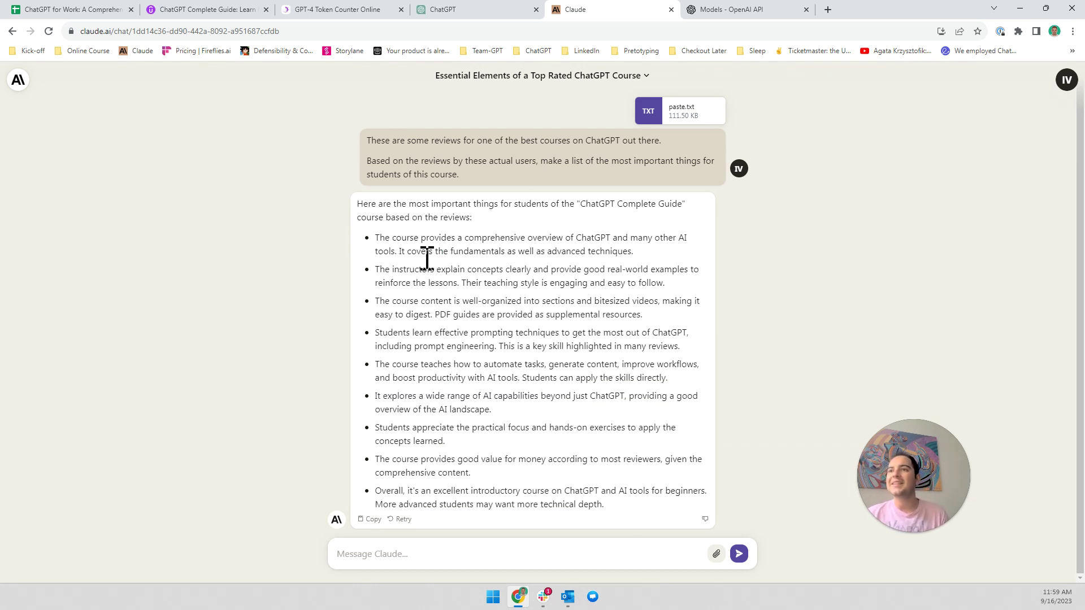
Switch to the course spreadsheet and make the four takeaways in cells K4:K7 bold
click(79, 9)
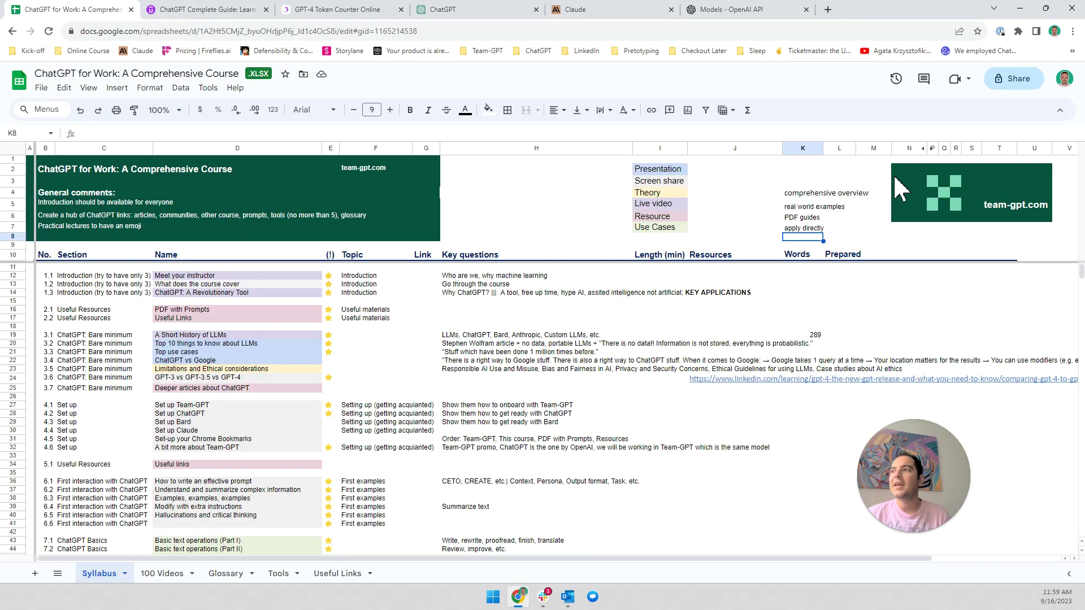
shift+click(805, 227)
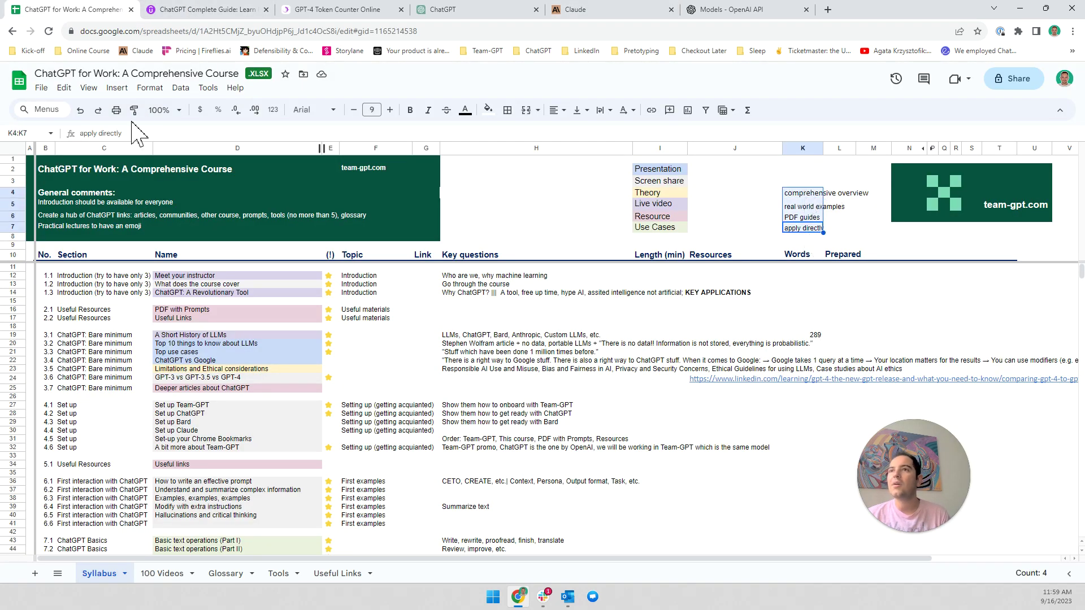
key(ctrl+b)
click(815, 206)
key(Up)
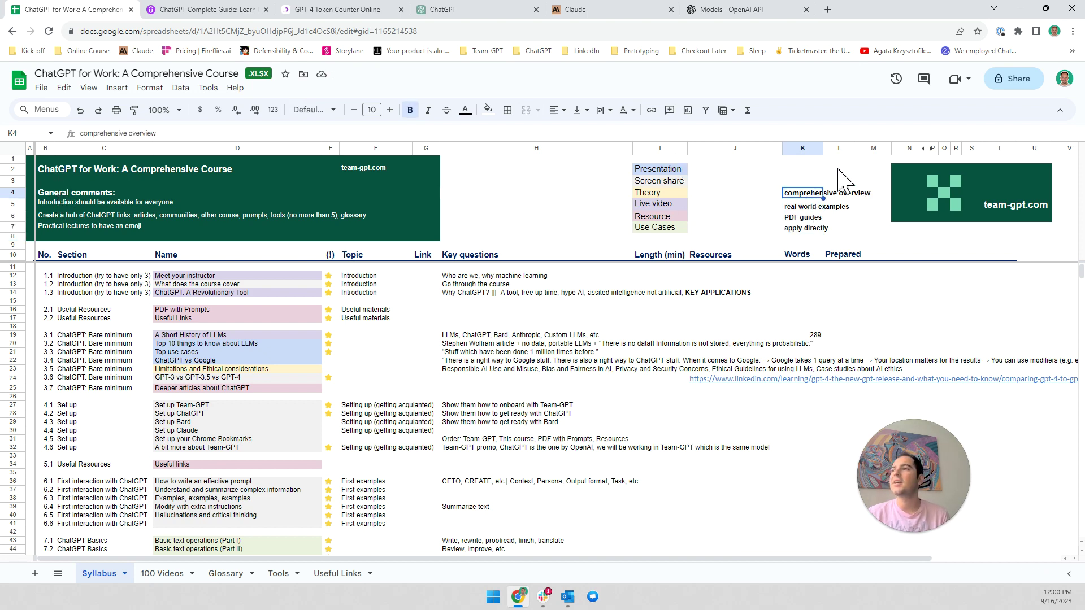
Compare the course title in B2 with the "comprehensive overview" takeaway in K4 and Claude's list
click(84, 170)
click(44, 170)
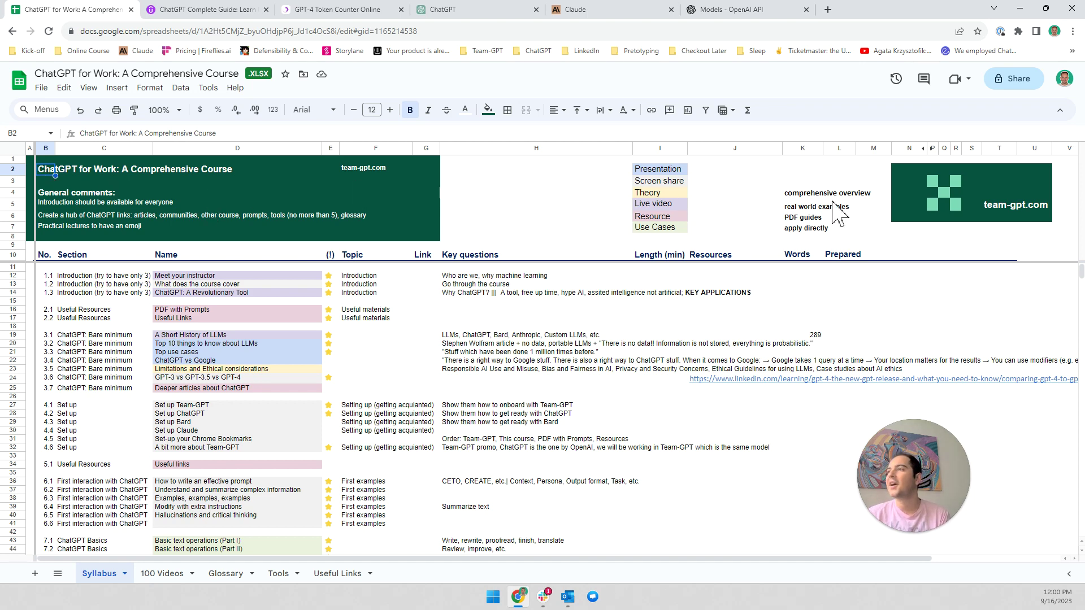
click(812, 195)
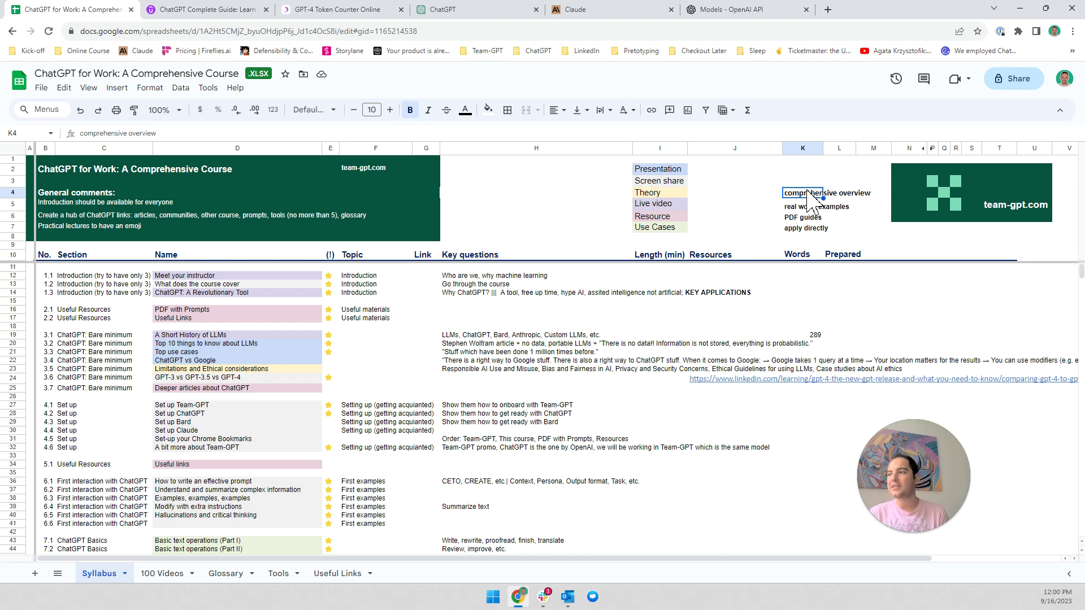
click(582, 9)
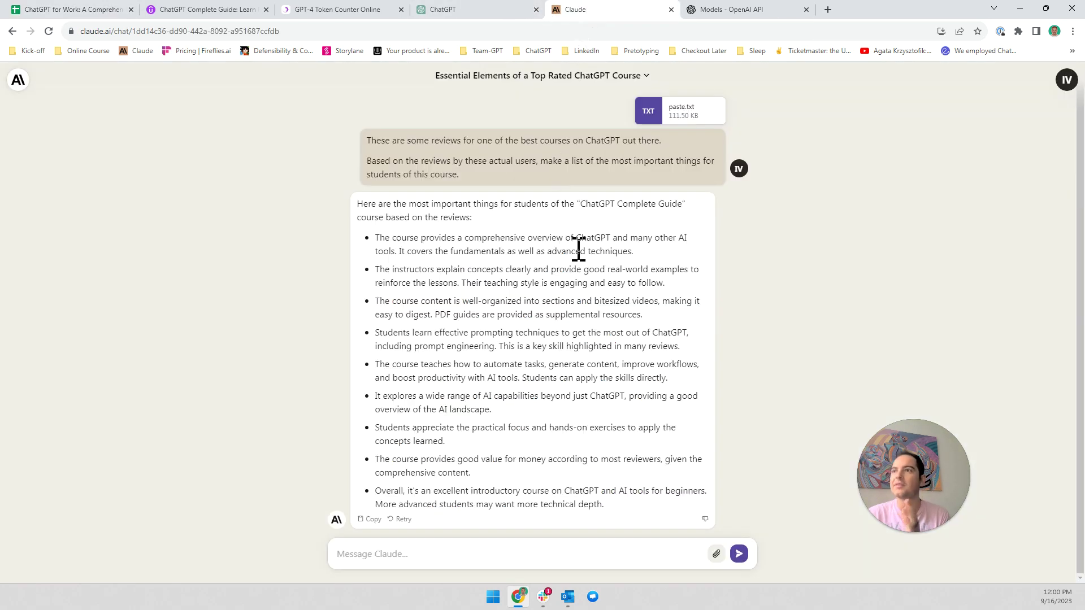
click(34, 9)
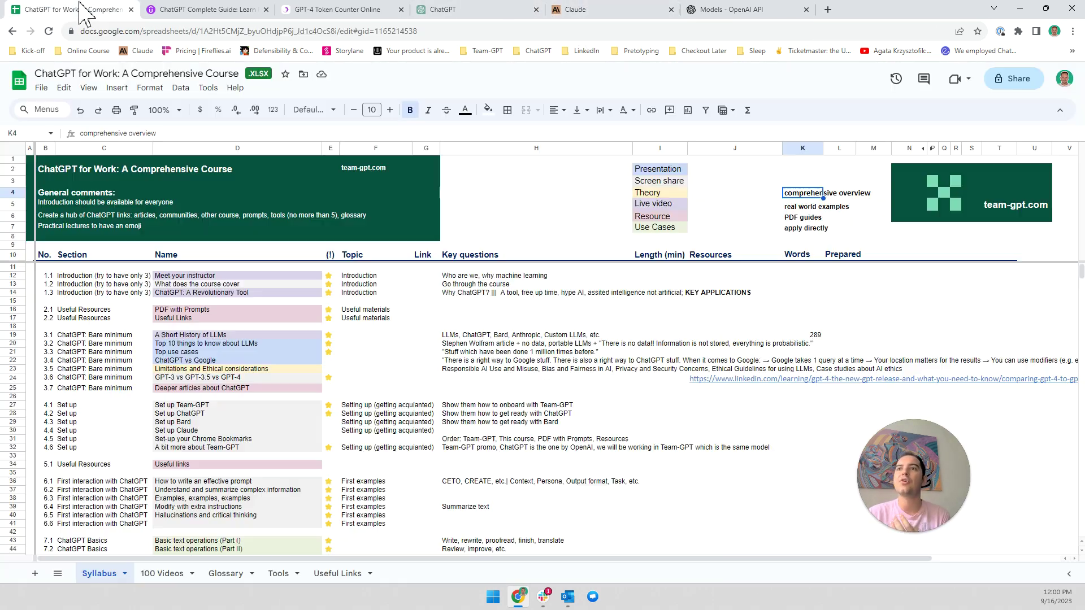
click(58, 169)
click(54, 169)
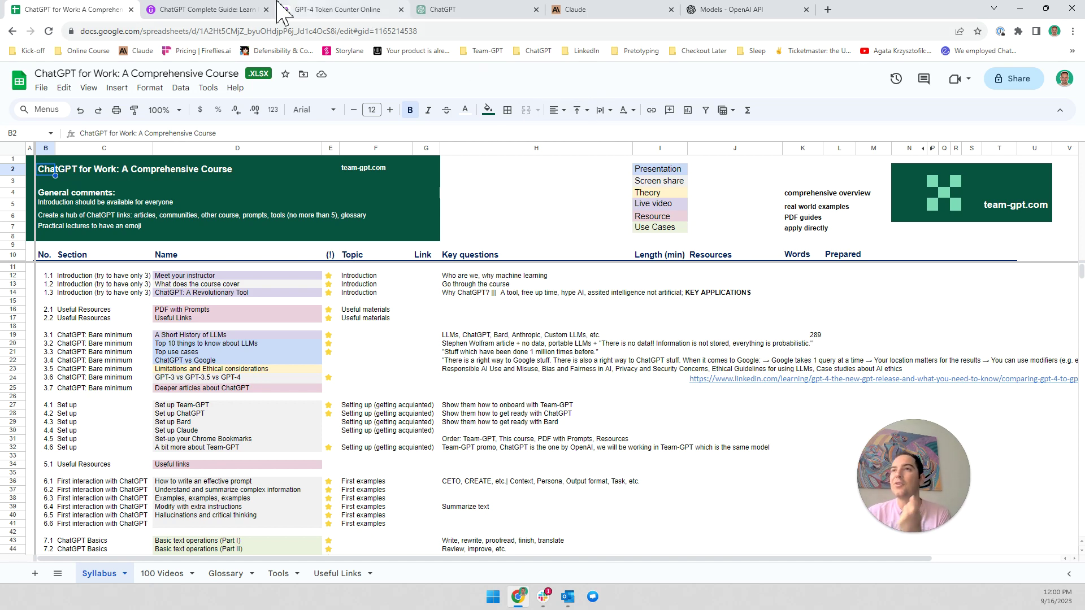
Switch to the Udemy course page, clear the text selection and look through the student reviews
click(251, 11)
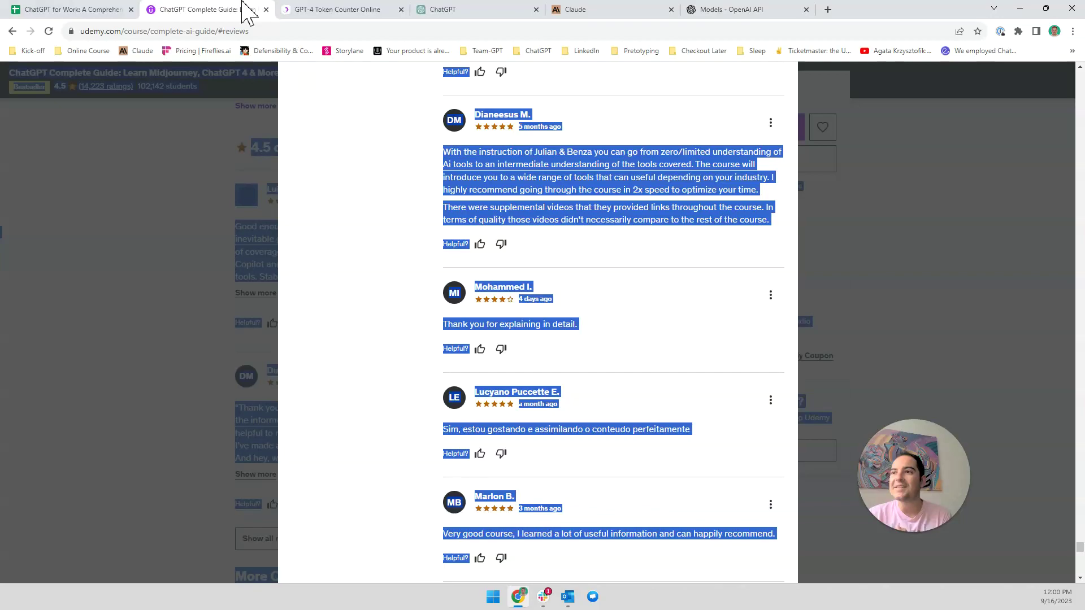
click(657, 264)
scroll(650, 407, down, 15)
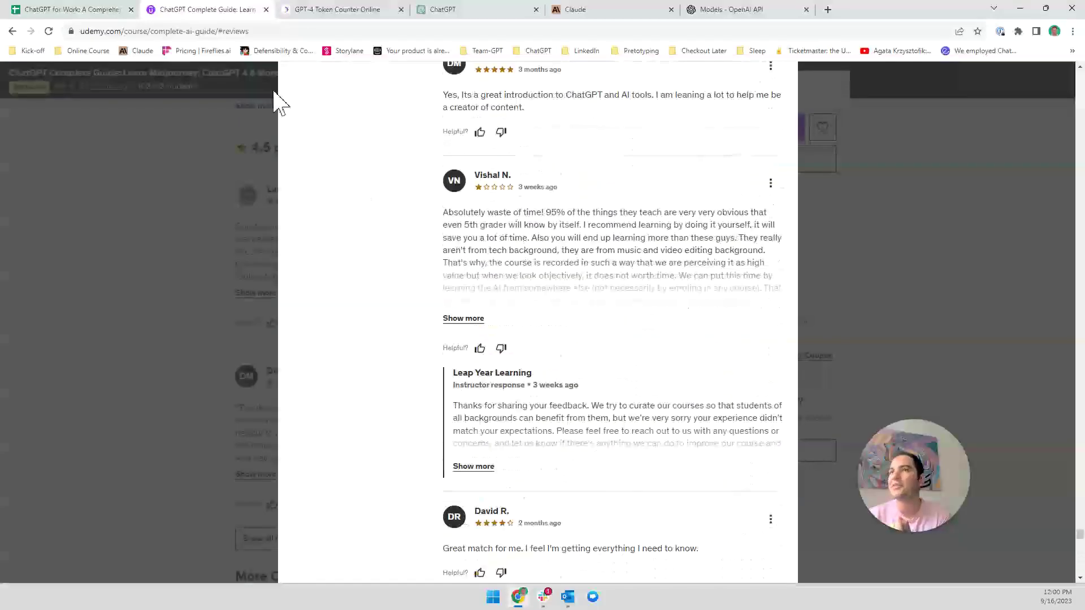
Switch to the course spreadsheet and check the syllabus's use-case lectures against the "real world examples" takeaway in K5
click(68, 10)
click(788, 208)
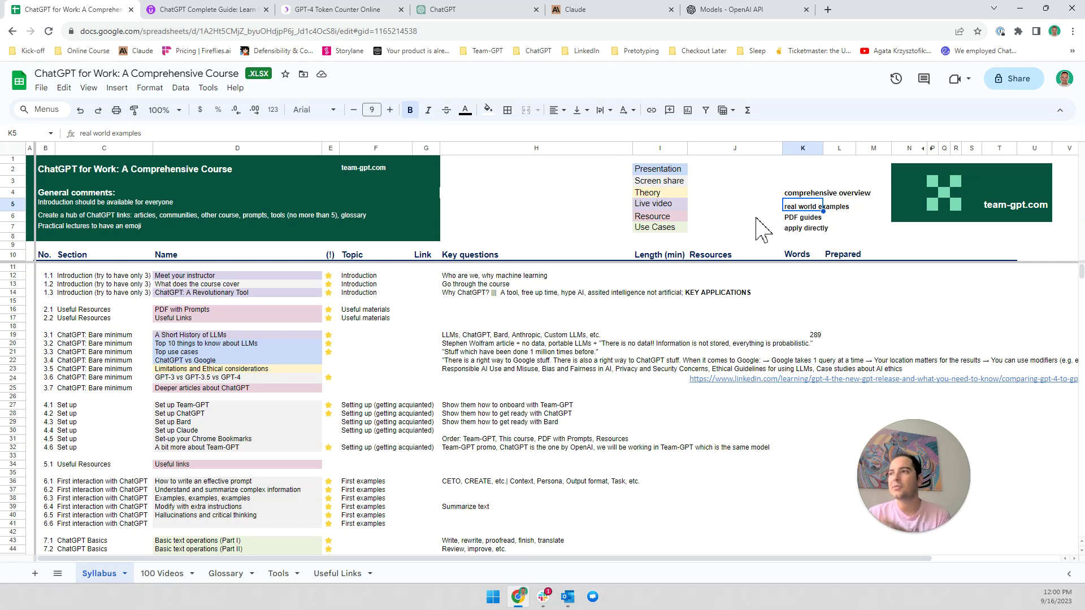
click(675, 228)
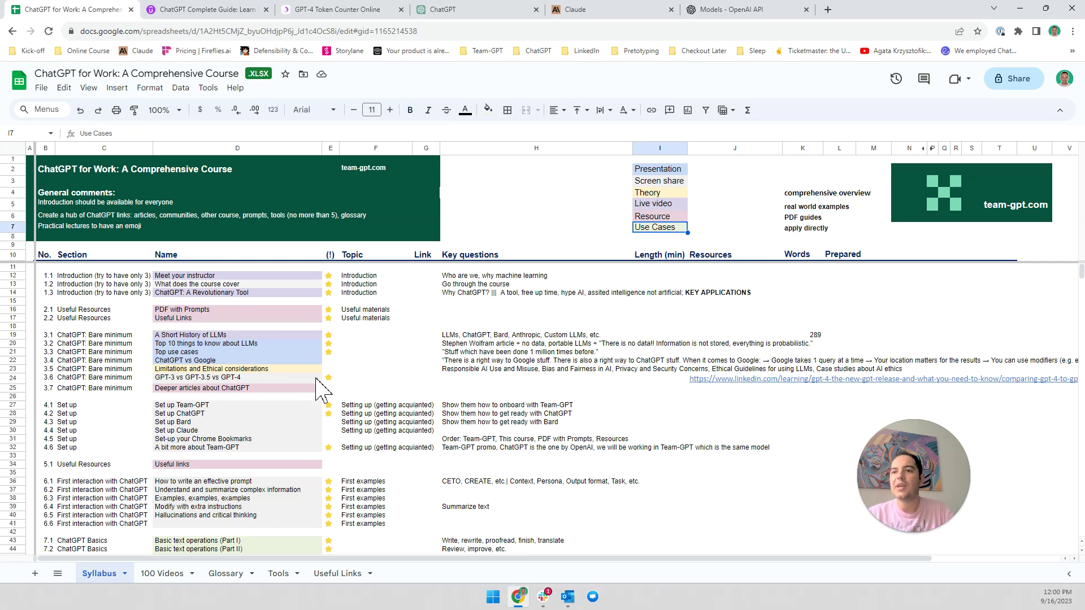
scroll(303, 411, down, 15)
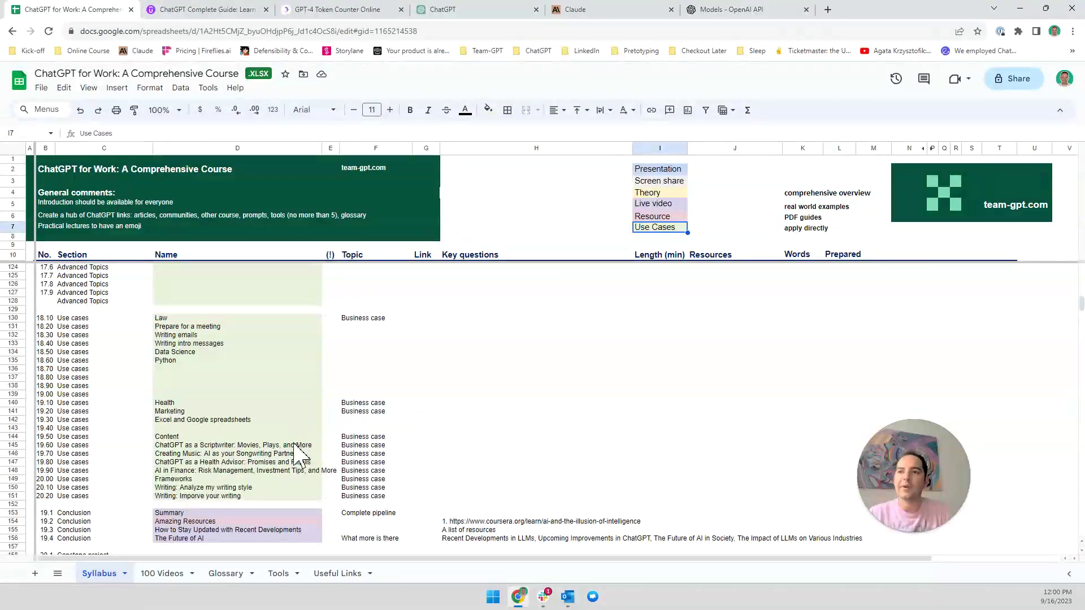
scroll(285, 449, up, 10)
scroll(285, 455, up, 6)
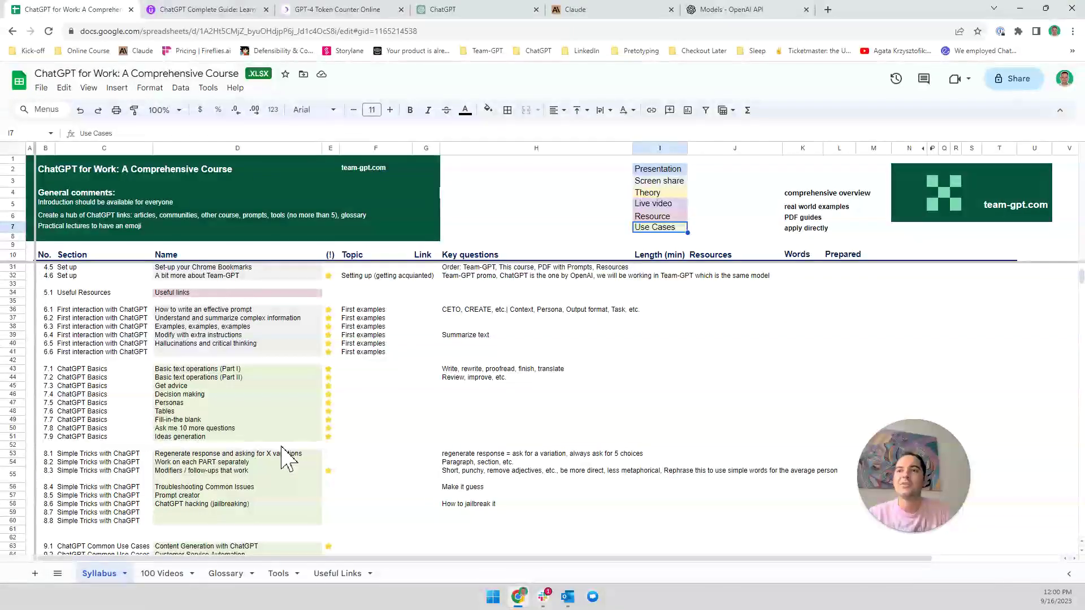
scroll(243, 404, up, 3)
scroll(243, 404, up, 3)
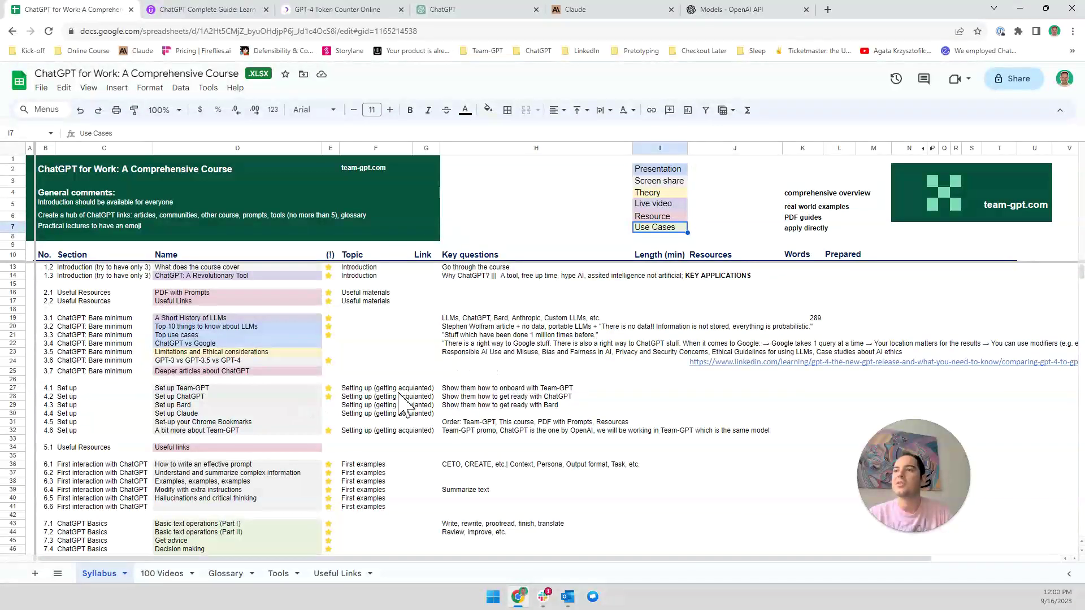
click(809, 208)
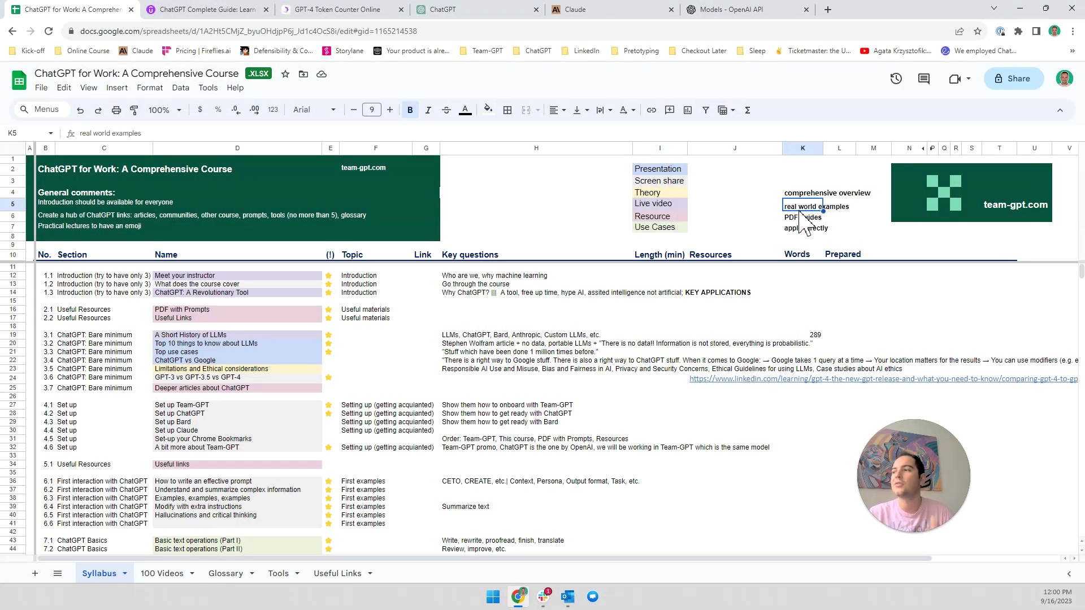
Switch to Claude and open yesterday's first chat, "Key Elements of an Excellent AI Course: Comprehensiveness and Practical..."
click(595, 10)
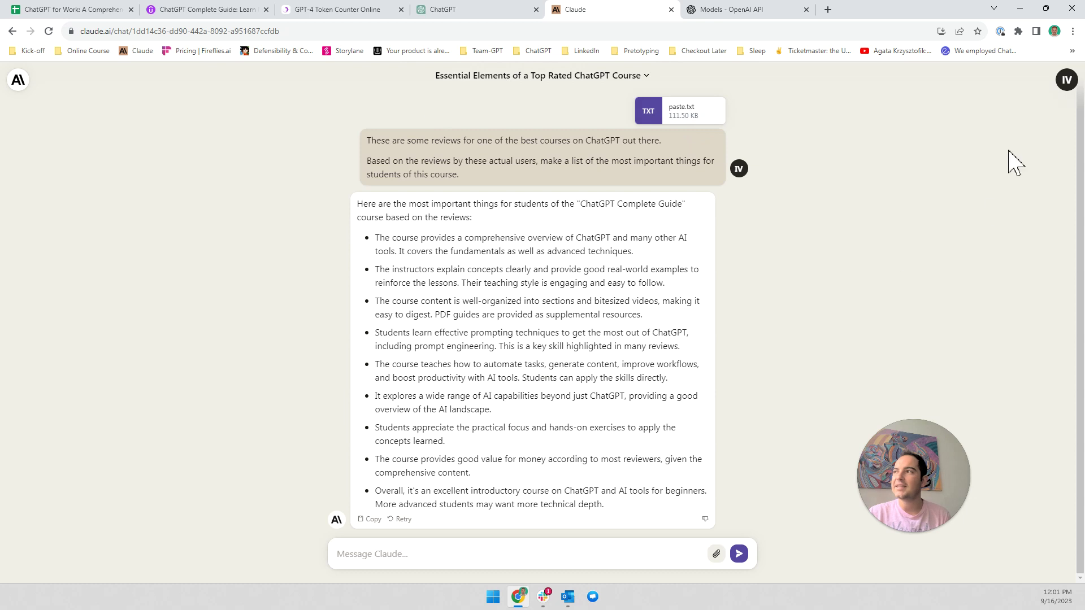
click(511, 77)
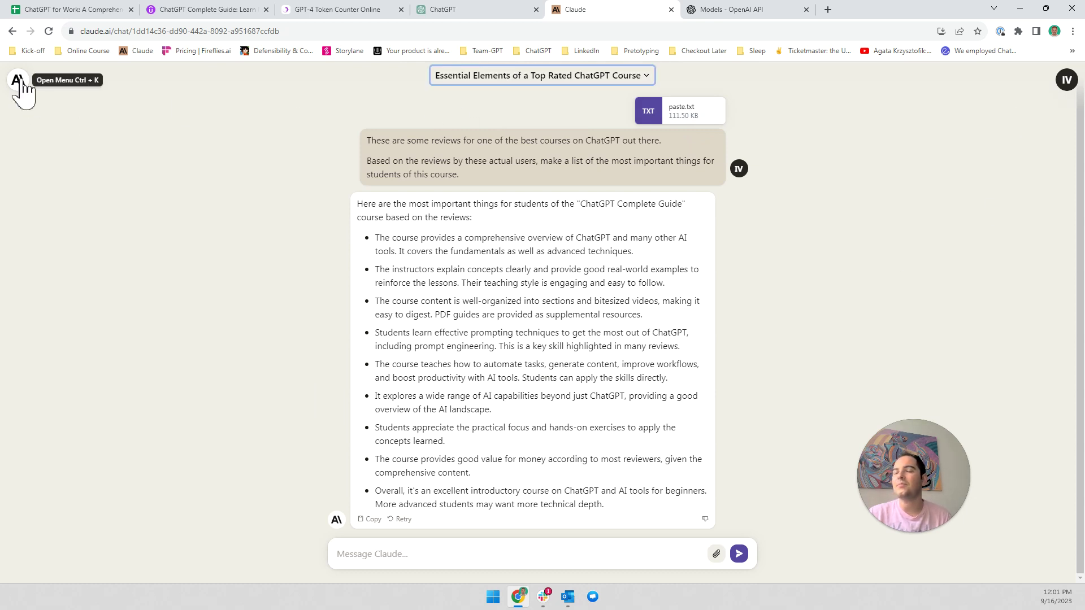
click(18, 80)
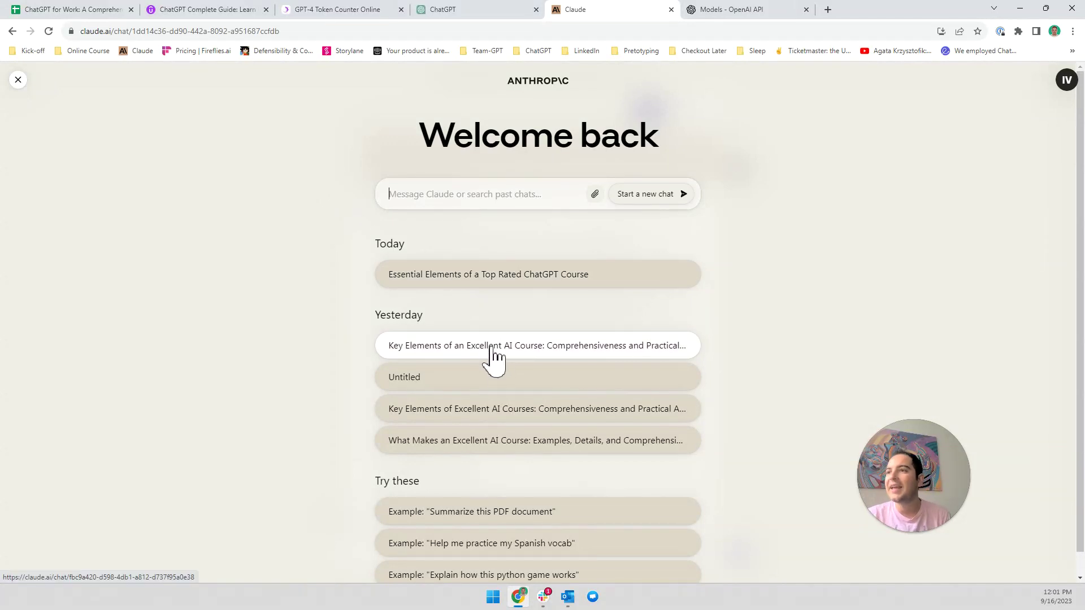
click(502, 350)
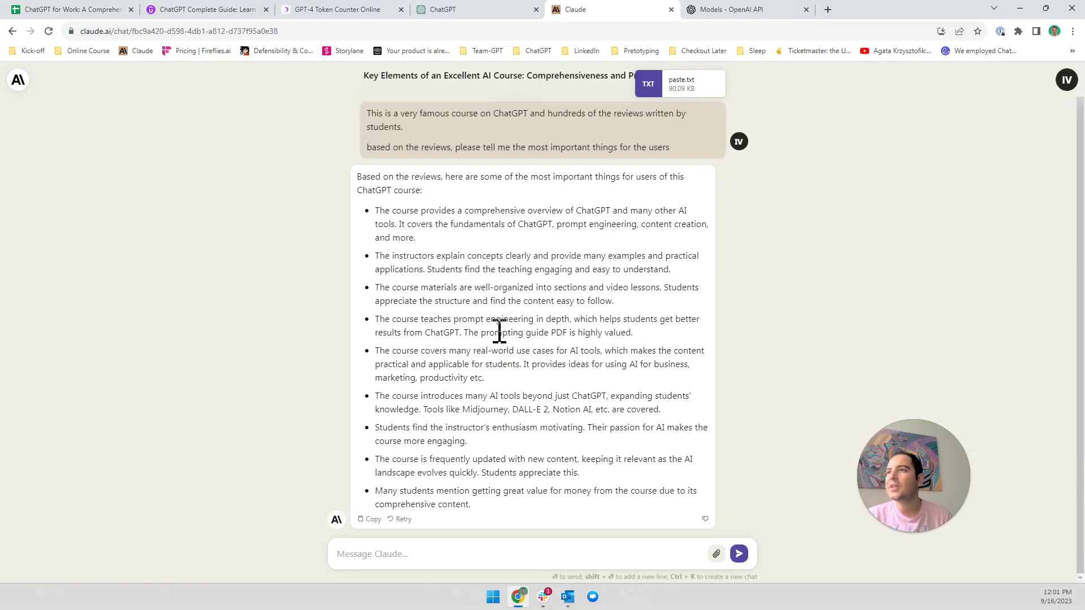
Search the chat for "PDF" and highlight the sentence about the prompting guide PDF for reading
key(ctrl+f)
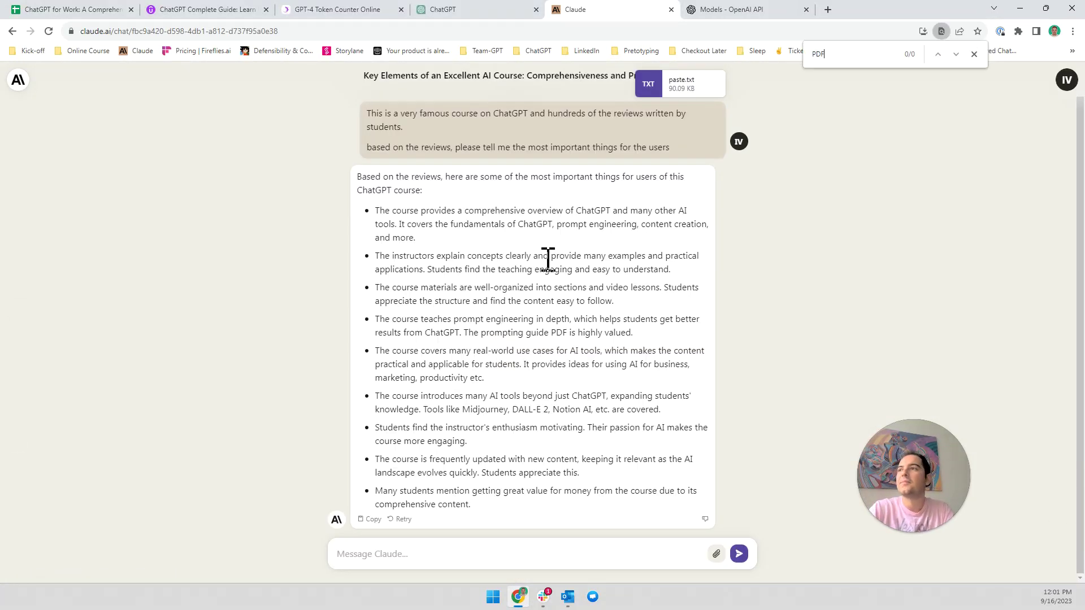
text(PDF)
drag(633, 333, 468, 339)
click(470, 339)
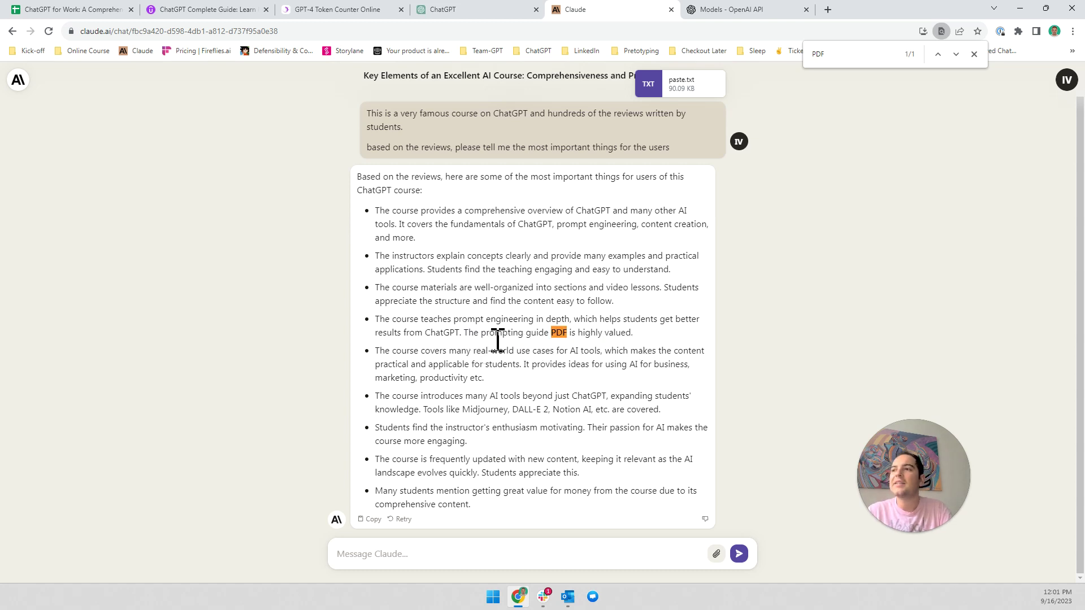
key(ctrl+plus)
triple_click(516, 327)
double_click(559, 308)
drag(650, 312, 458, 312)
key(ctrl+minus)
key(ctrl+minus)
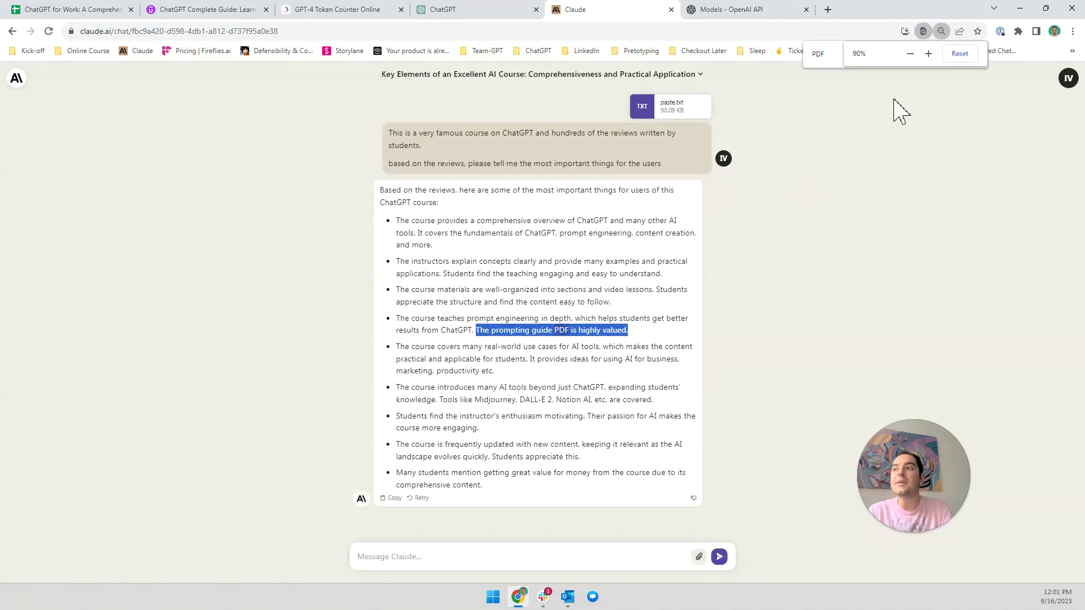
click(961, 66)
Look at the Udemy reviews and the OpenAI models page, then return to Claude's sentence on the prompting guide
click(222, 12)
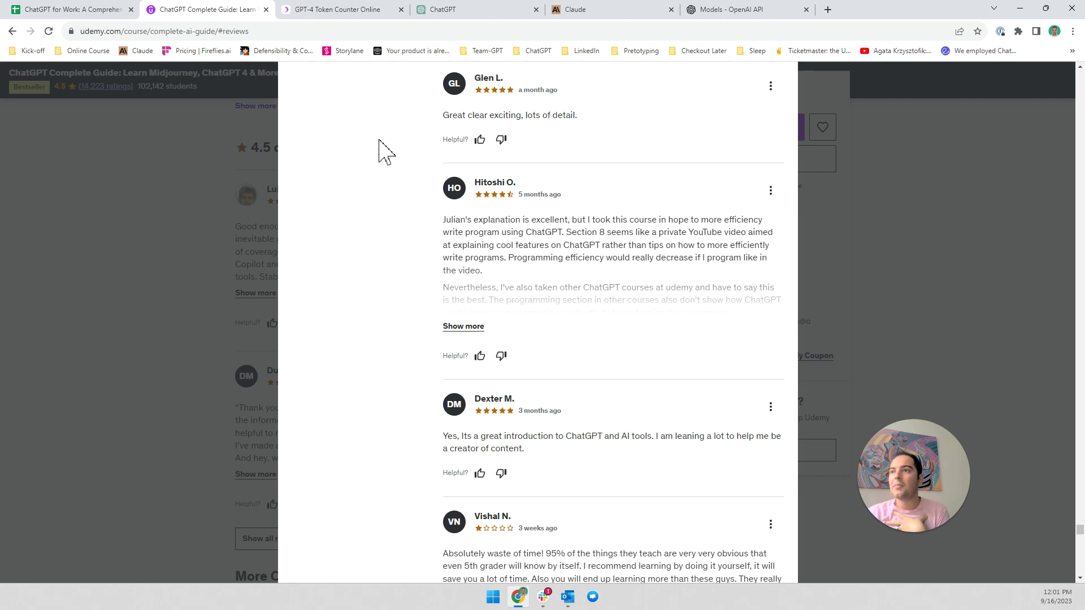
click(698, 10)
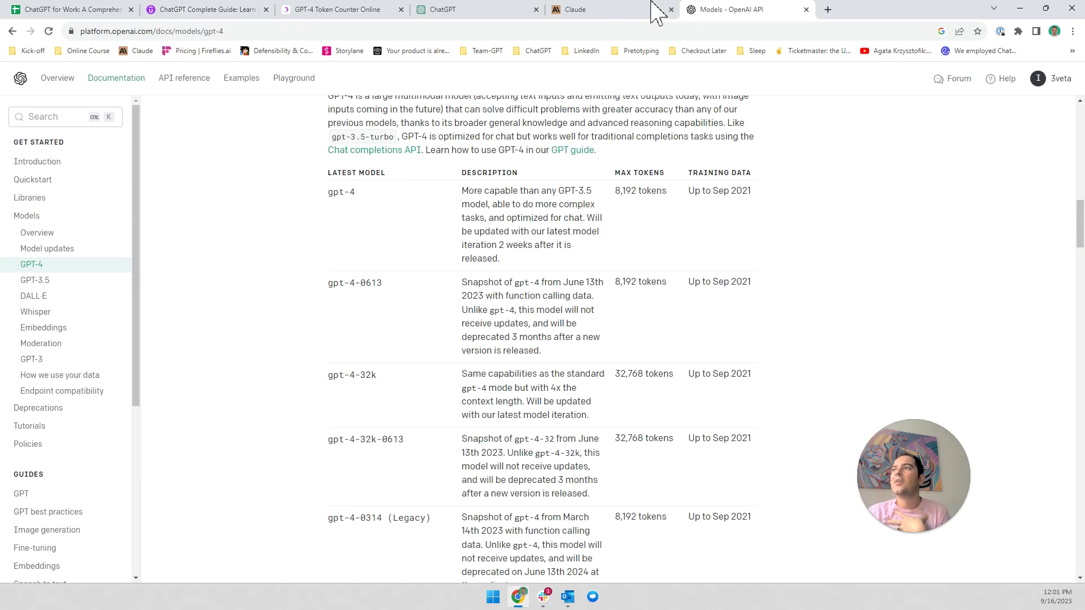
click(656, 10)
drag(466, 333, 654, 346)
click(654, 346)
Switch to the course spreadsheet and examine the "PDF with Prompts" lecture in D16 alongside the rest of the syllabus
click(89, 10)
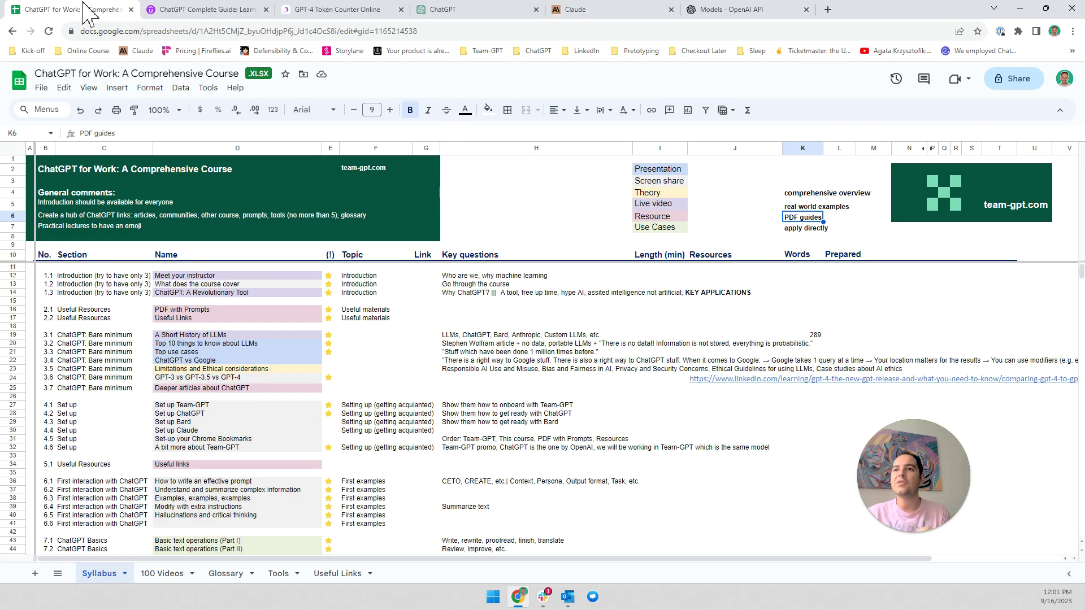
click(210, 310)
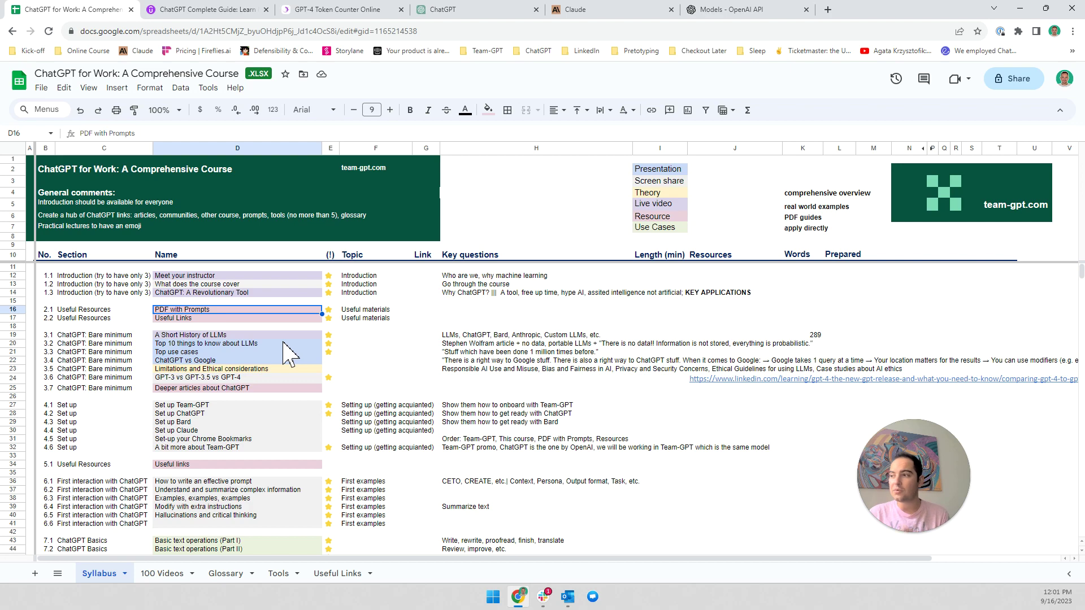
scroll(289, 354, down, 10)
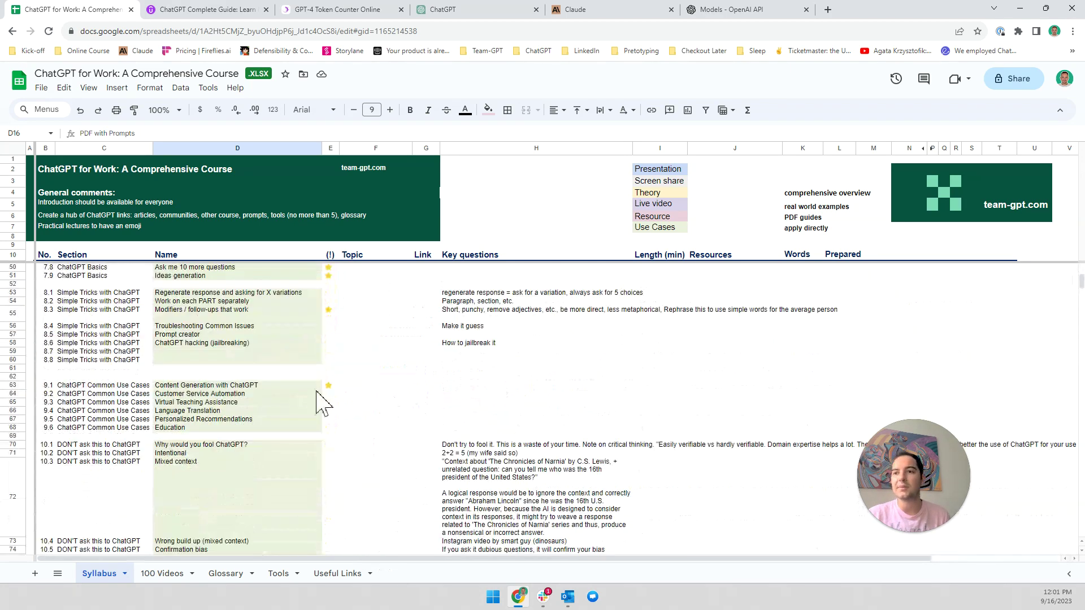
scroll(169, 469, down, 5)
scroll(220, 486, up, 10)
scroll(221, 486, up, 5)
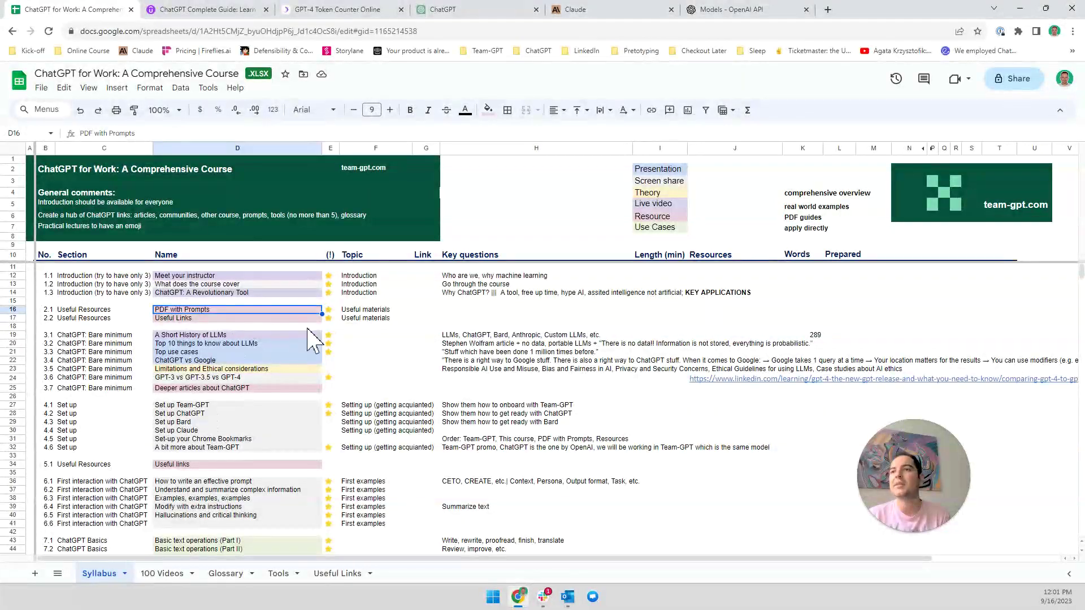
click(423, 311)
click(280, 311)
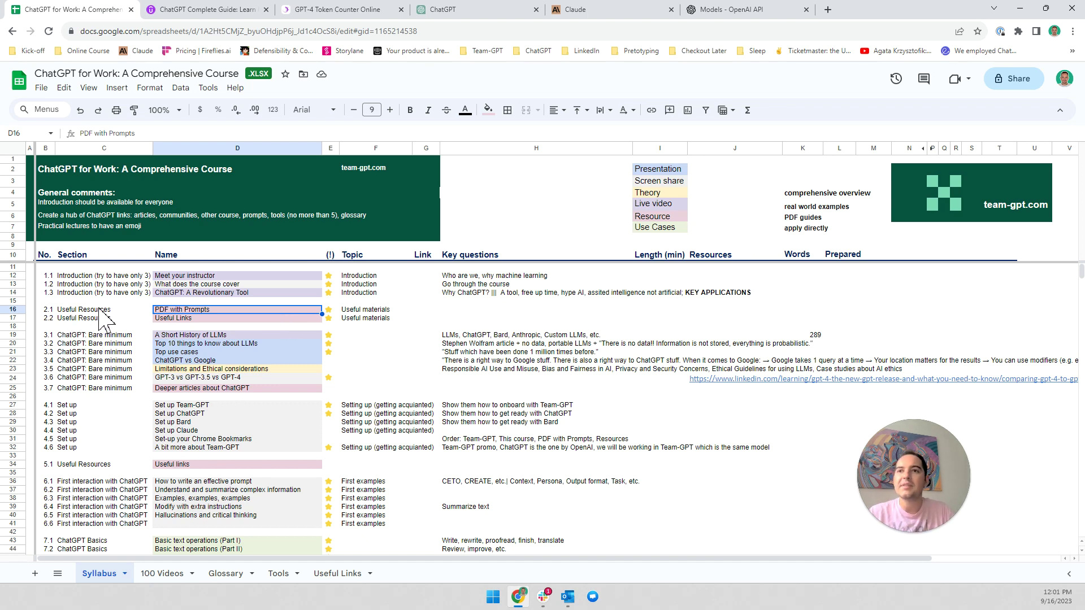
Enlarge the syllabus to 150% and examine the three Introduction lectures and the Useful Resources entries, including "PDF with Prompts"
click(164, 110)
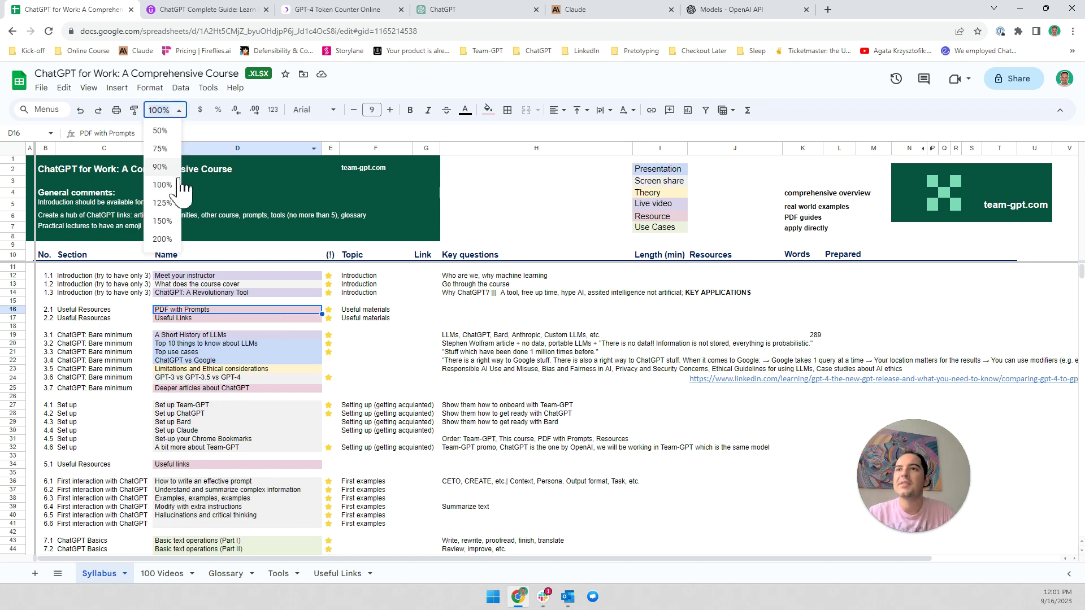
click(168, 223)
click(142, 345)
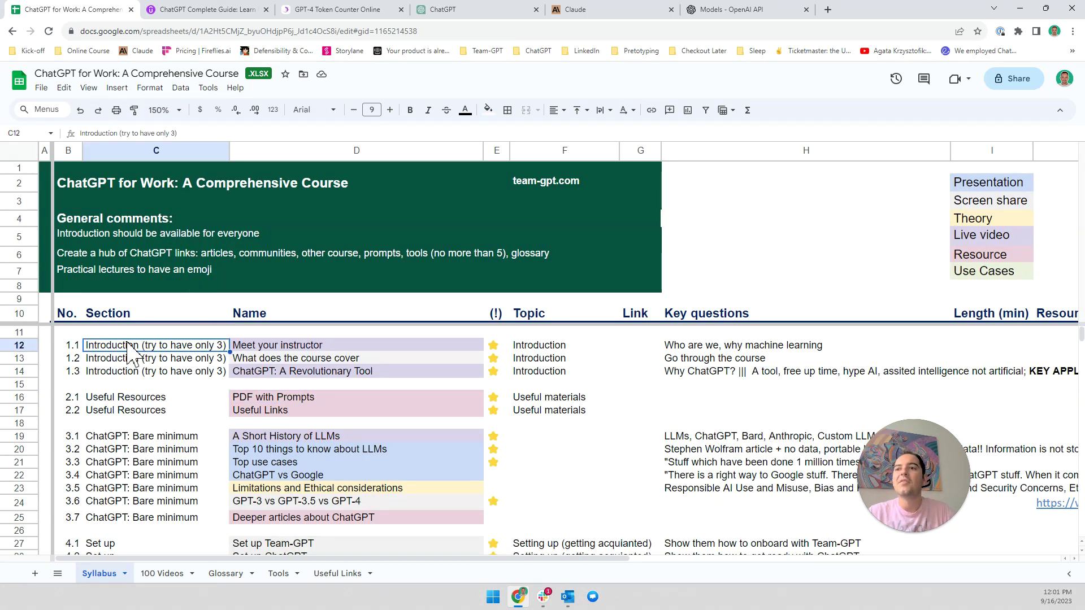
click(238, 346)
click(292, 359)
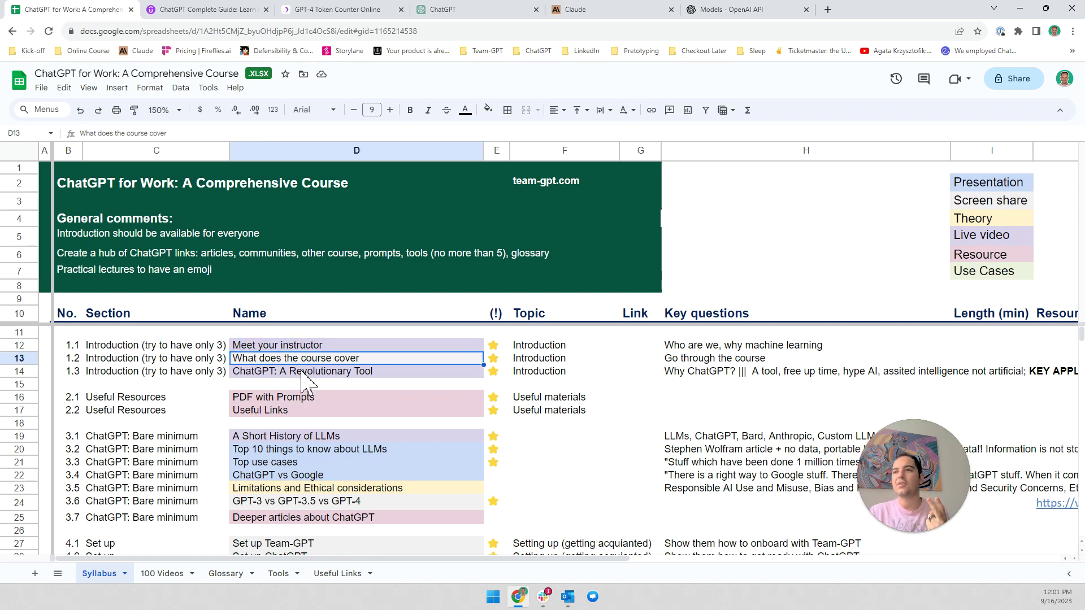
click(301, 372)
click(156, 410)
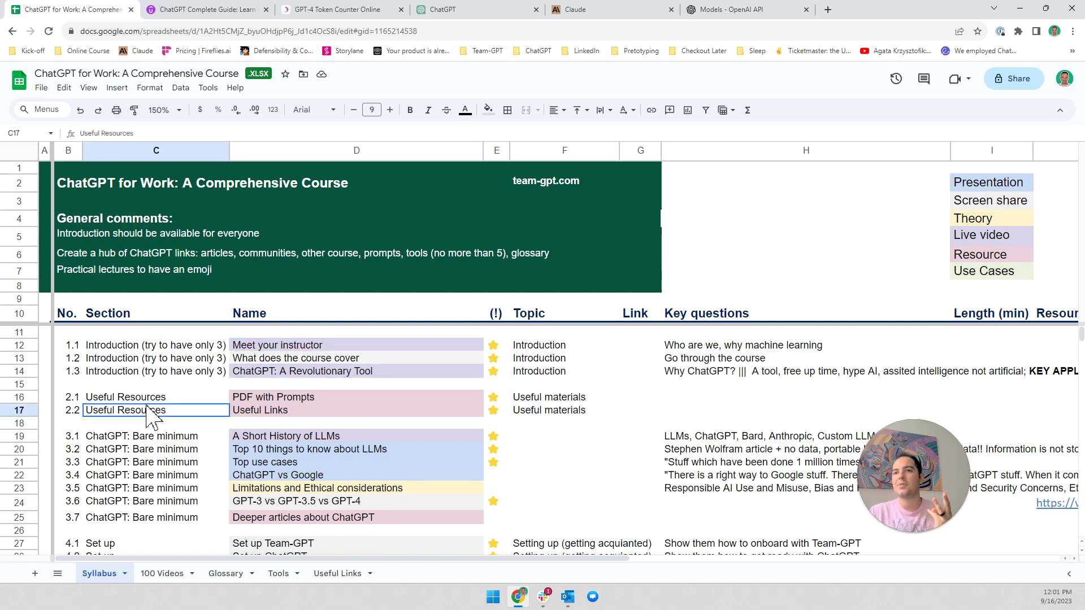
click(150, 399)
click(254, 402)
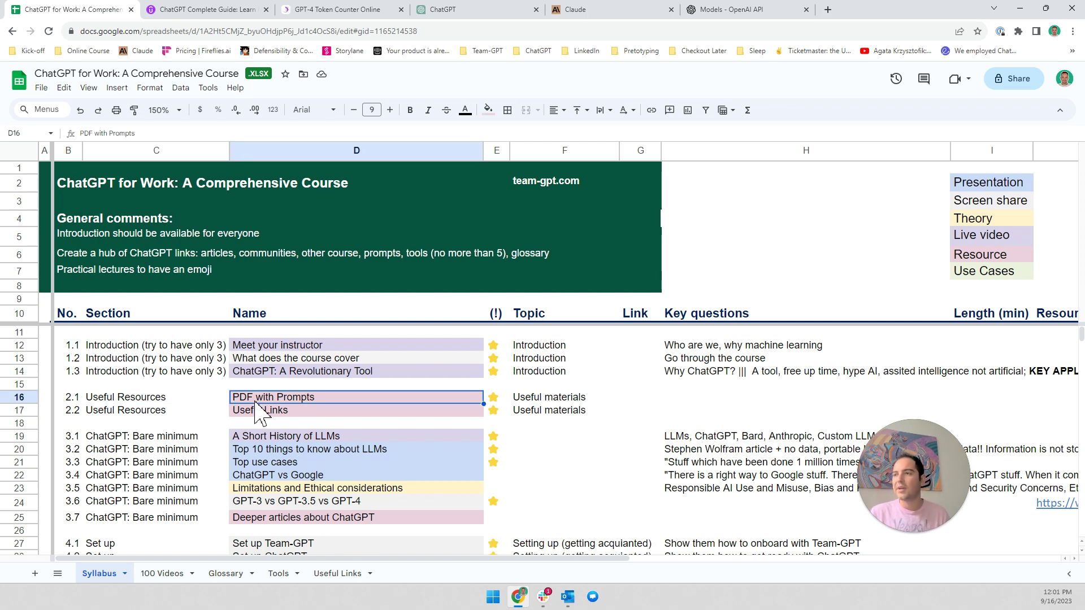
Set the sheet zoom back to 100% and review the takeaways in K4:K7 against the syllabus lectures
click(172, 110)
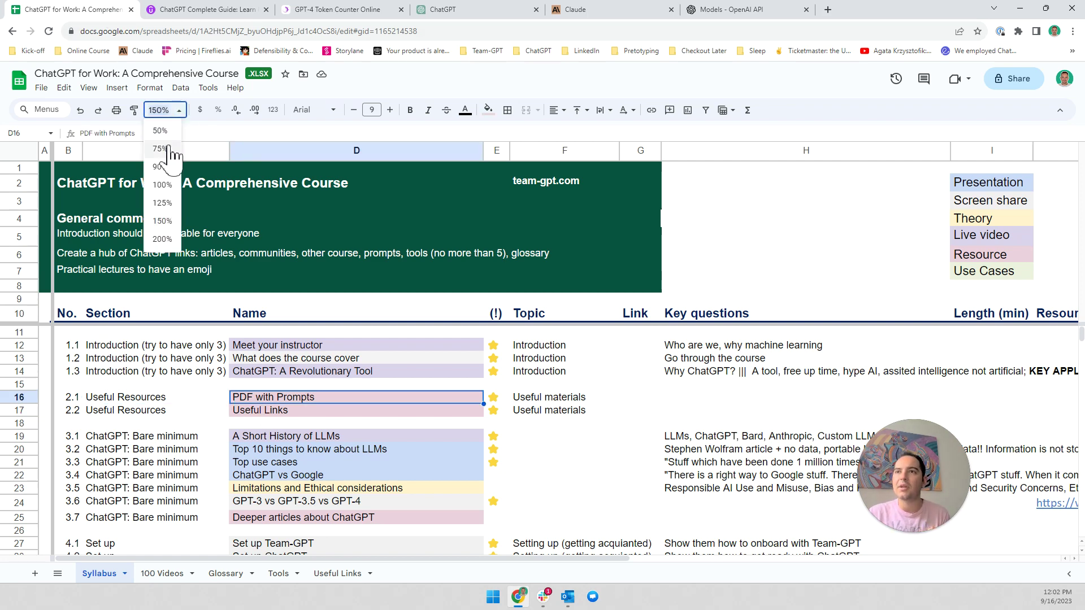
click(163, 185)
click(801, 219)
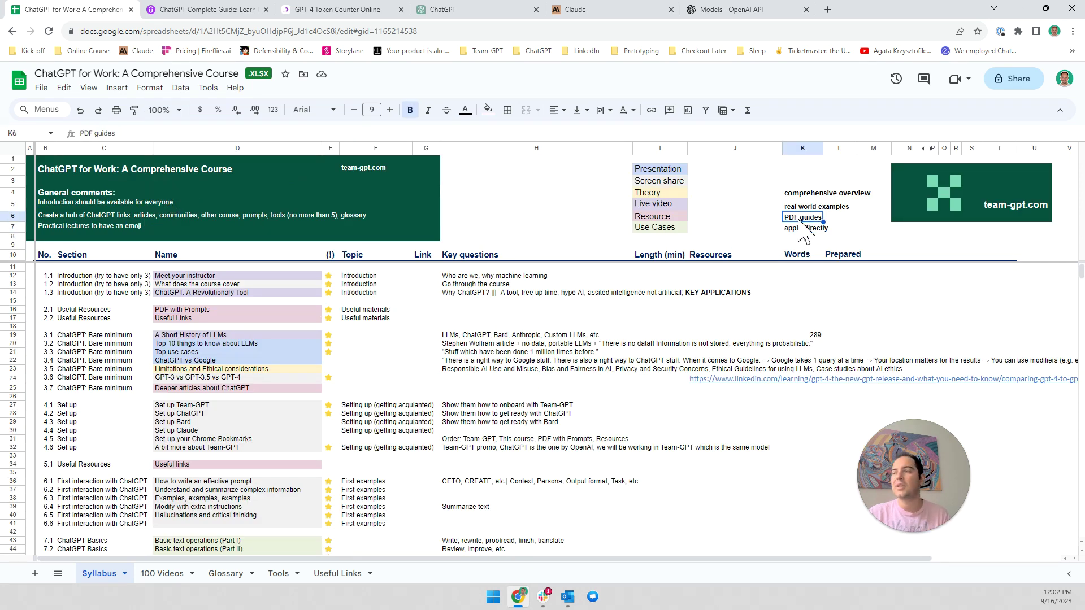
key(Down)
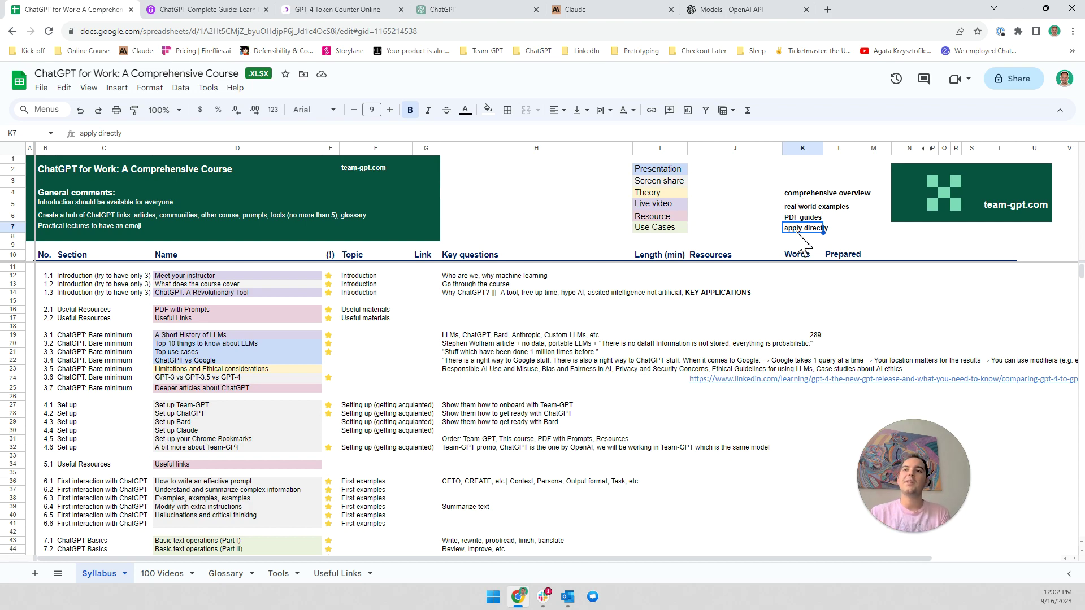
scroll(267, 431, down, 10)
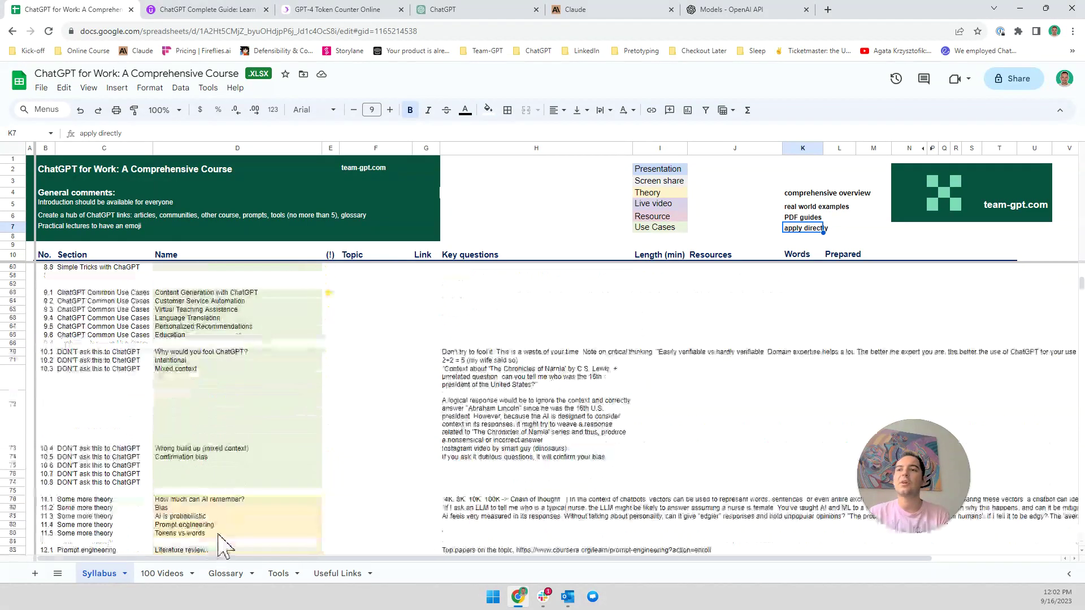
scroll(237, 481, up, 5)
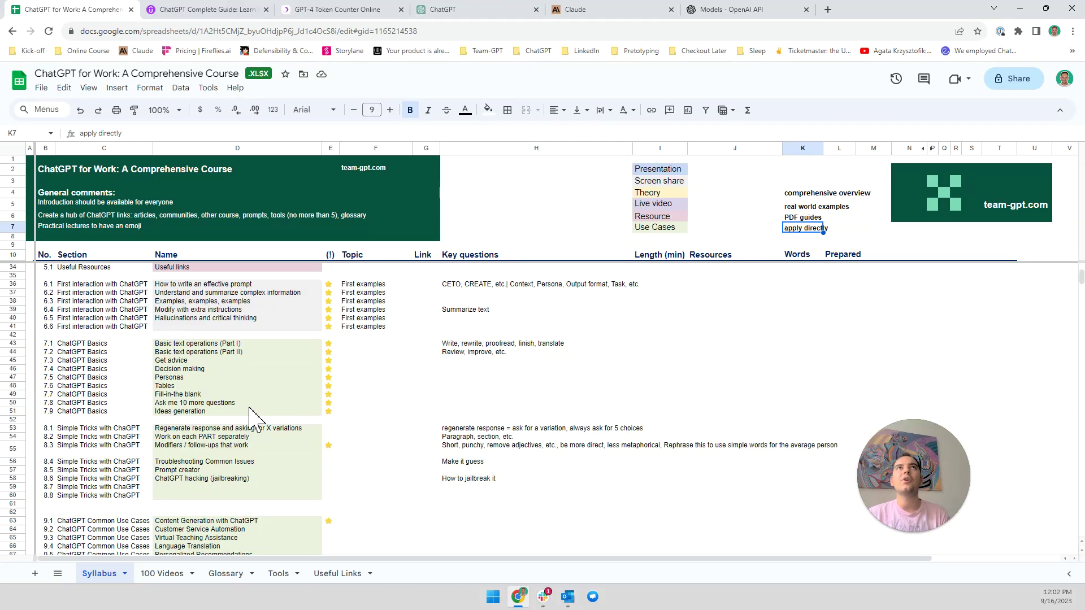
scroll(253, 419, up, 5)
scroll(641, 198, down, 1)
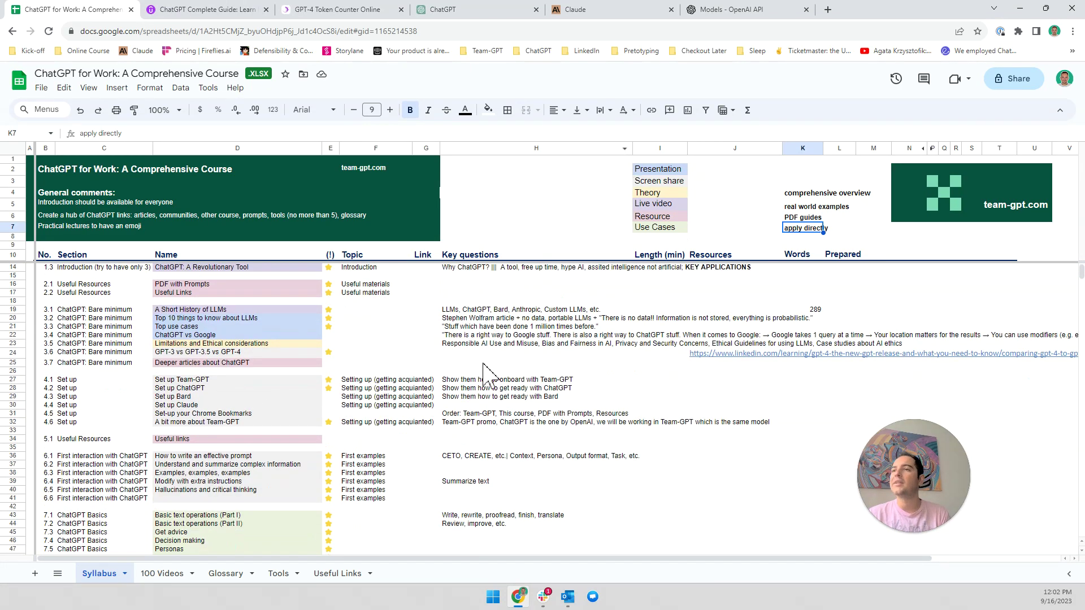
scroll(562, 235, up, 1)
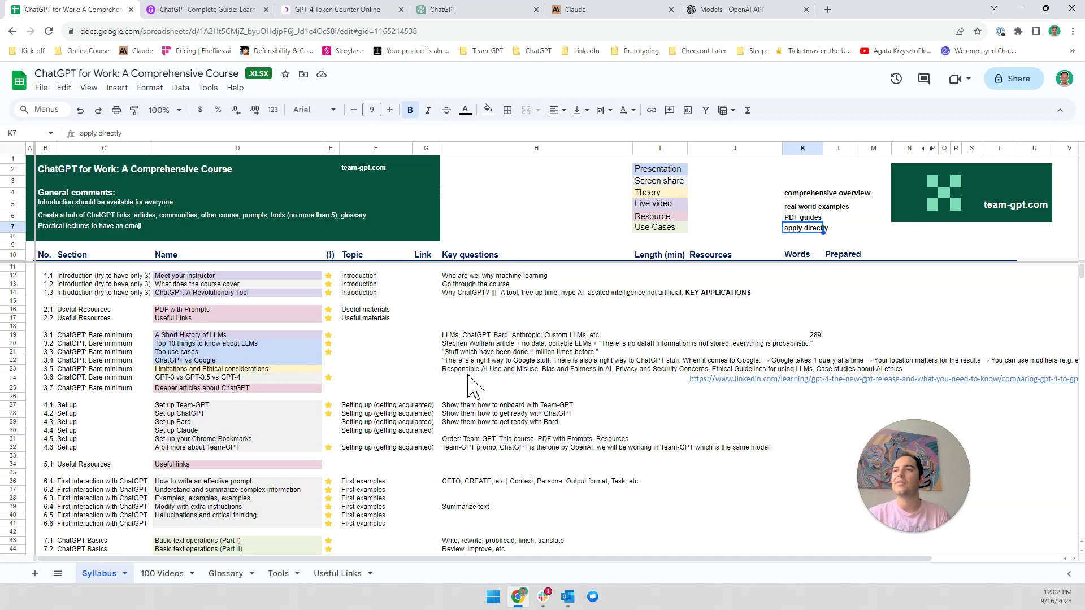
click(800, 184)
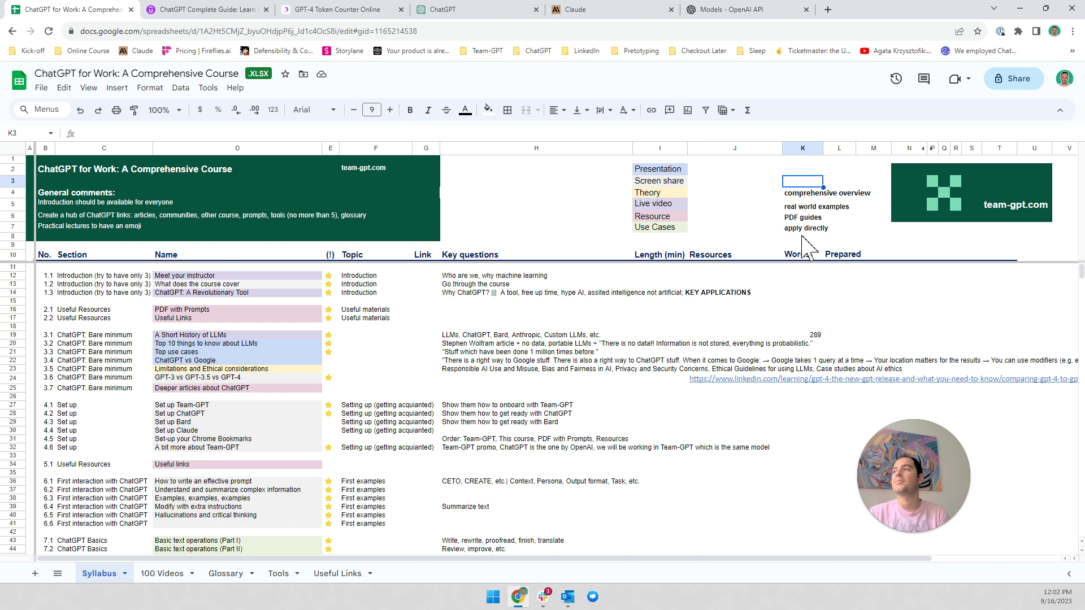
click(798, 193)
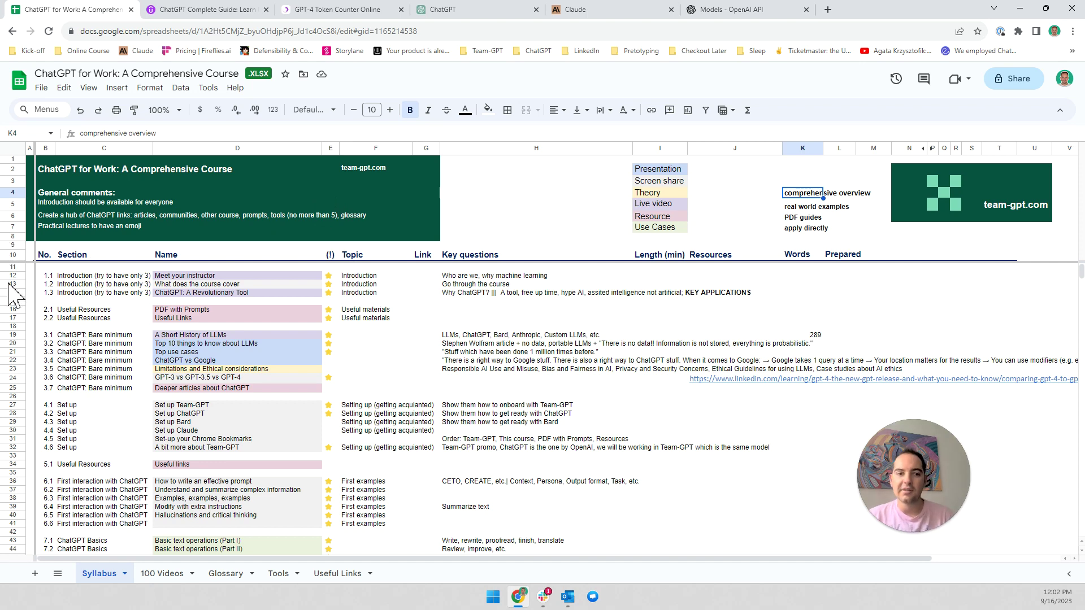
Look through the open Claude, OpenAI models, ChatGPT, token counter and Udemy pages, then return to the "apply directly" takeaway in the syllabus
click(582, 10)
click(734, 10)
click(500, 11)
click(368, 10)
click(169, 10)
click(104, 9)
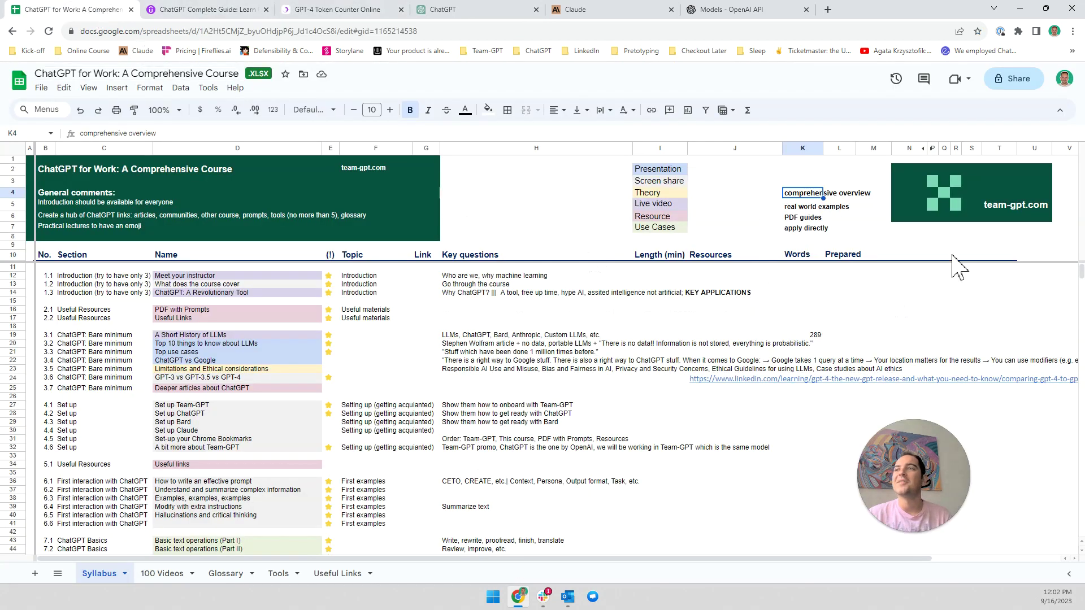
click(802, 229)
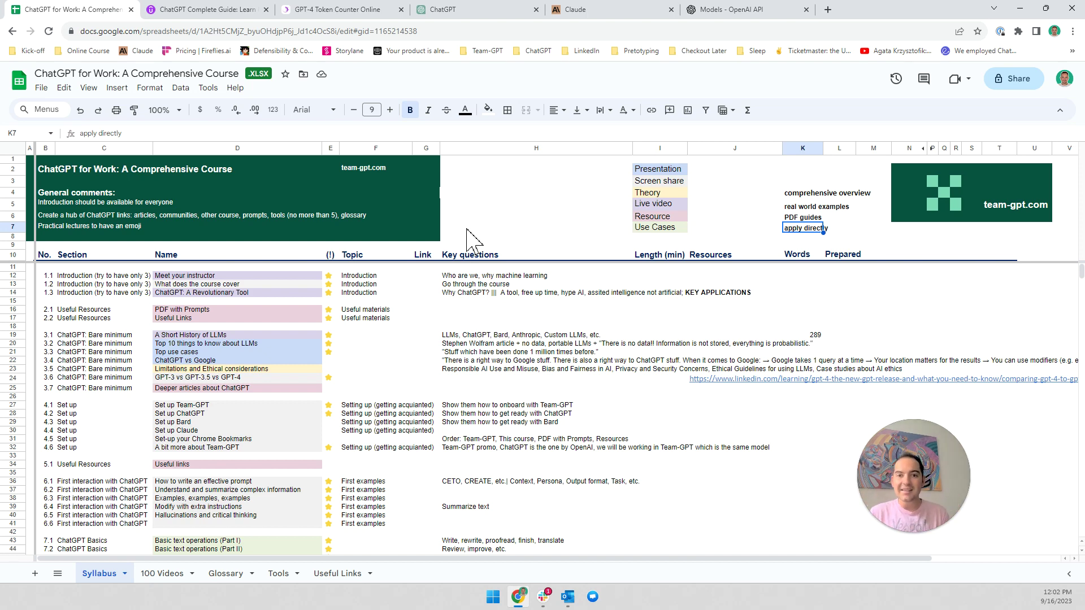
Revisit Claude's review summary, dismiss the "PDF" page search, and return to the syllabus at cell H4
click(651, 10)
scroll(469, 102, up, 1)
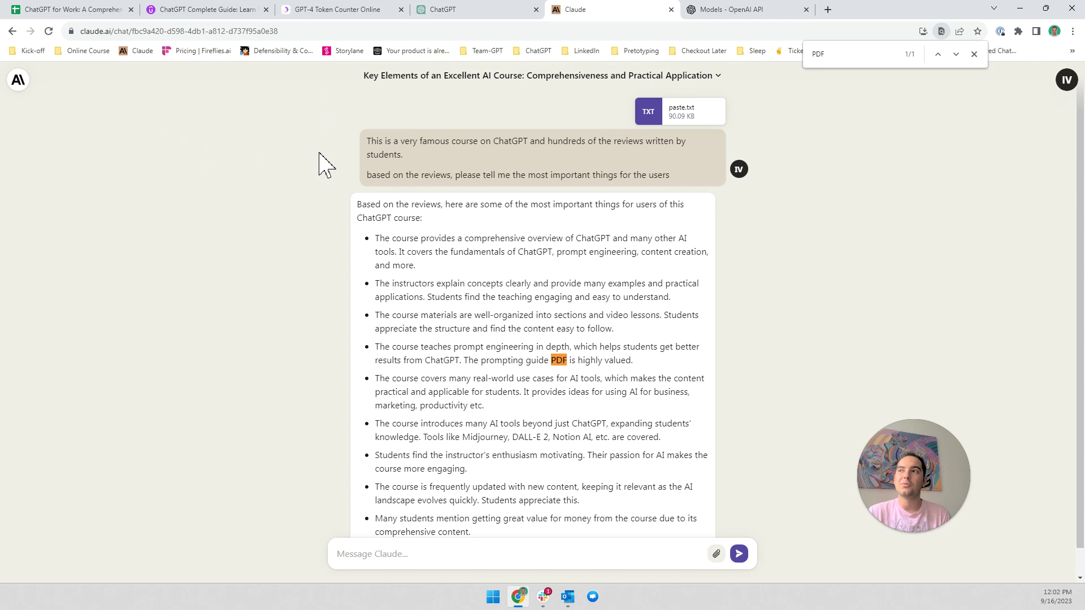
click(973, 53)
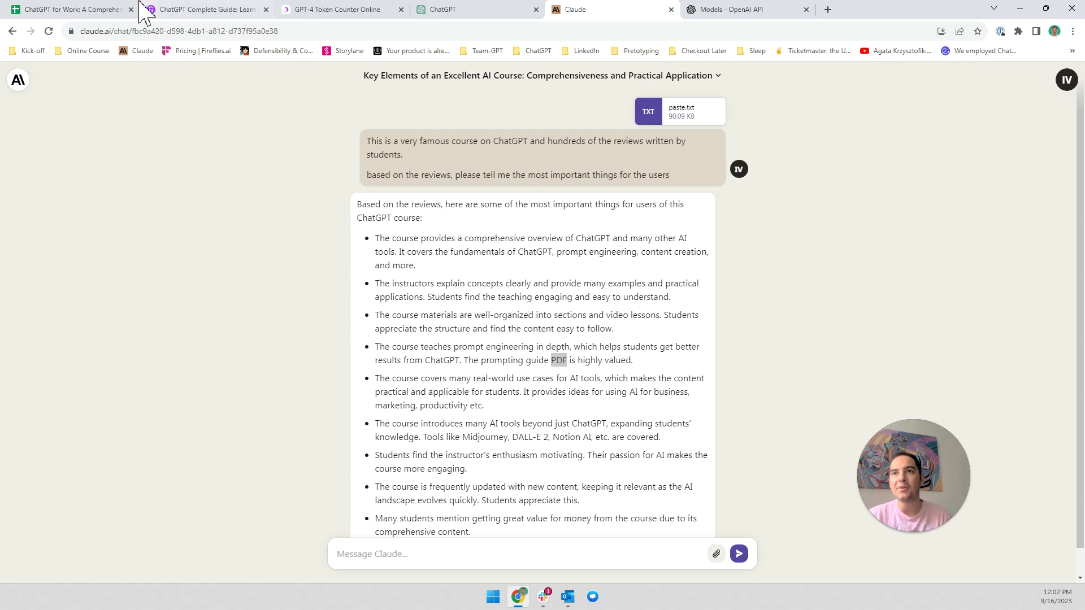
click(109, 9)
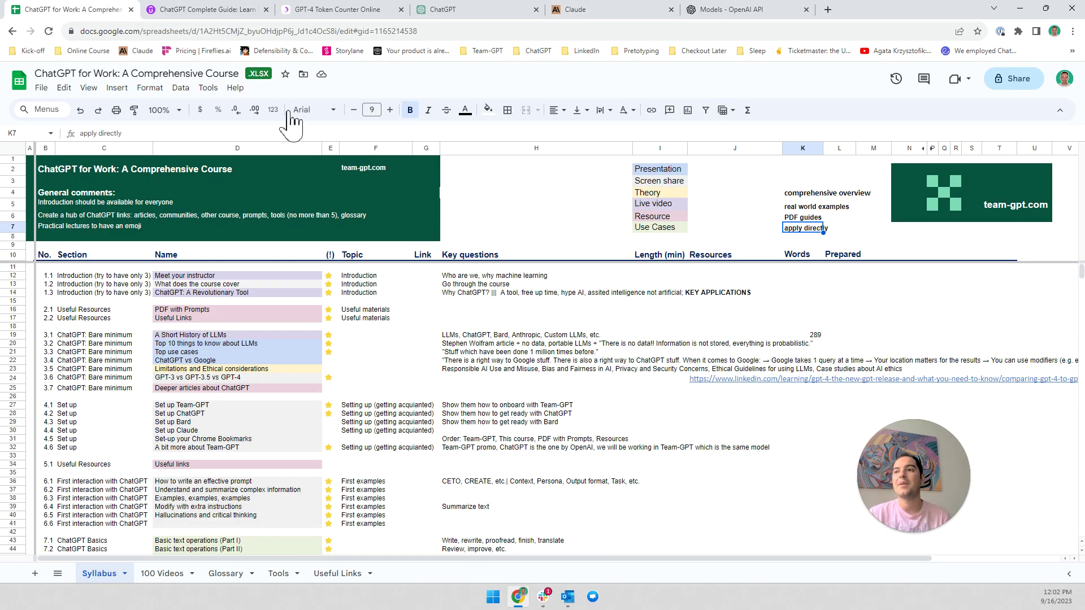
click(490, 194)
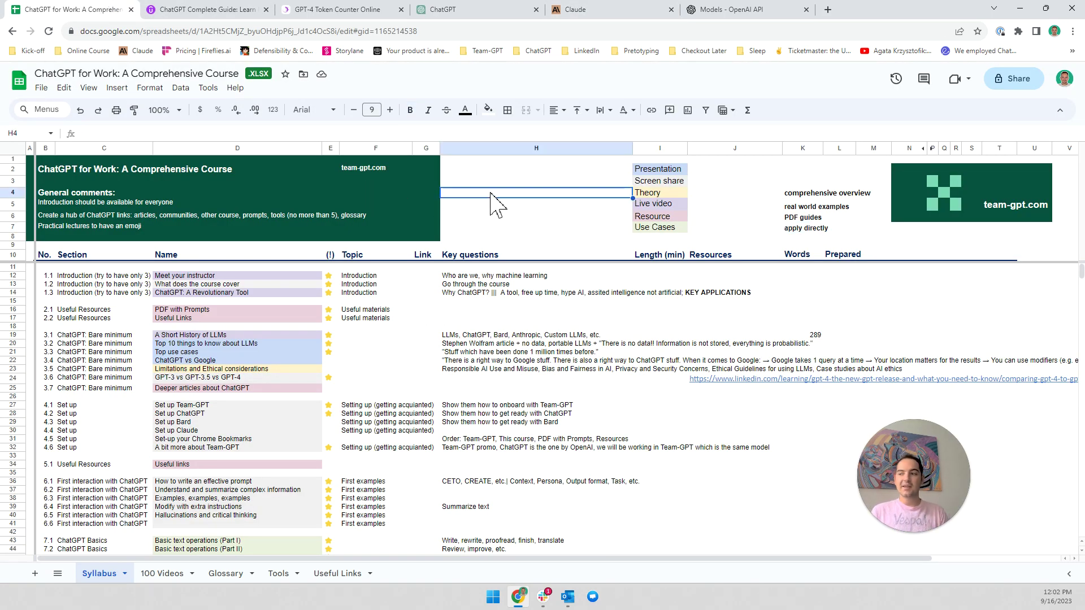